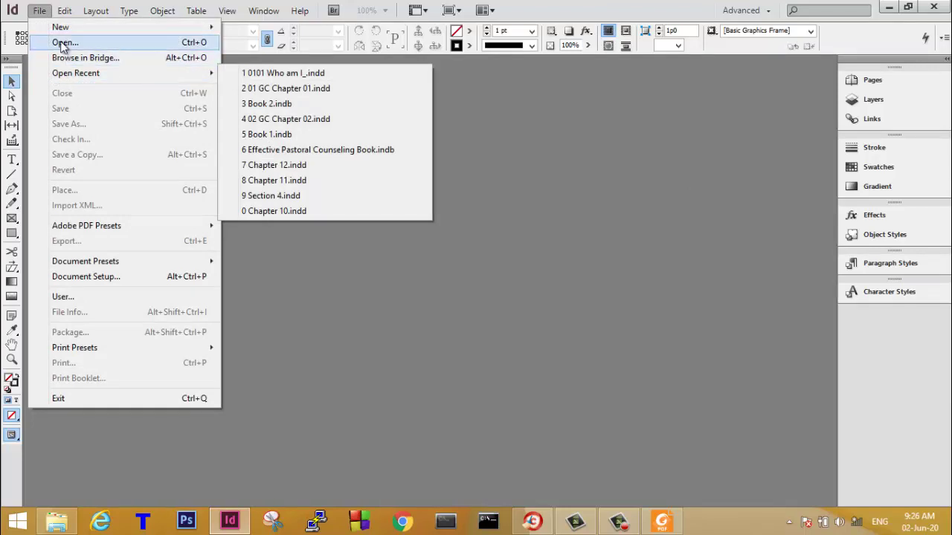
# Open the 01_Start document from the Lesson01 folder on Local Disk (E:) without updating its modified links.
pyautogui.click(62, 45)
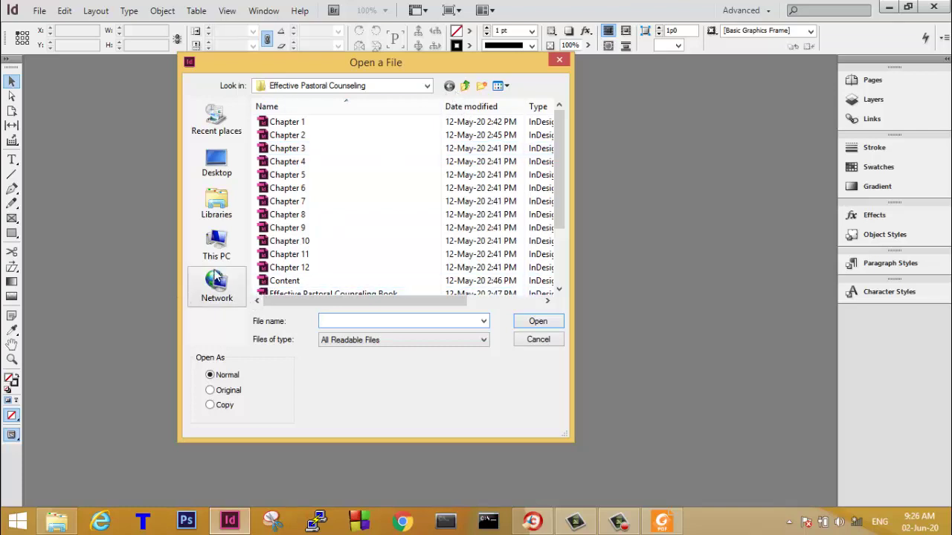
pyautogui.click(218, 258)
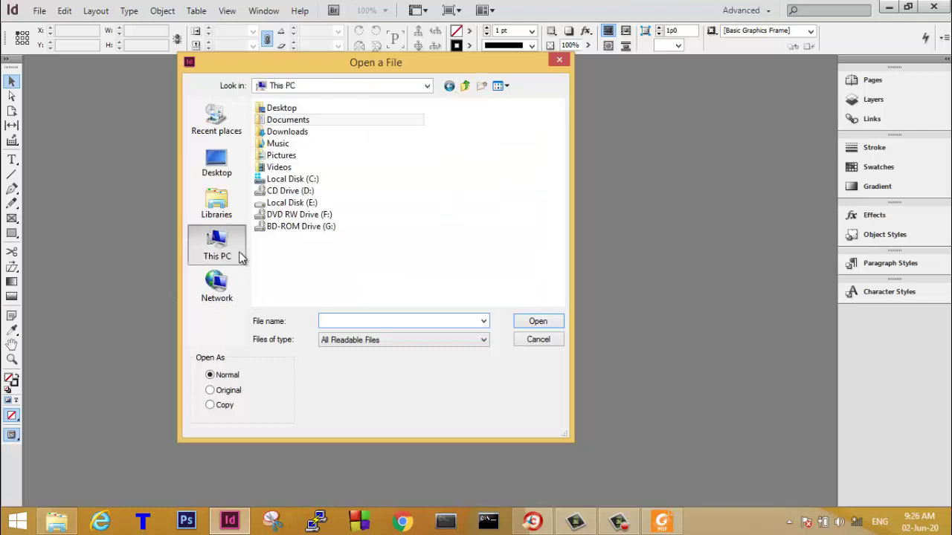
pyautogui.doubleClick(294, 205)
pyautogui.doubleClick(299, 122)
pyautogui.click(301, 122)
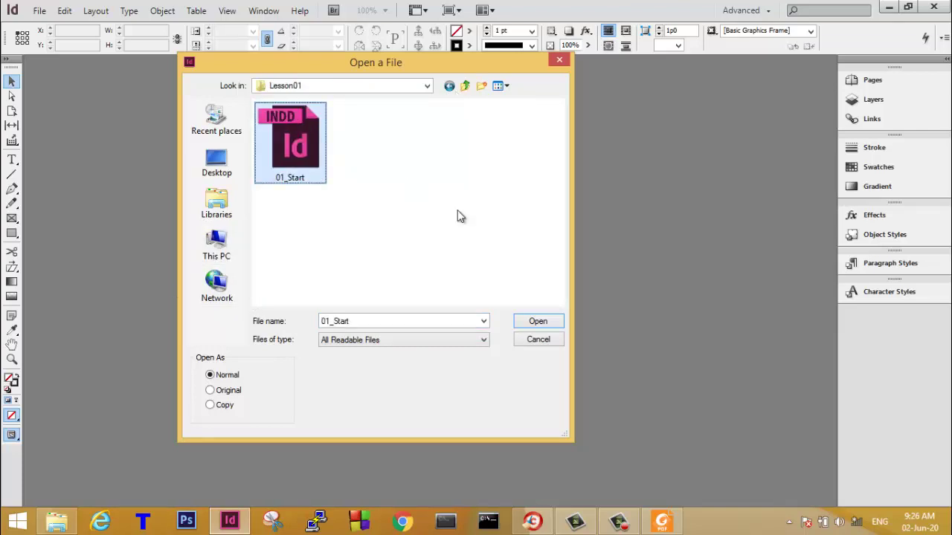
pyautogui.click(531, 327)
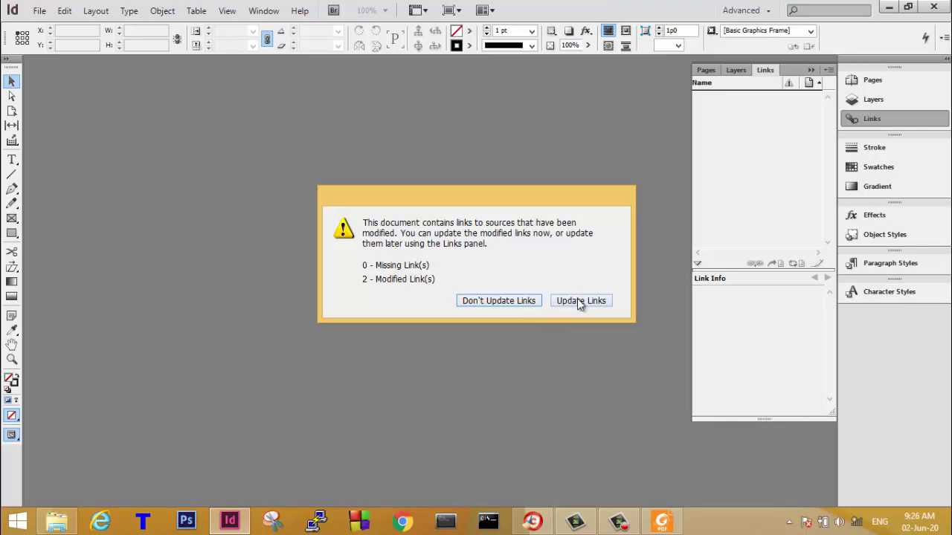
pyautogui.click(493, 302)
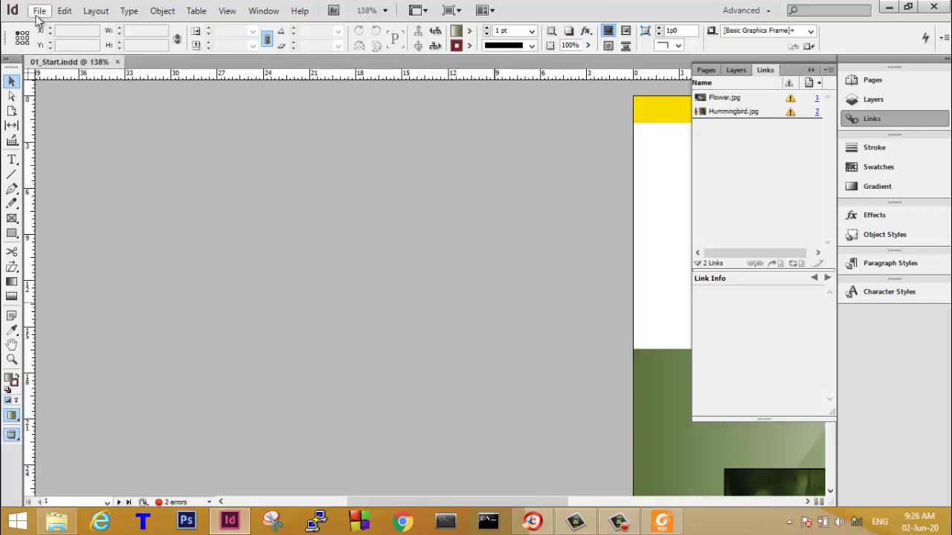
# Save the document under the new name 01_Introduction in the Lesson01 folder.
pyautogui.click(38, 12)
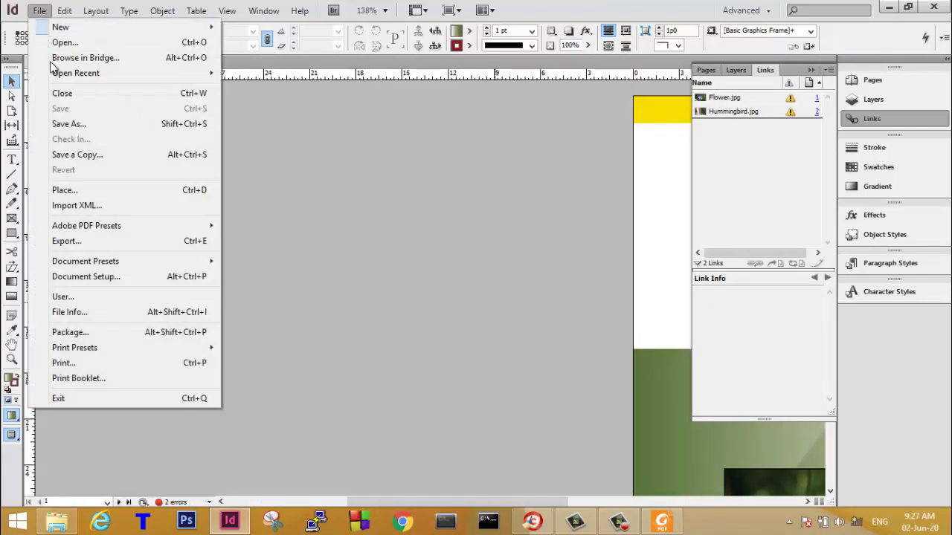
pyautogui.click(94, 124)
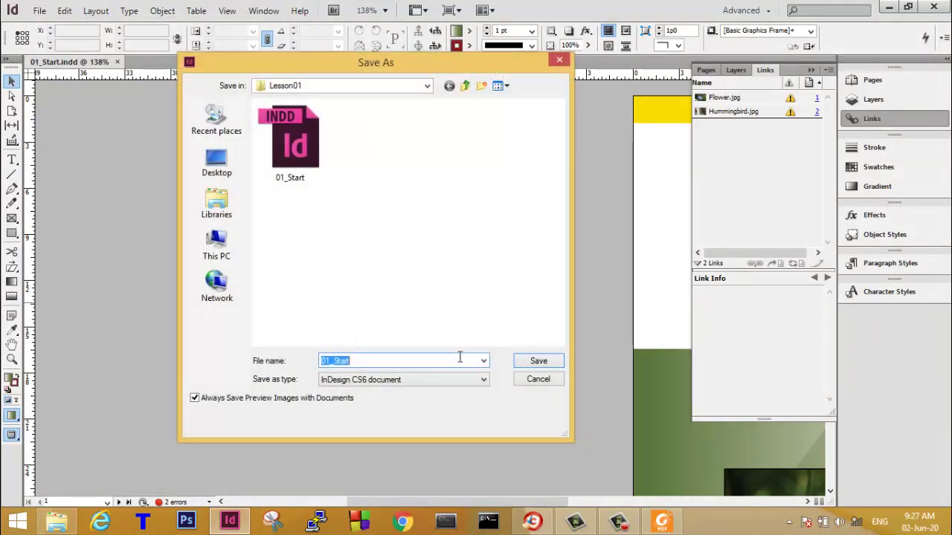
pyautogui.write('01_Introd')
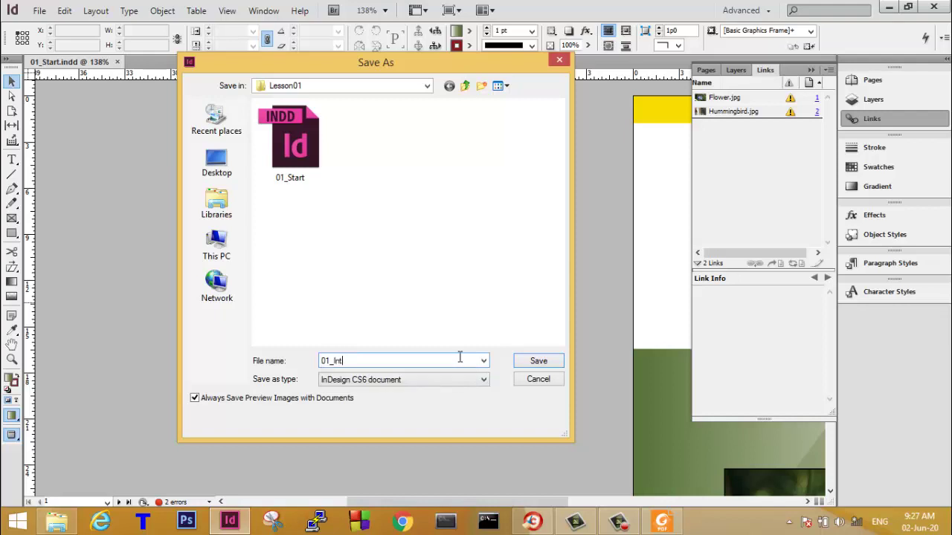
pyautogui.write('uction')
pyautogui.click(522, 362)
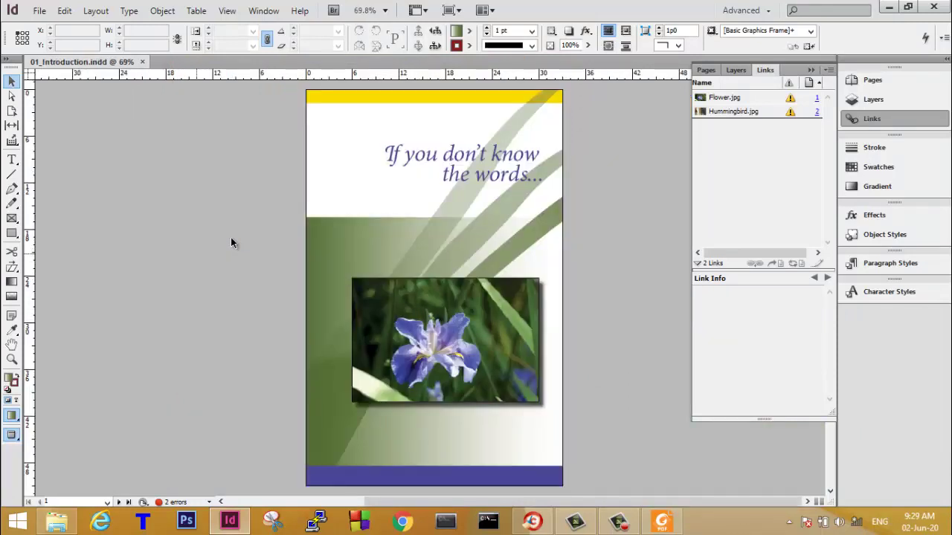
# Collapse the Links panel and float the Tools panel over the document as a single horizontal row, trying its other layouts.
pyautogui.click(863, 121)
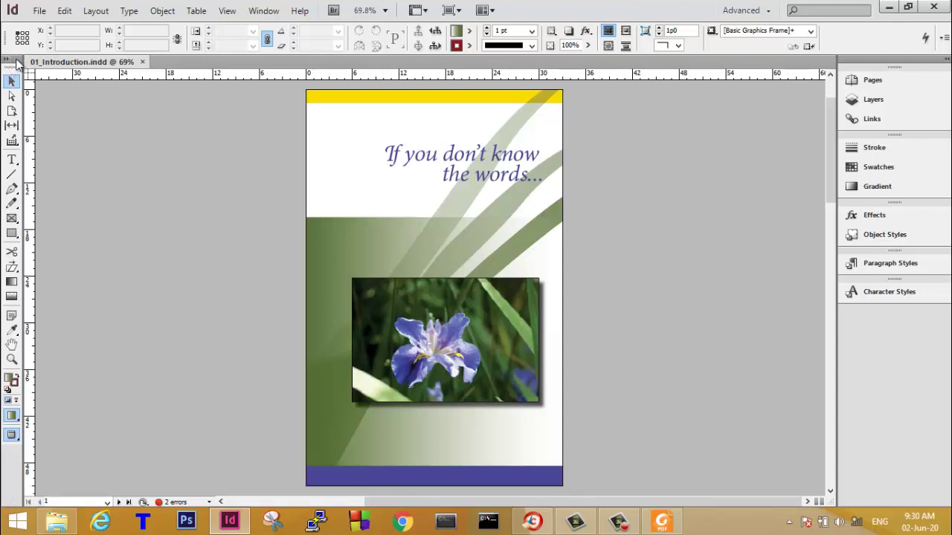
pyautogui.moveTo(18, 65); pyautogui.dragTo(109, 105)
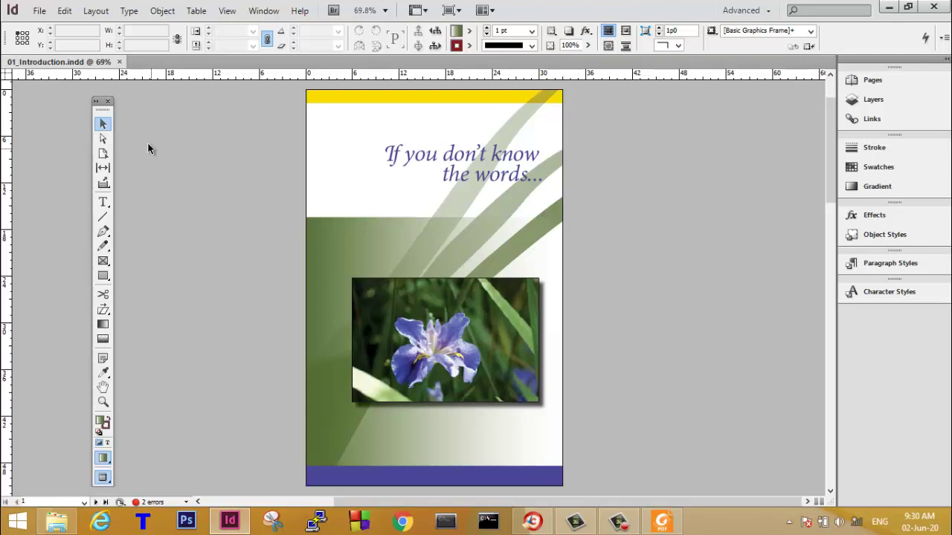
pyautogui.click(96, 101)
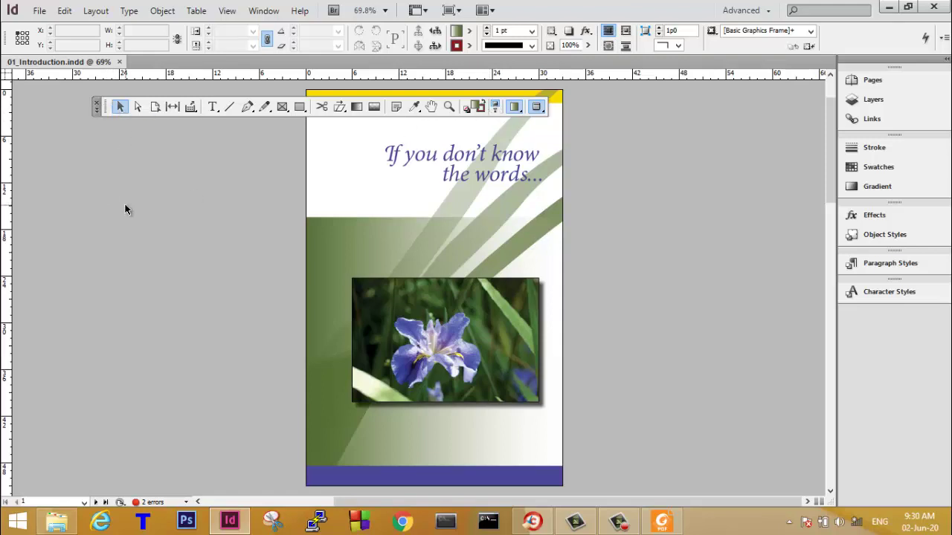
pyautogui.click(97, 110)
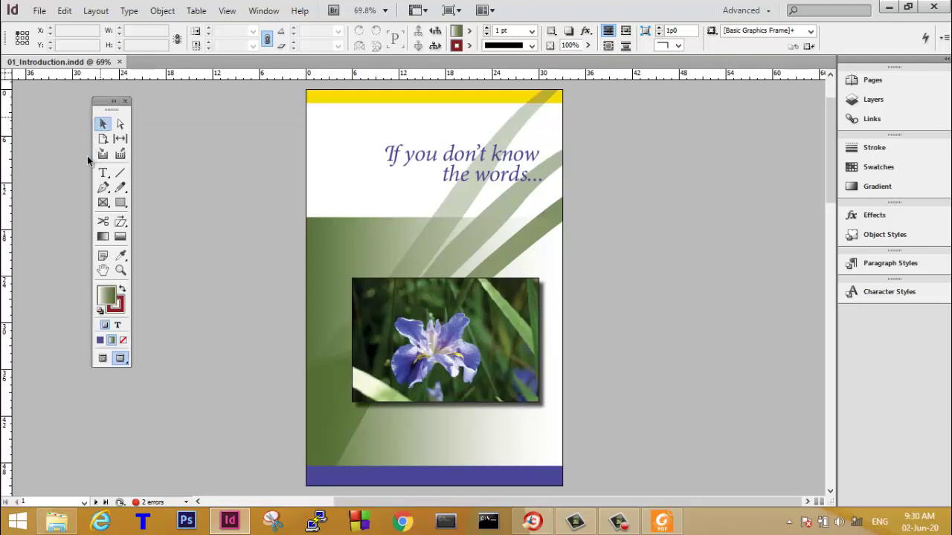
pyautogui.click(114, 101)
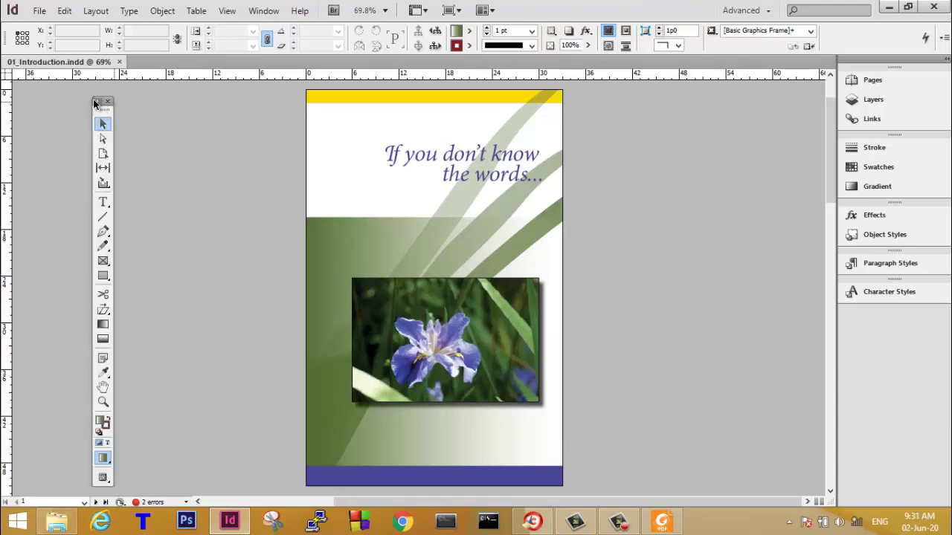
pyautogui.click(97, 103)
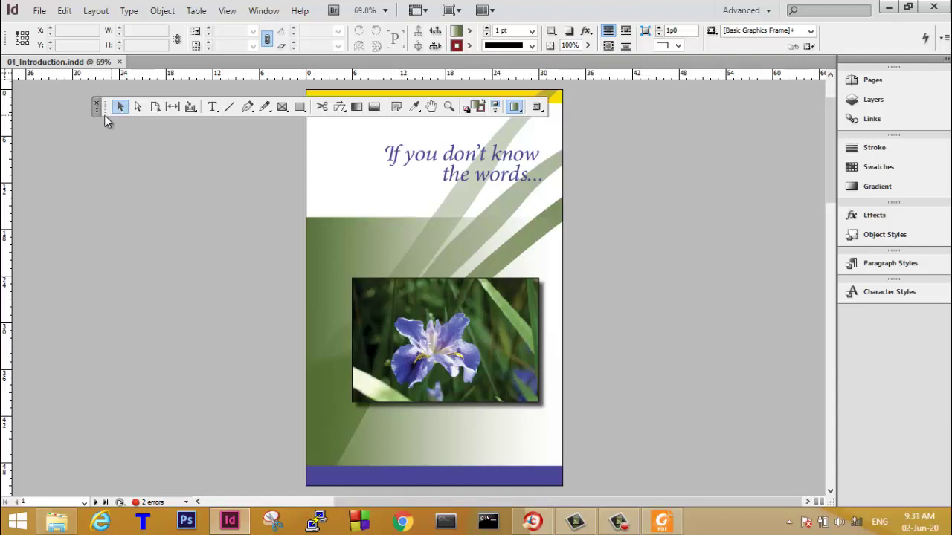
pyautogui.moveTo(106, 110); pyautogui.dragTo(50, 157)
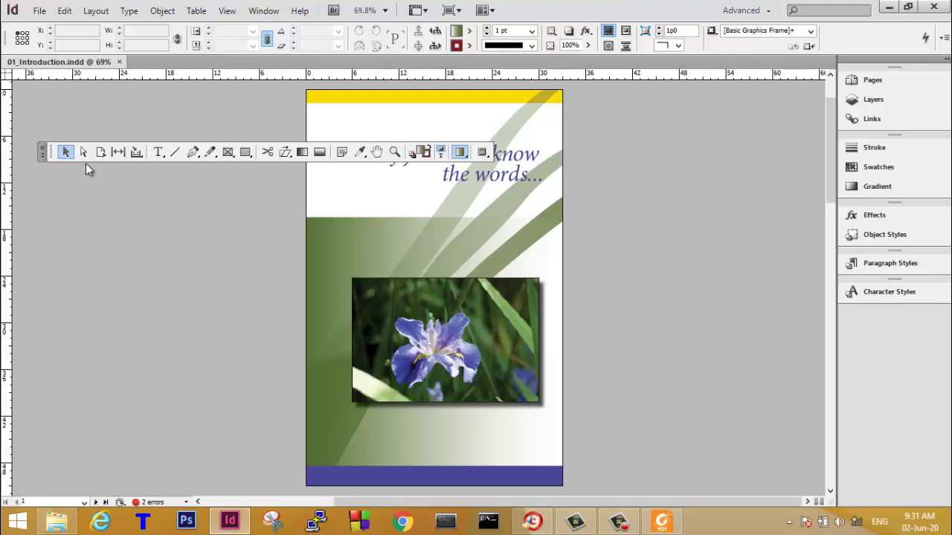
# Choose the Erase Tool from the pencil tool group, and restore the Pencil Tool as the active tool.
pyautogui.click(212, 154)
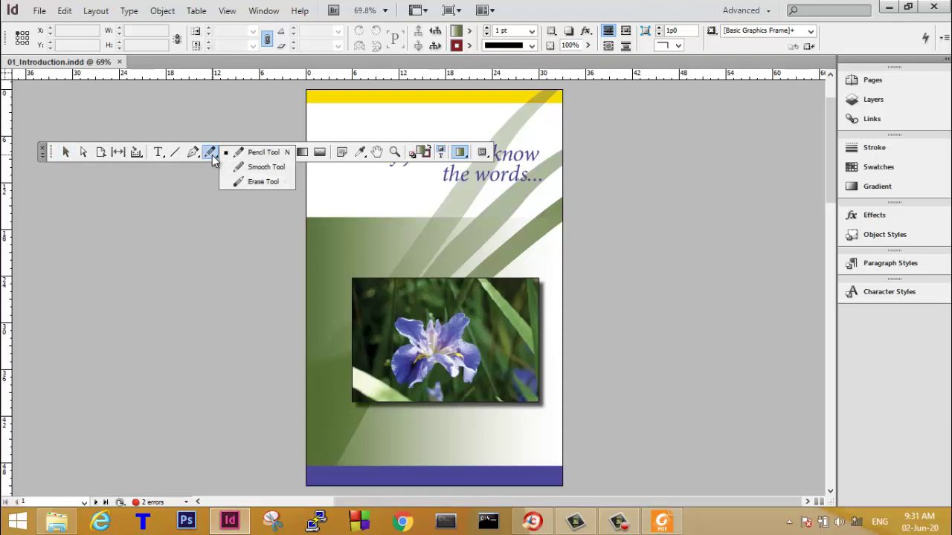
pyautogui.click(255, 182)
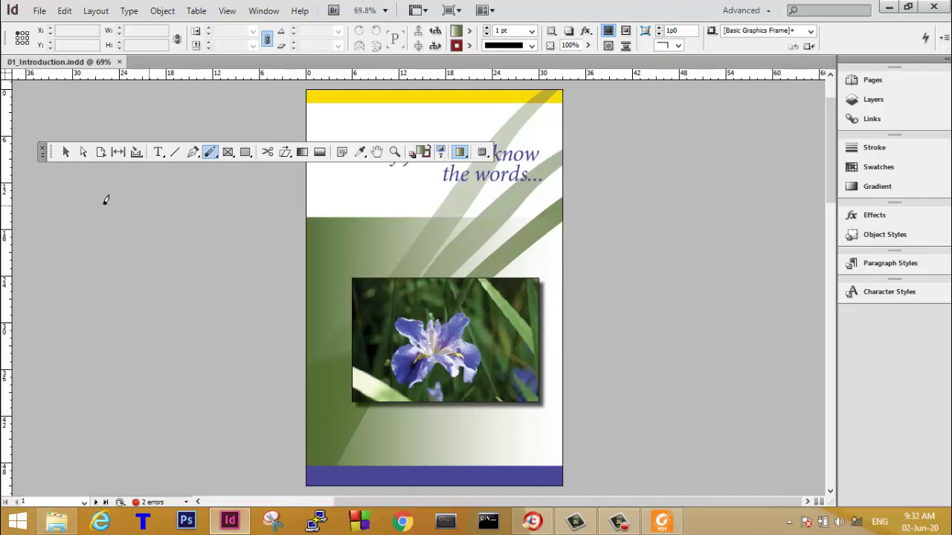
pyautogui.click(64, 151)
pyautogui.click(211, 154)
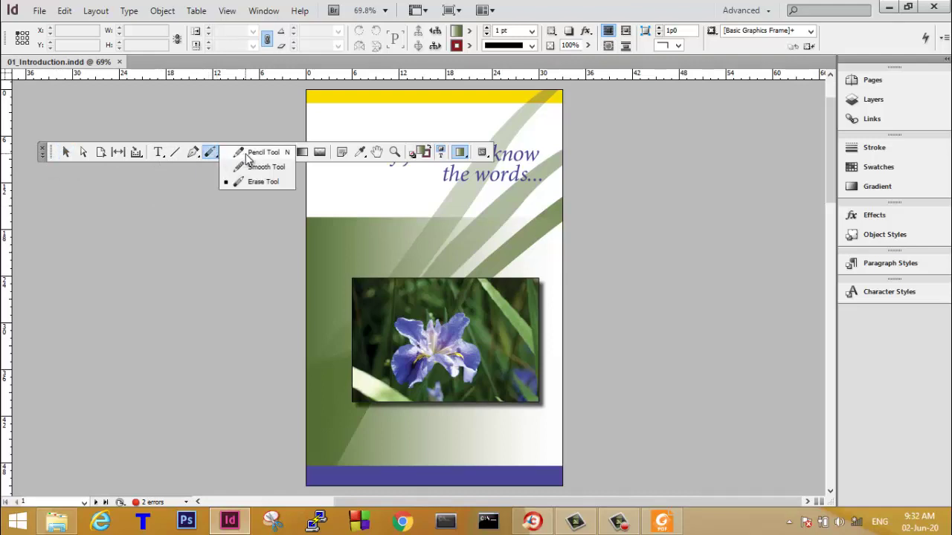
pyautogui.click(272, 153)
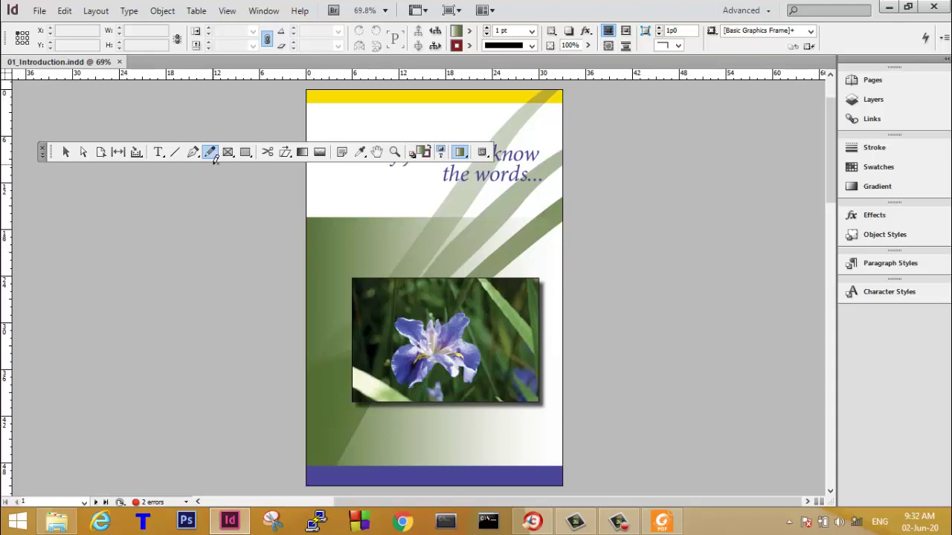
pyautogui.click(622, 523)
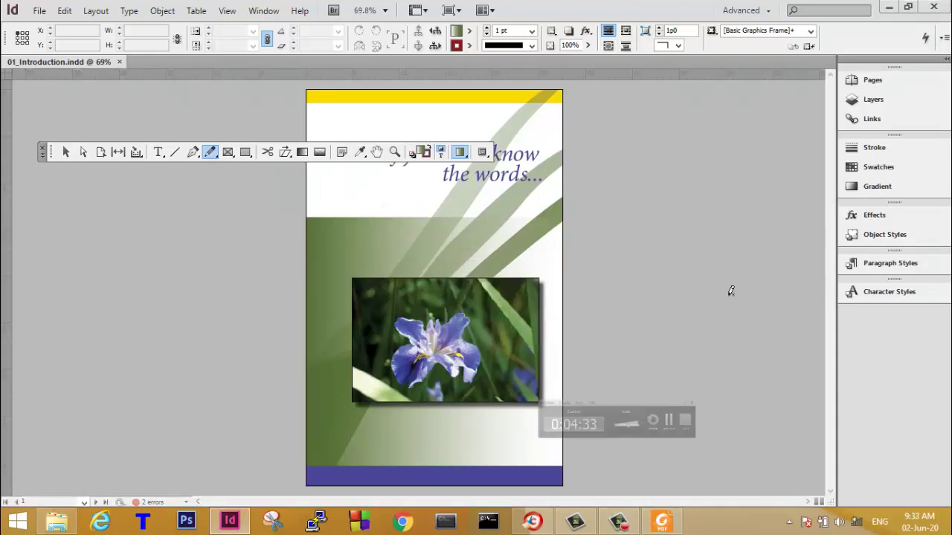
pyautogui.click(729, 302)
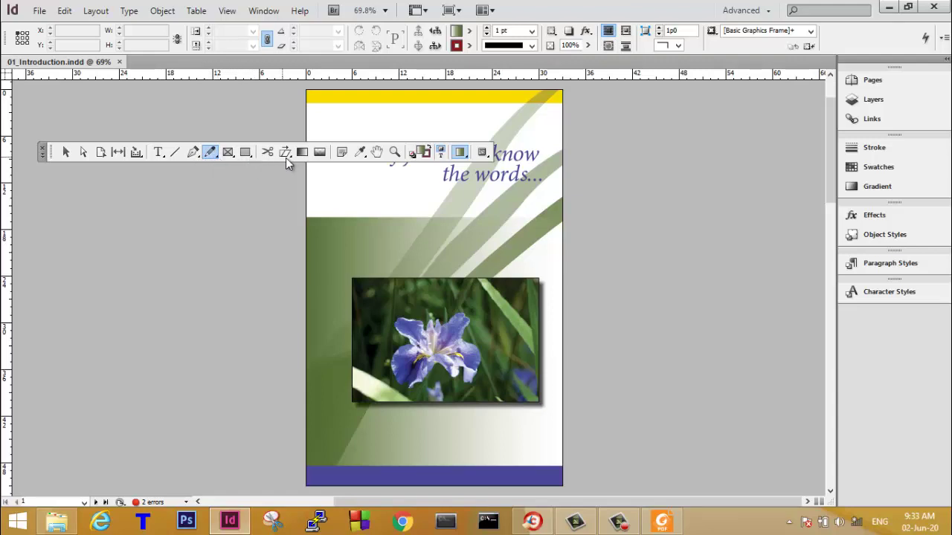
# Change the floating Tools panel to a single column and dock it back at the edge of the workspace.
pyautogui.click(42, 154)
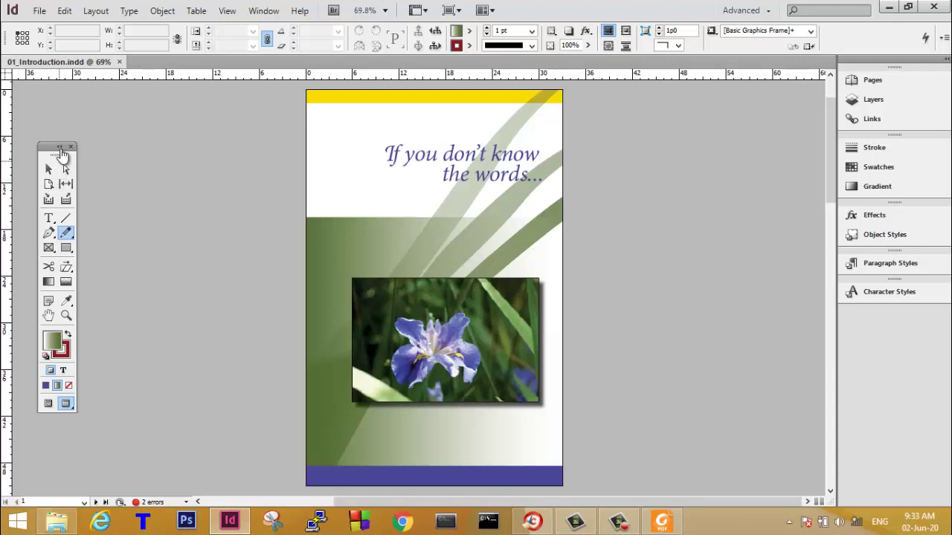
pyautogui.click(60, 146)
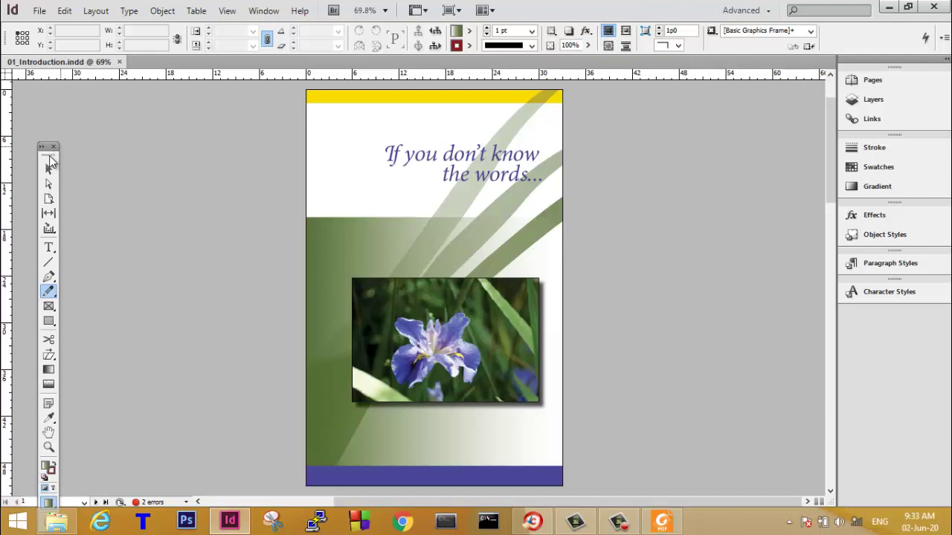
pyautogui.moveTo(49, 159); pyautogui.dragTo(14, 88)
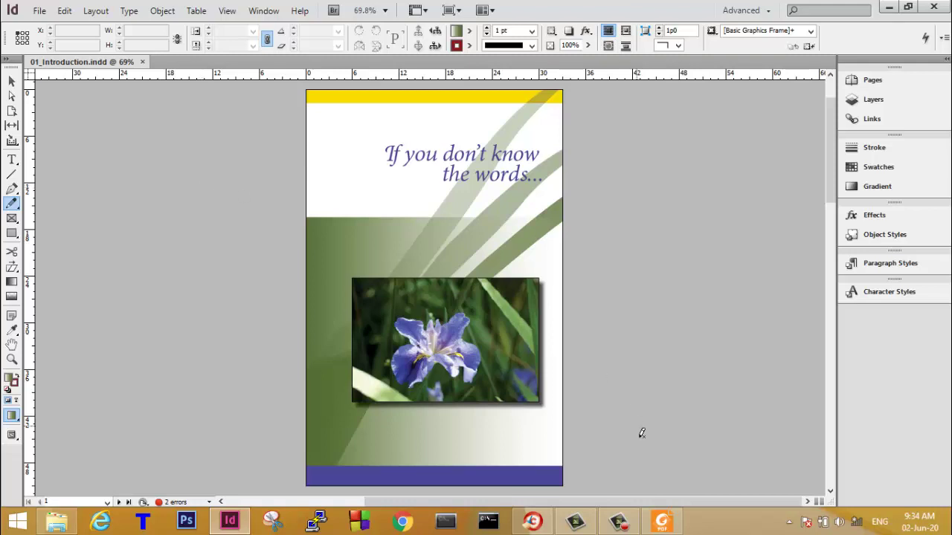
# Examine the available zoom levels, view options, screen modes and document arrangement layouts without changing any of them.
pyautogui.click(618, 521)
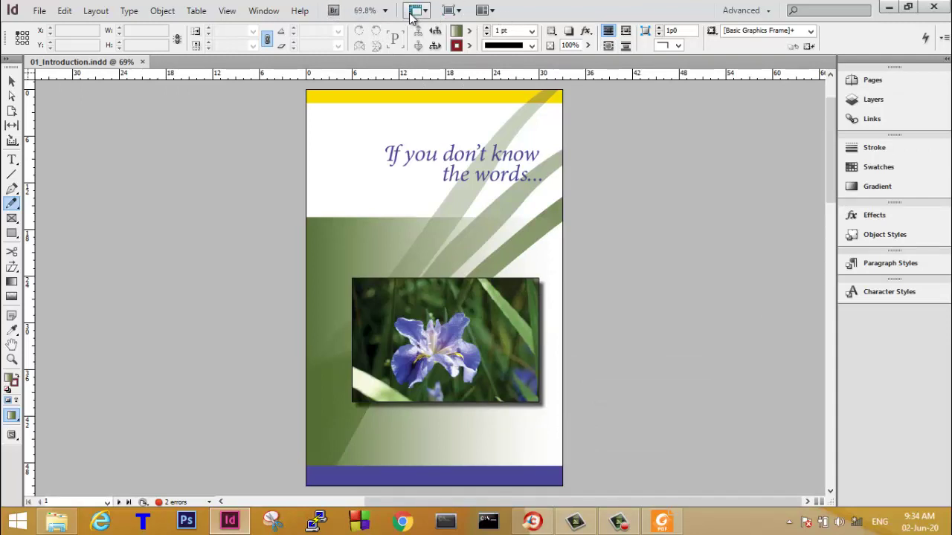
pyautogui.click(384, 11)
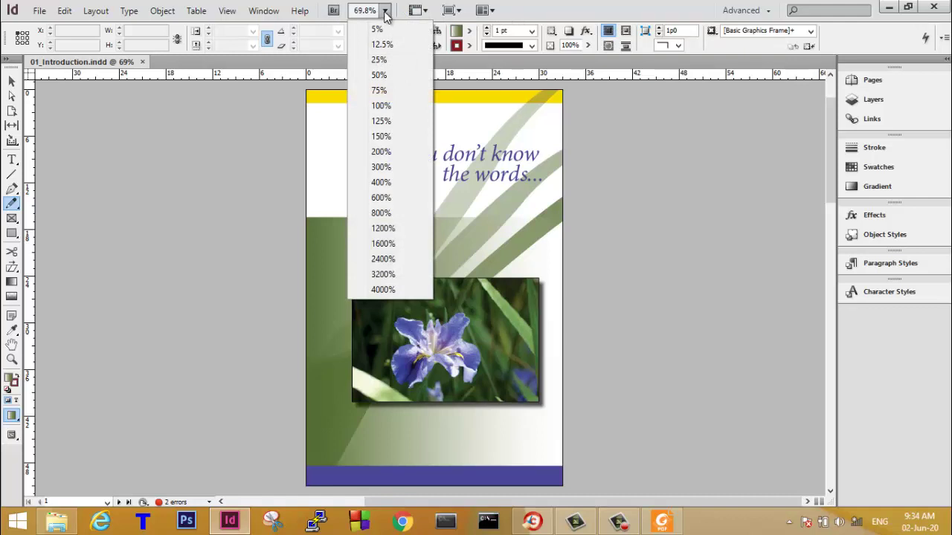
pyautogui.click(411, 9)
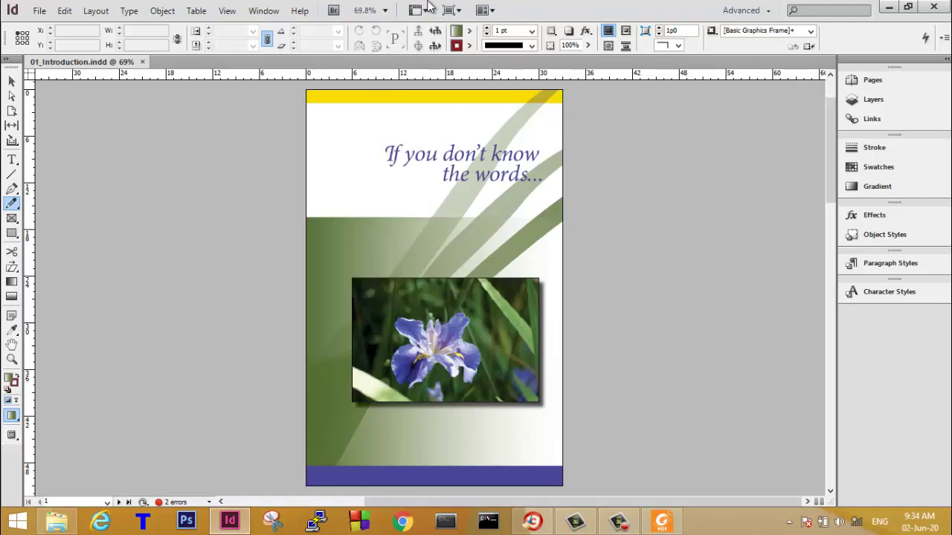
pyautogui.click(425, 9)
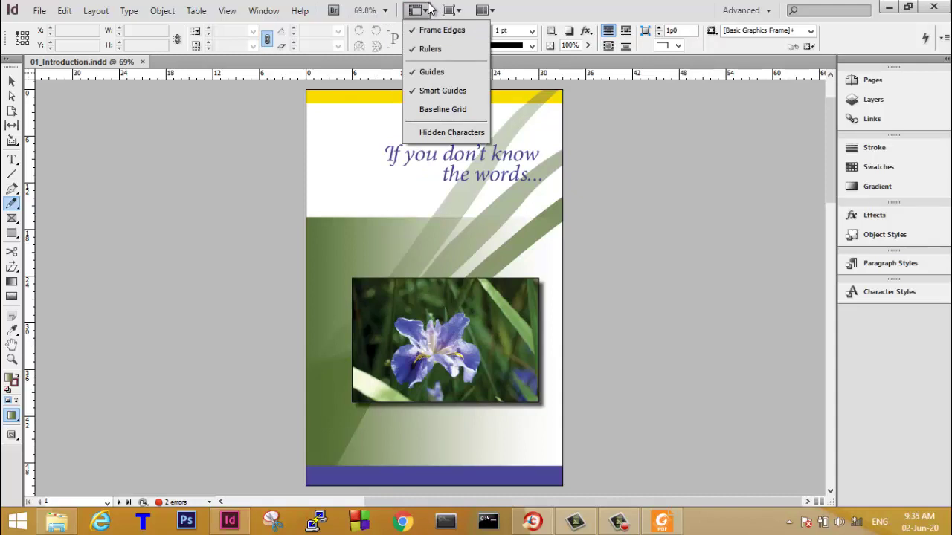
pyautogui.click(429, 9)
pyautogui.click(459, 11)
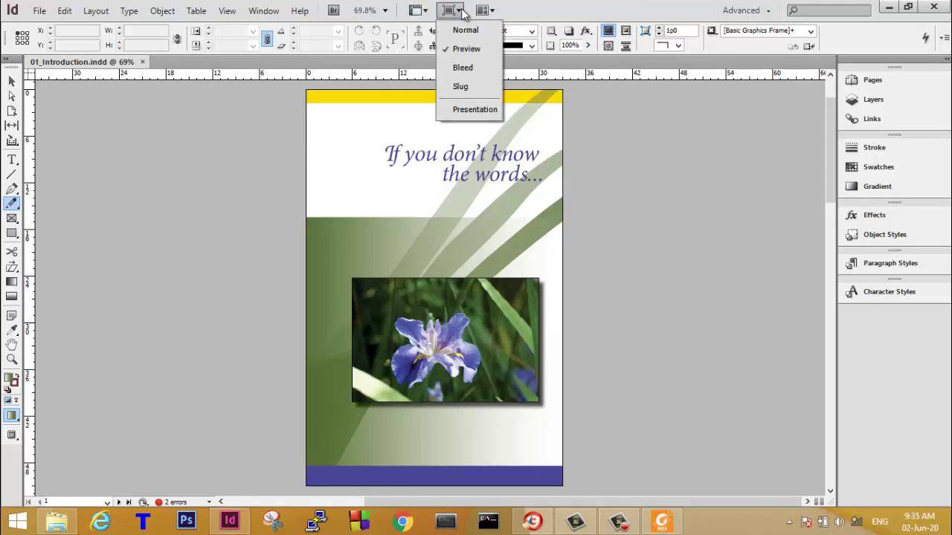
pyautogui.click(490, 10)
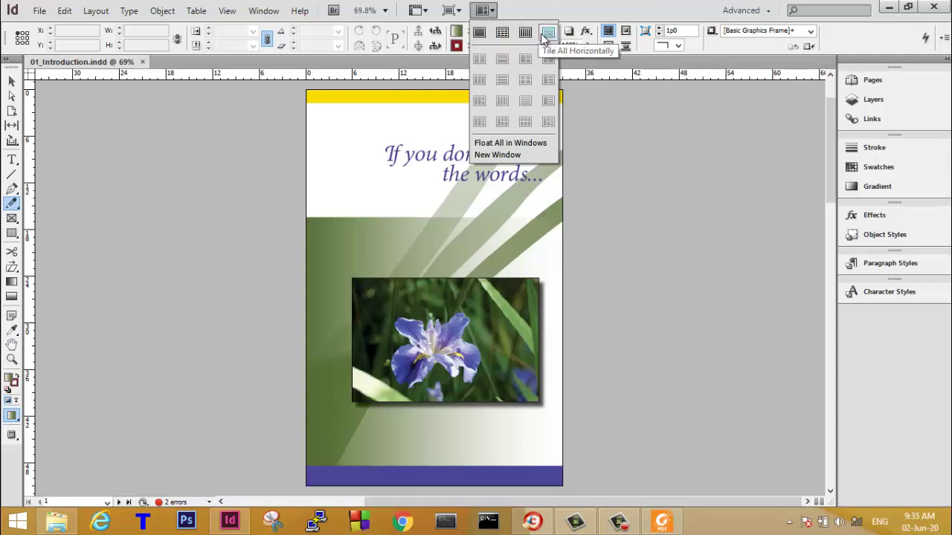
pyautogui.click(495, 10)
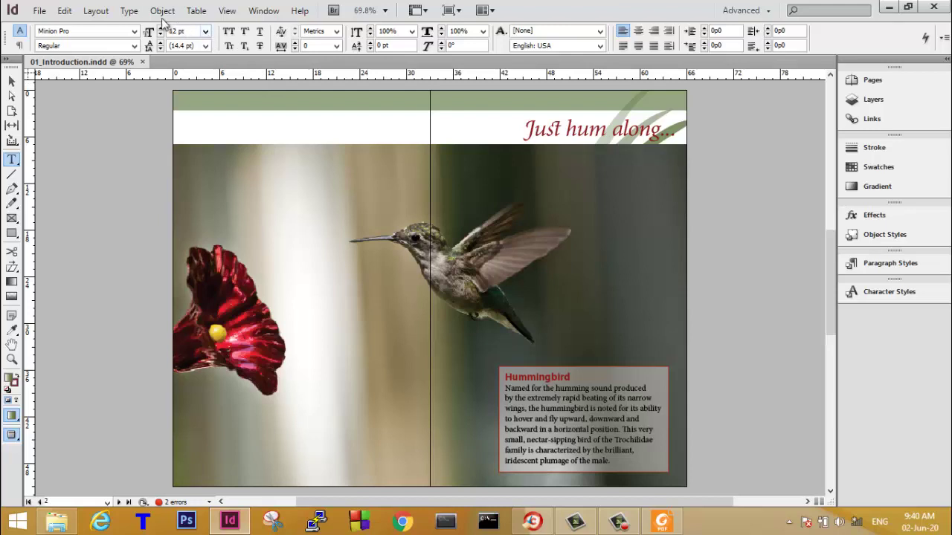
# Set the screen mode of the hummingbird spread to Normal to show its guides and frame edges.
pyautogui.click(227, 10)
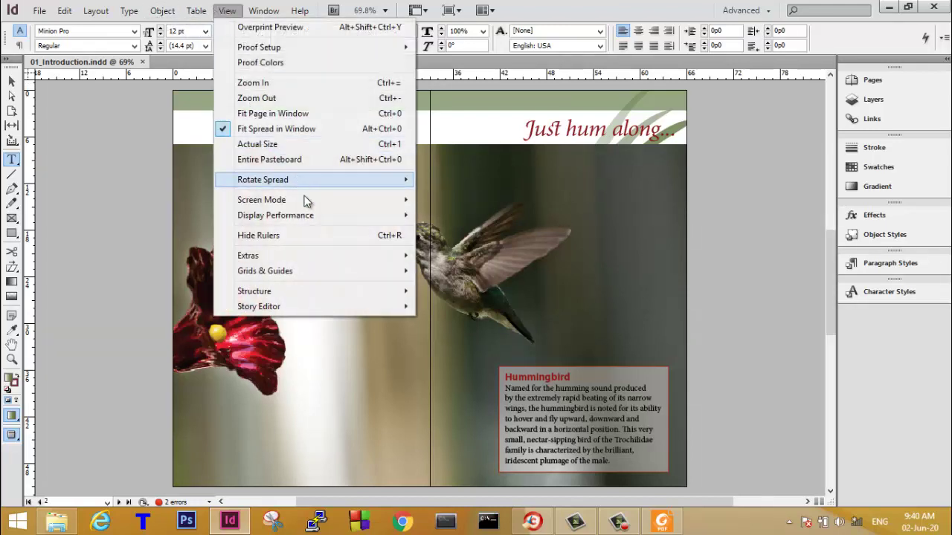
pyautogui.moveTo(361, 199)
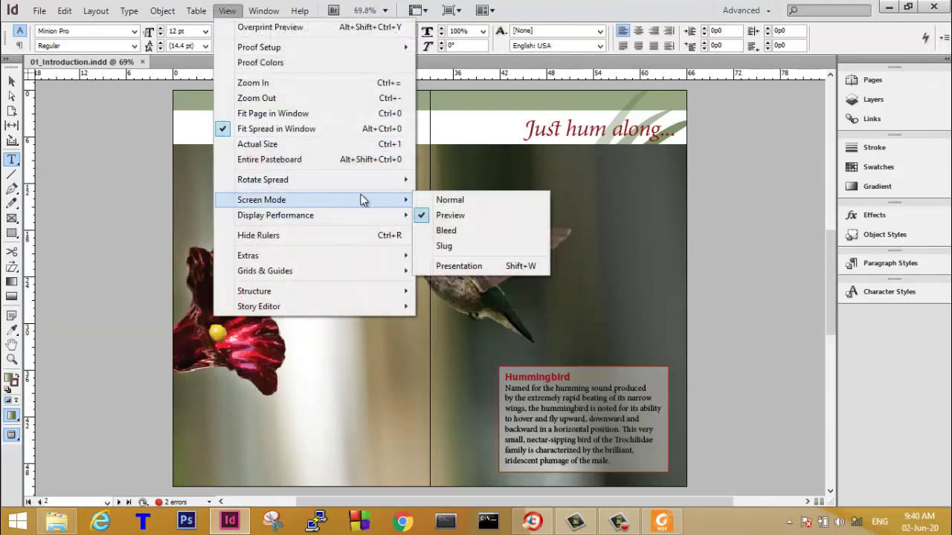
pyautogui.click(446, 200)
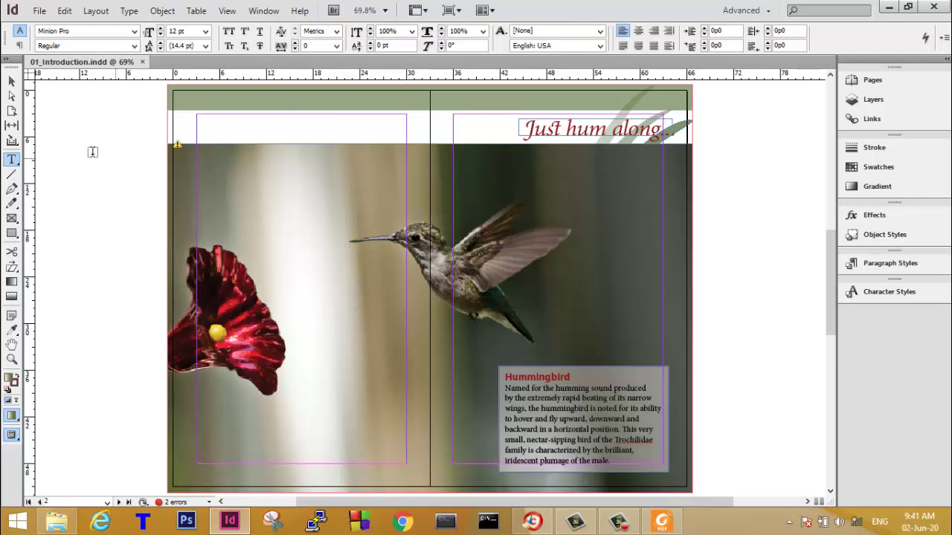
# Select the "Just hum along..." text frame with the Selection Tool to view its frame options, and deselect it.
pyautogui.click(12, 81)
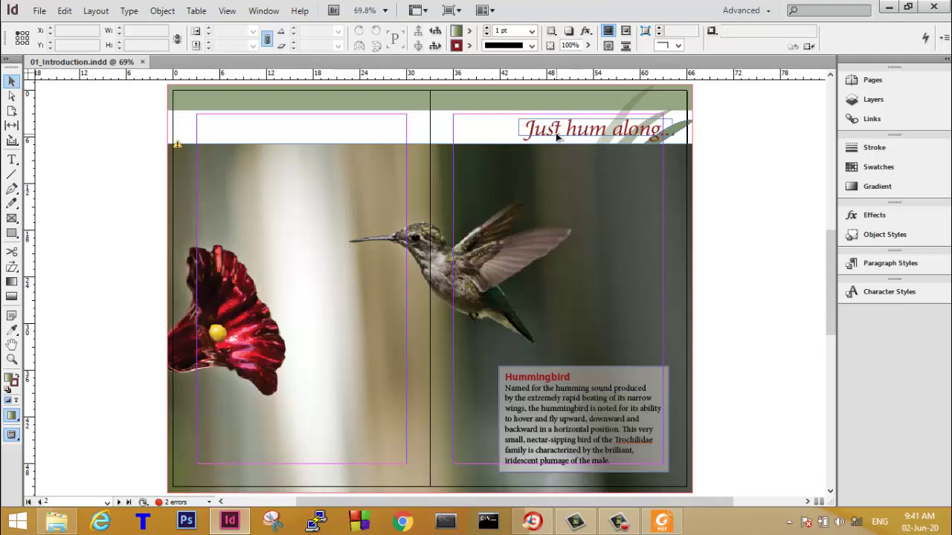
pyautogui.click(556, 136)
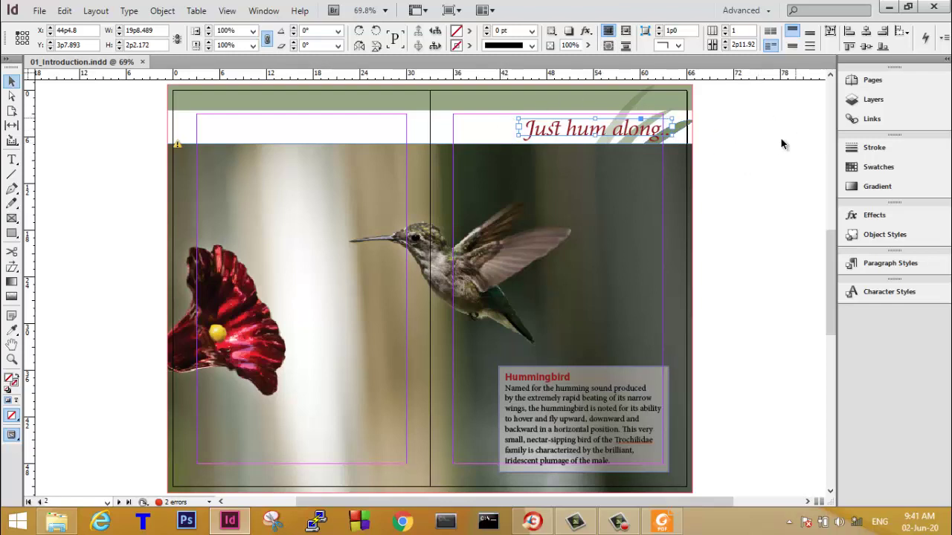
pyautogui.click(759, 127)
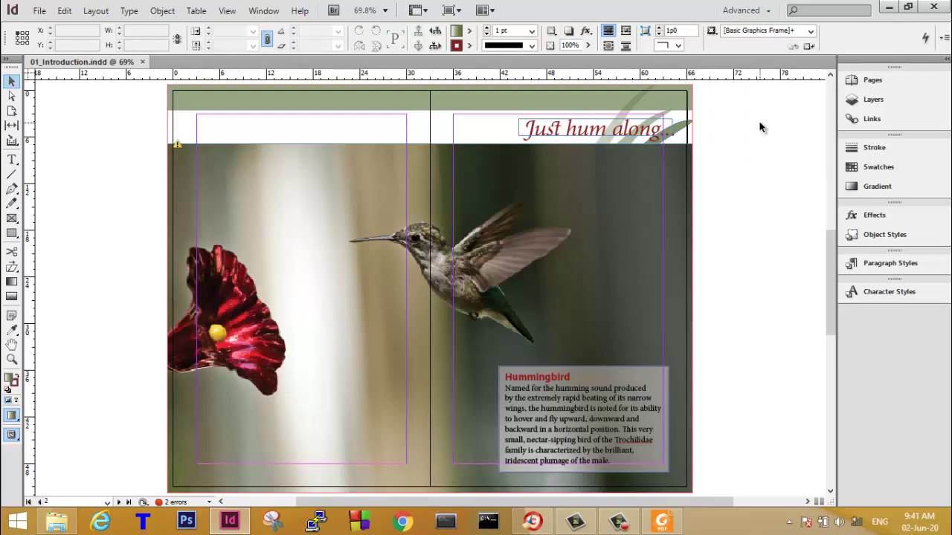
# Highlight the "Just hum along..." text with the Type Tool, and compare the options shown with the Selection Tool and the Type Tool.
pyautogui.click(12, 160)
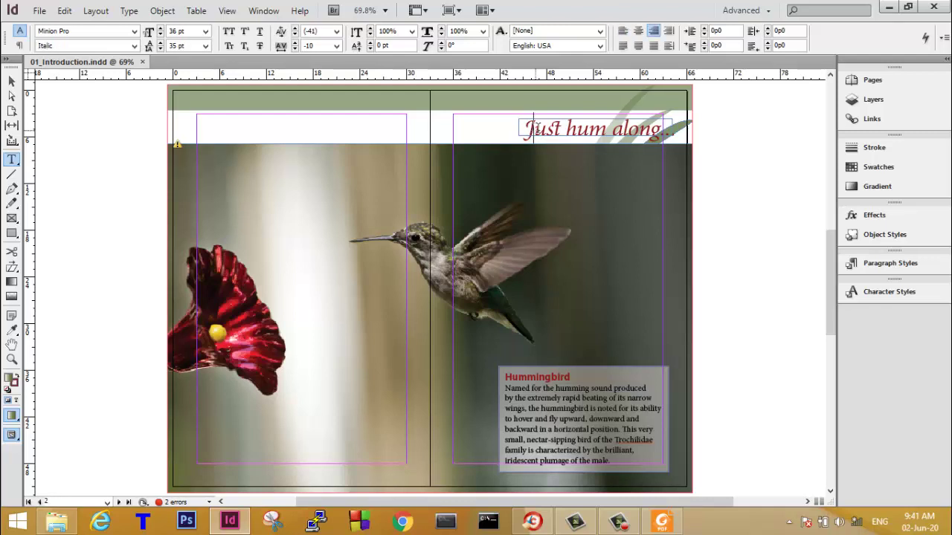
pyautogui.moveTo(532, 129); pyautogui.dragTo(674, 134)
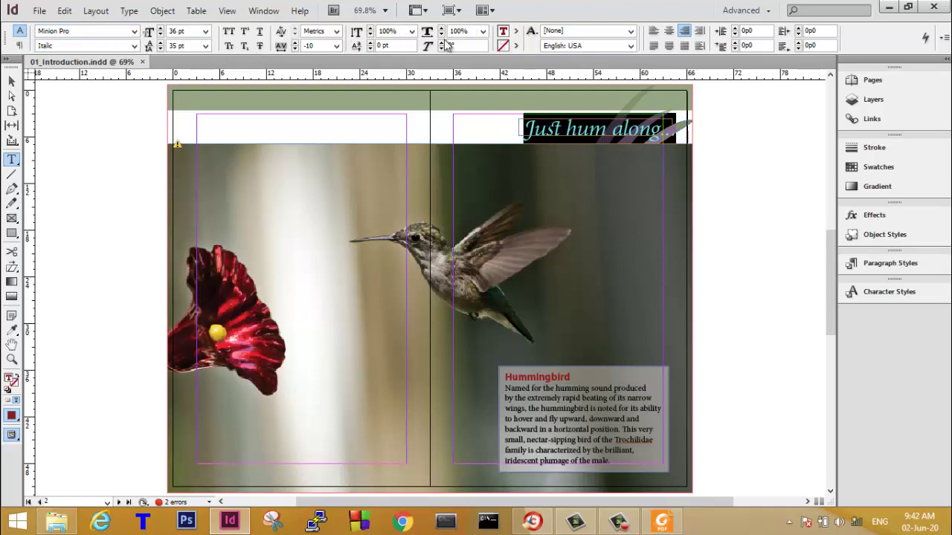
pyautogui.click(11, 82)
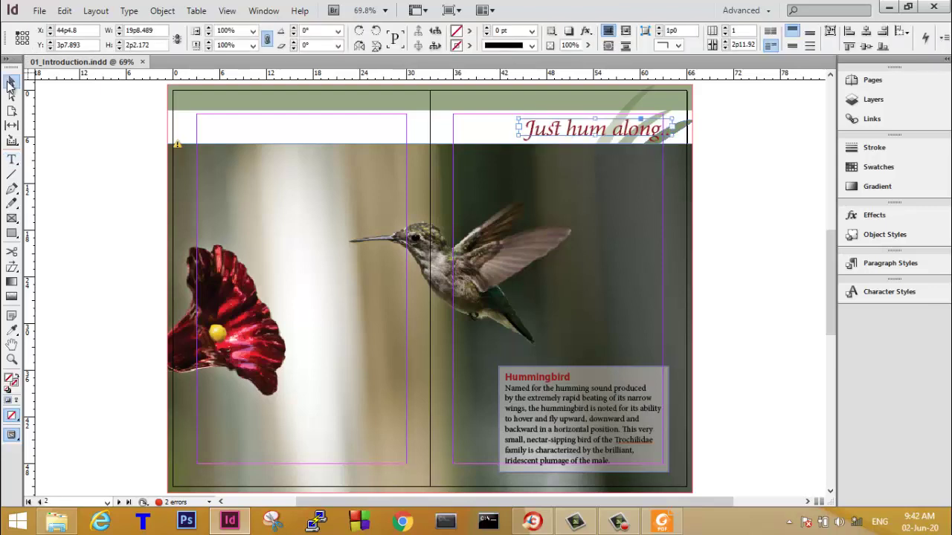
pyautogui.click(13, 161)
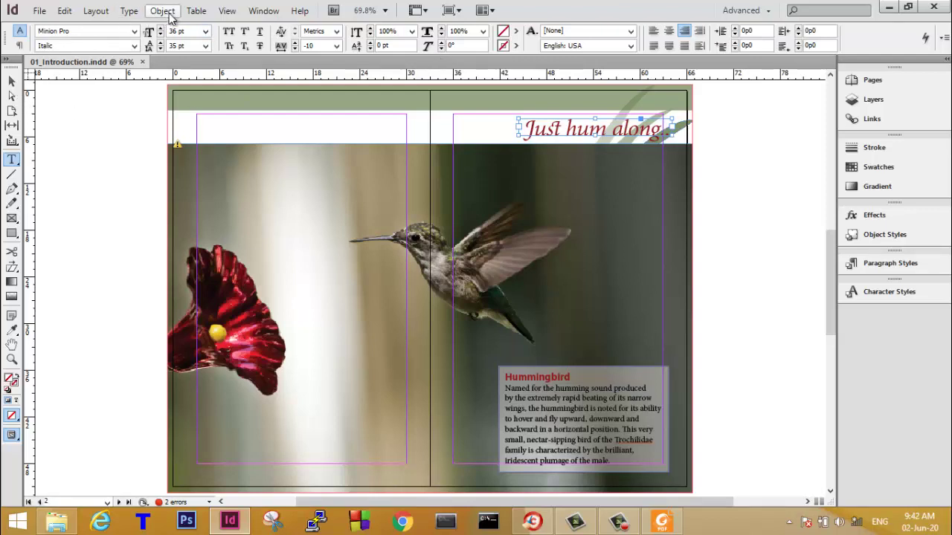
# Set the screen mode of the hummingbird spread to Preview.
pyautogui.click(235, 11)
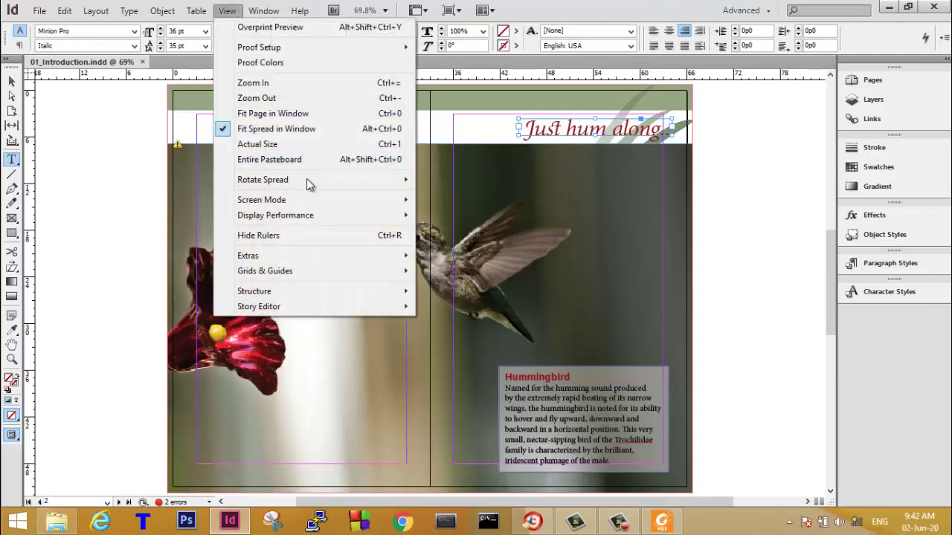
pyautogui.moveTo(356, 198)
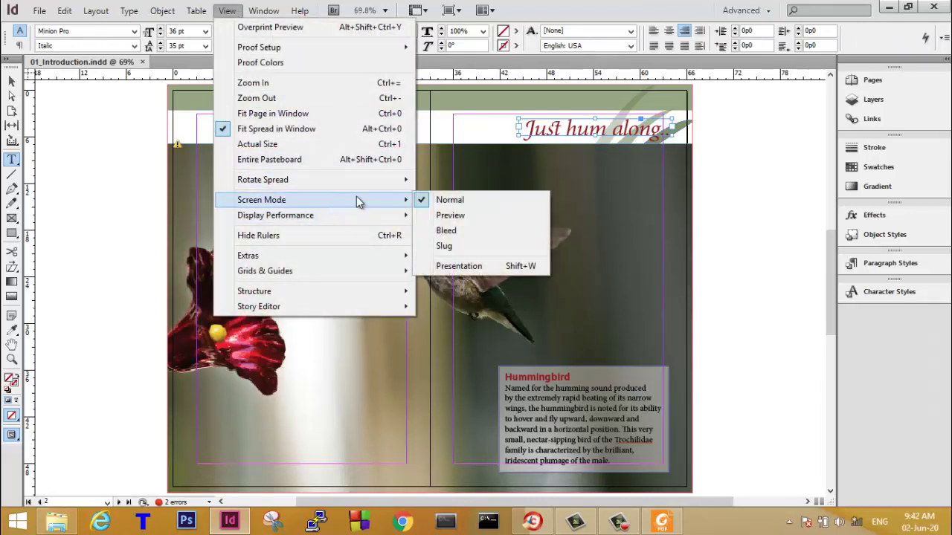
pyautogui.click(472, 216)
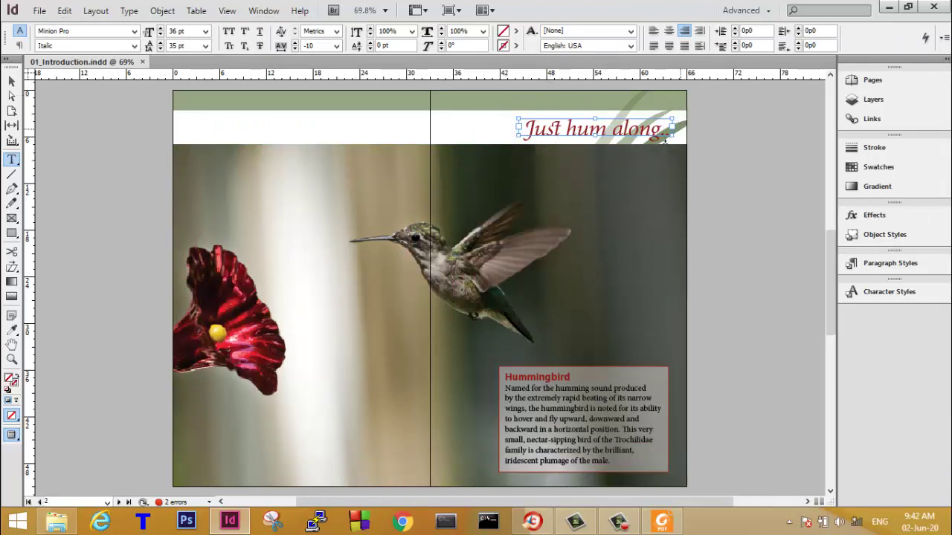
# Deselect all objects on the spread and make the Selection Tool active.
pyautogui.click(64, 10)
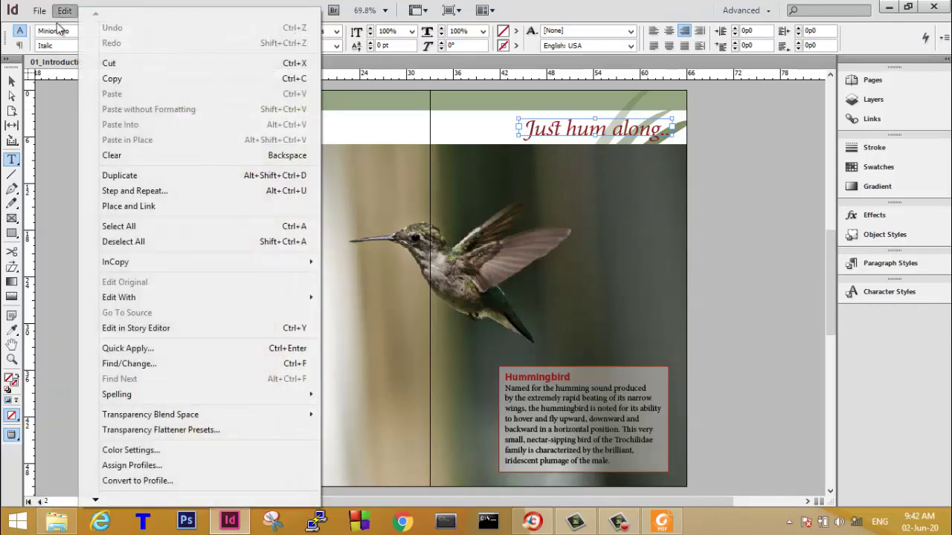
pyautogui.click(156, 241)
pyautogui.click(13, 81)
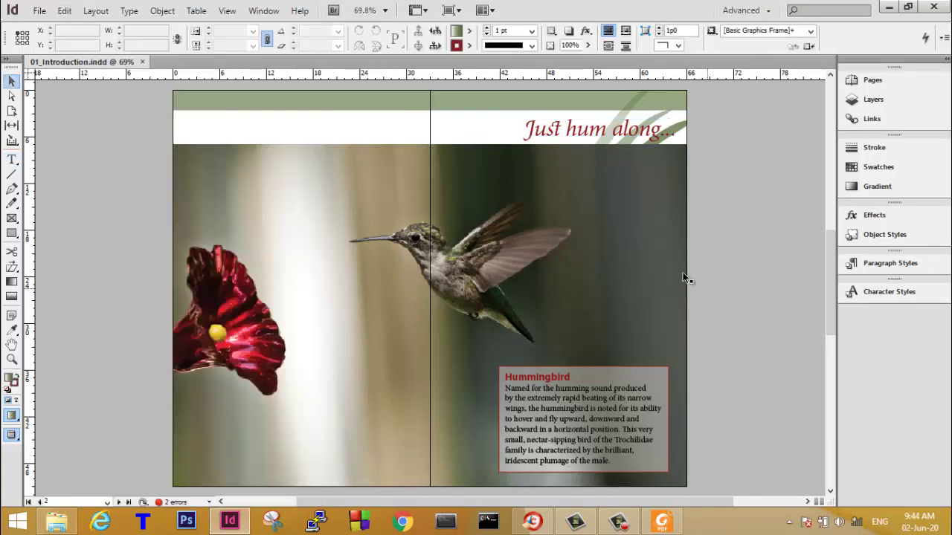
# Set the zoom level to 25% and look over the document's pages from the flower cover to the blank lavender page.
pyautogui.click(385, 11)
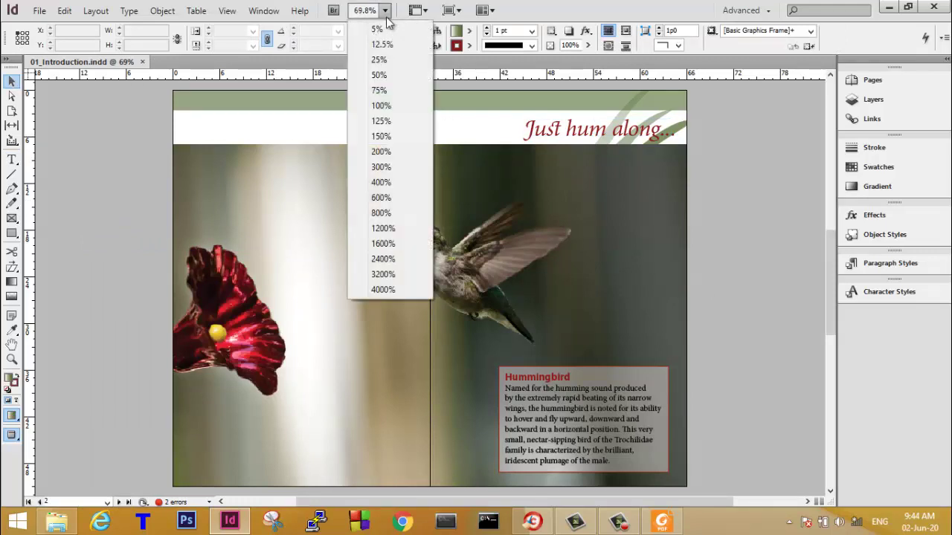
pyautogui.click(390, 59)
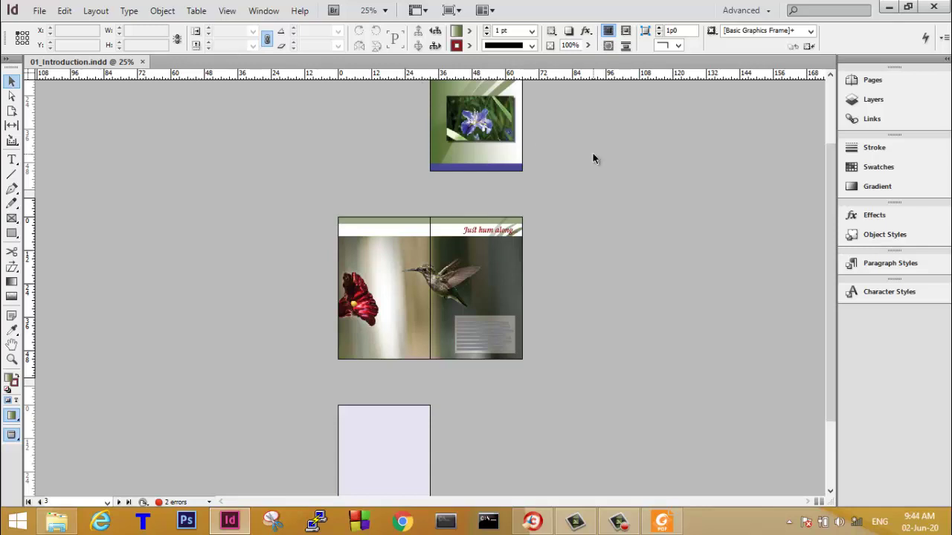
pyautogui.scroll(2, 592, 158)
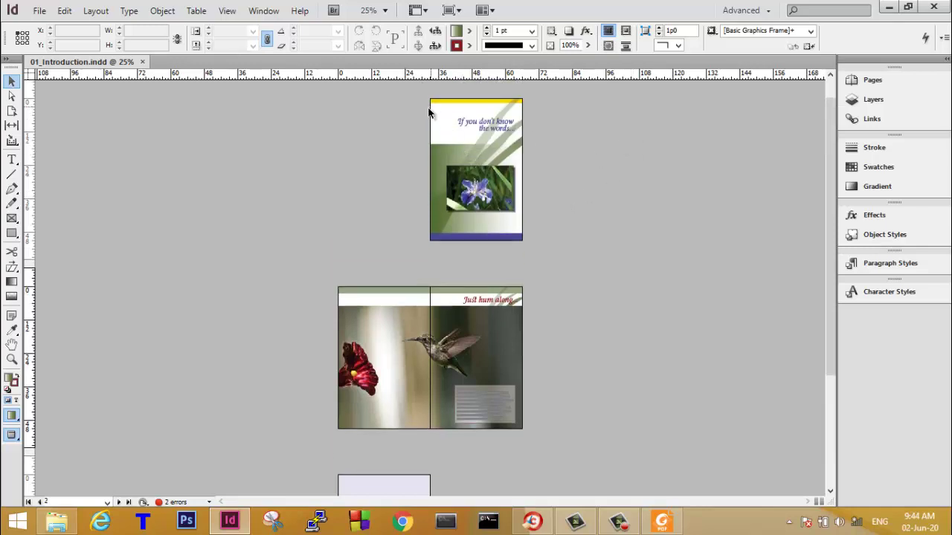
pyautogui.scroll(-3, 578, 290)
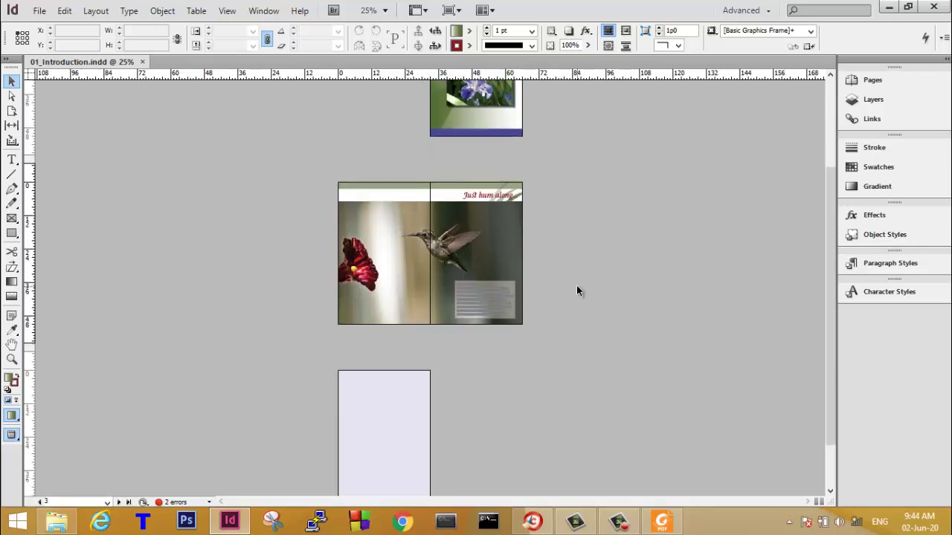
pyautogui.scroll(-1, 577, 291)
pyautogui.scroll(5, 578, 291)
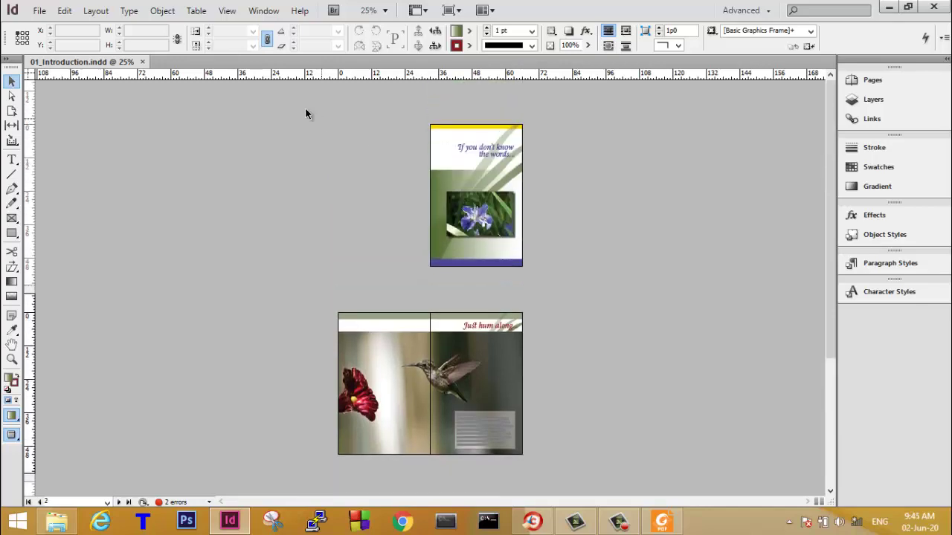
# Set the screen mode to Bleed and fit the entire pasteboard in the window.
pyautogui.click(227, 10)
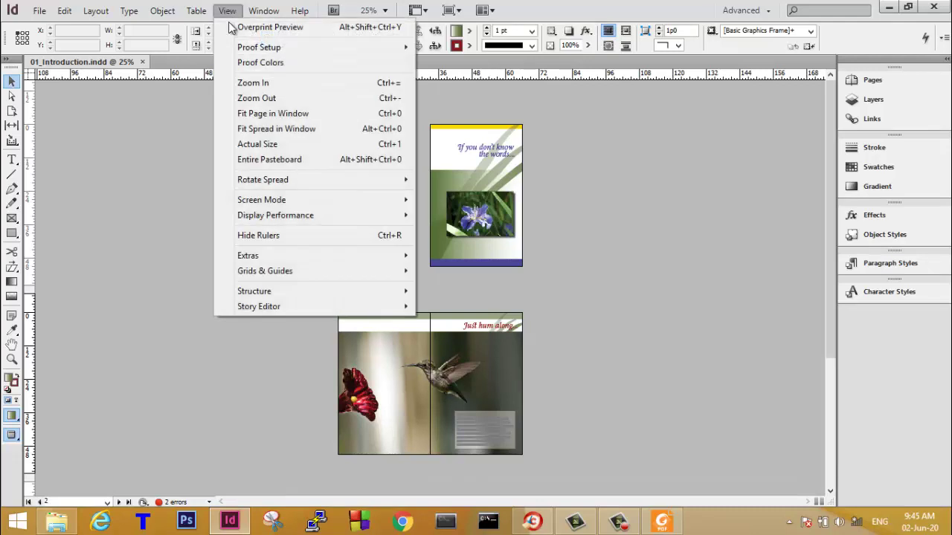
pyautogui.moveTo(313, 206)
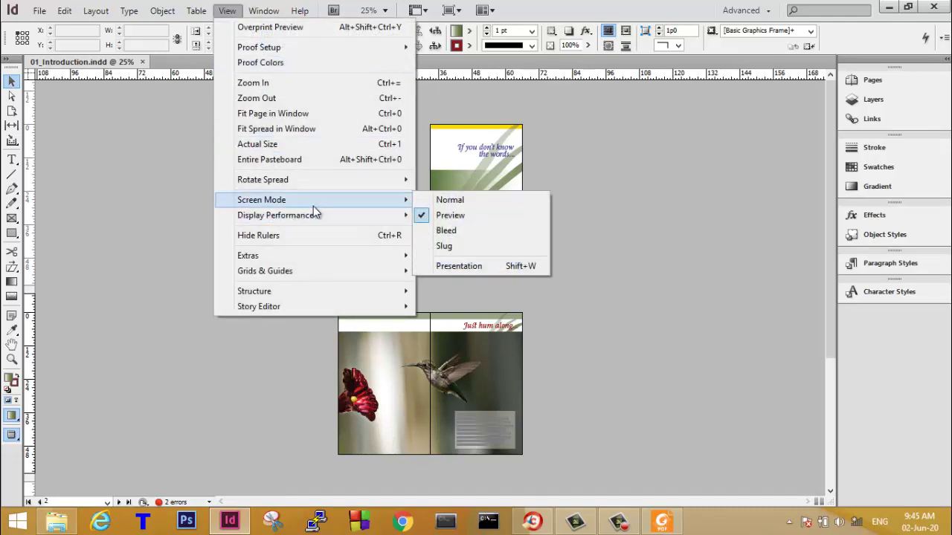
pyautogui.click(475, 231)
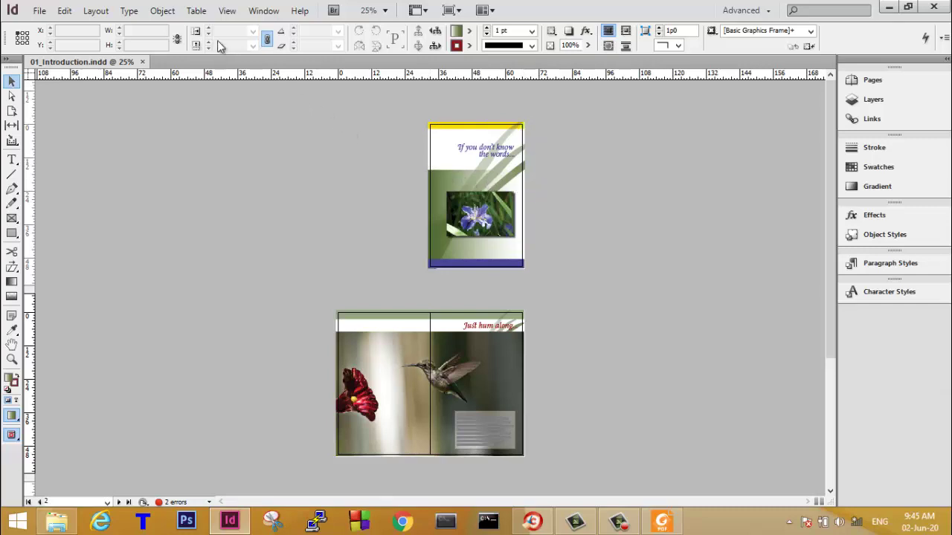
pyautogui.click(227, 12)
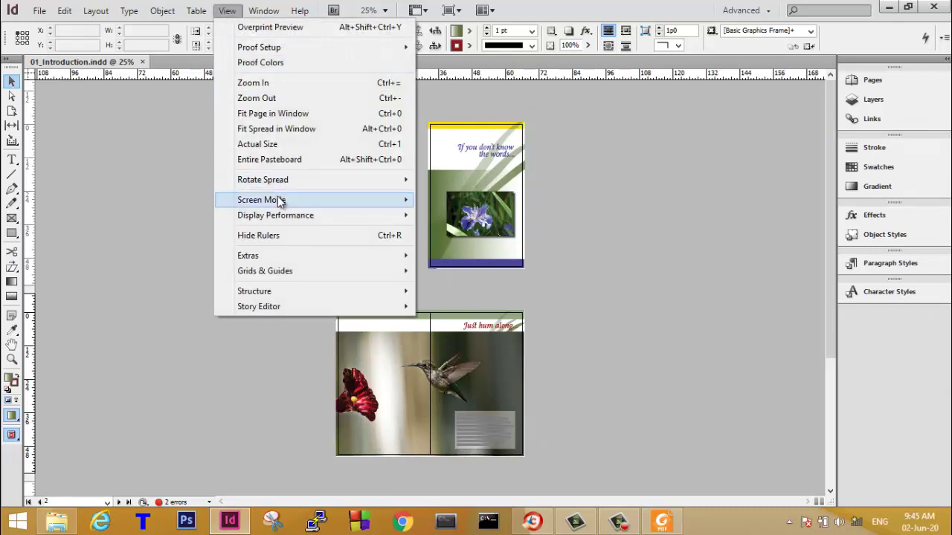
pyautogui.moveTo(281, 202)
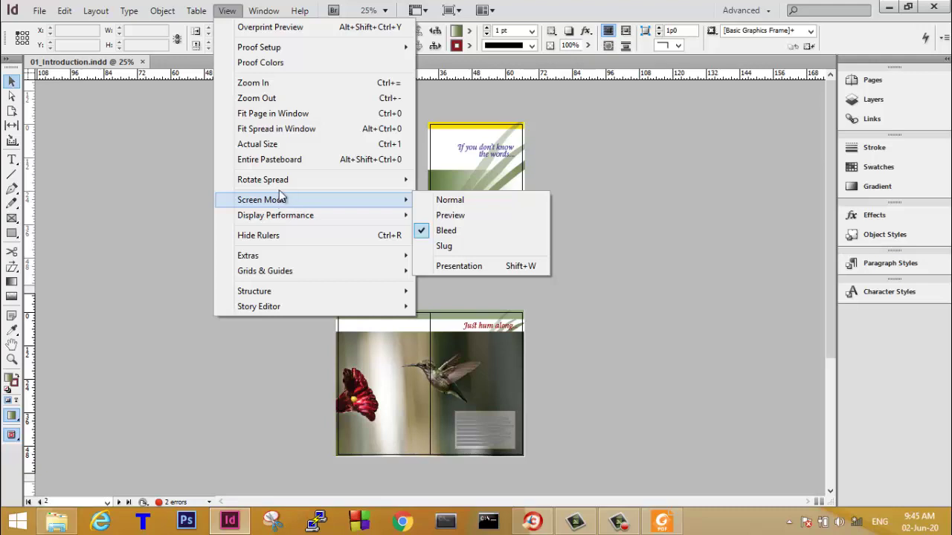
pyautogui.click(313, 160)
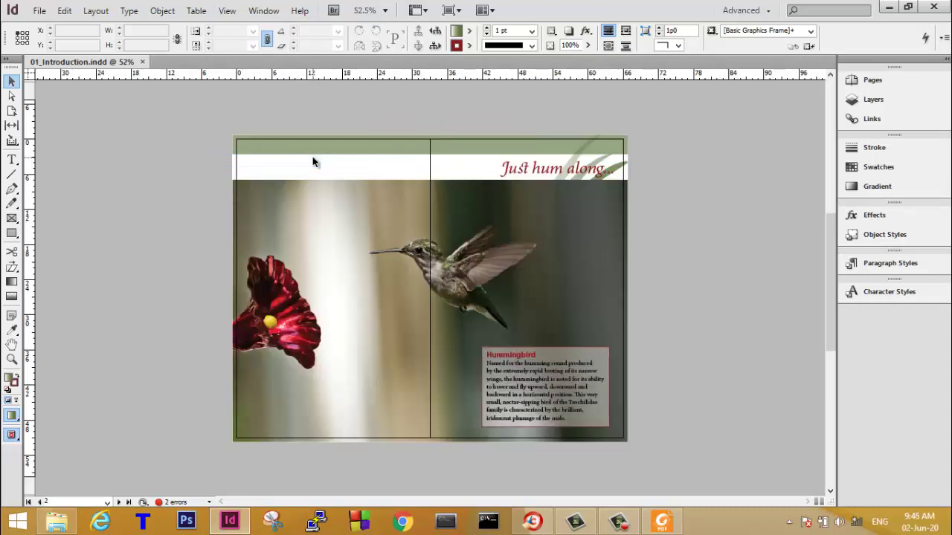
# Return the screen mode to Preview and fit the hummingbird spread in the window.
pyautogui.click(226, 10)
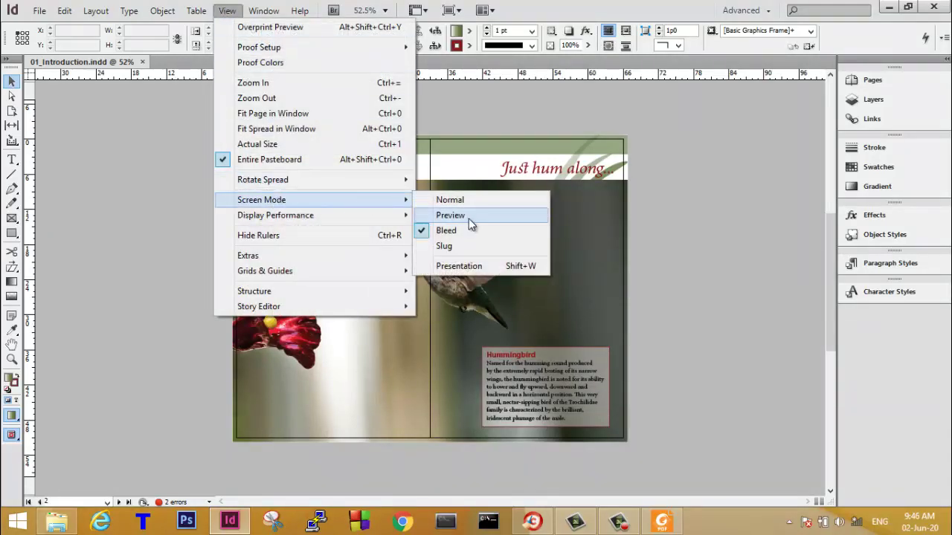
pyautogui.click(467, 217)
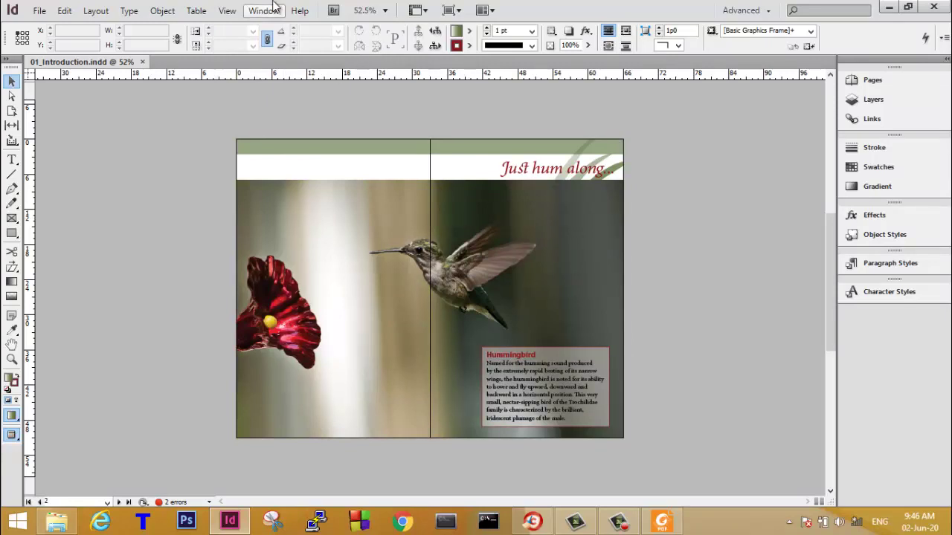
pyautogui.click(225, 10)
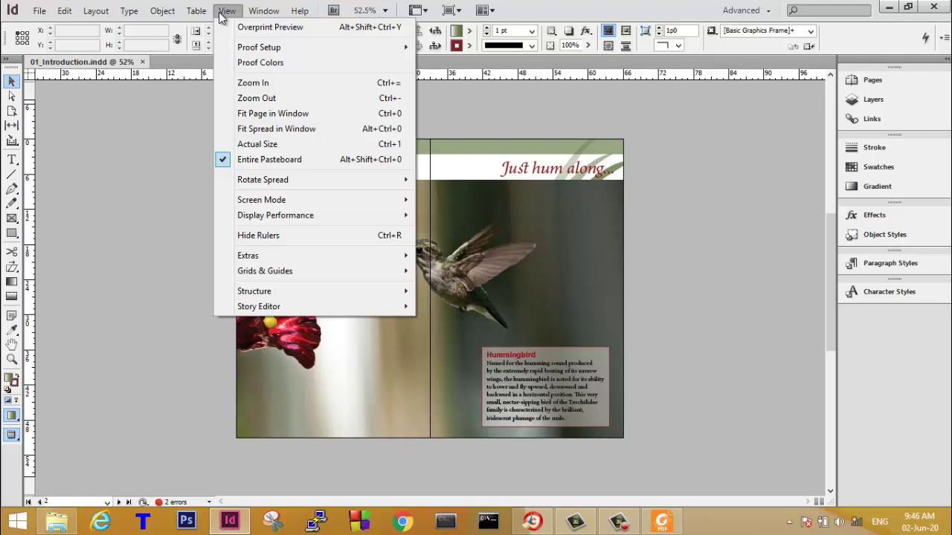
pyautogui.click(295, 130)
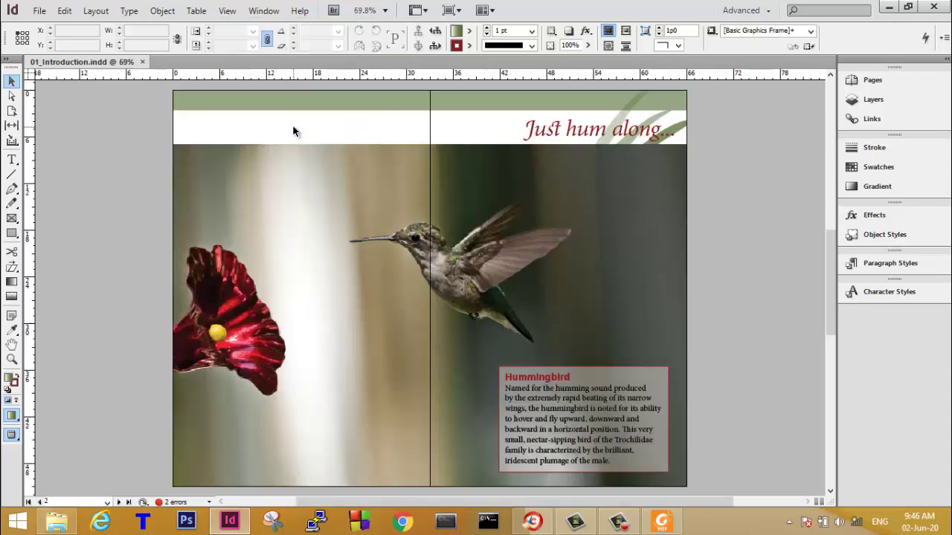
# Go to pages 4, 2 and 1 of the document, and advance from page 1 to the next spread.
pyautogui.click(107, 503)
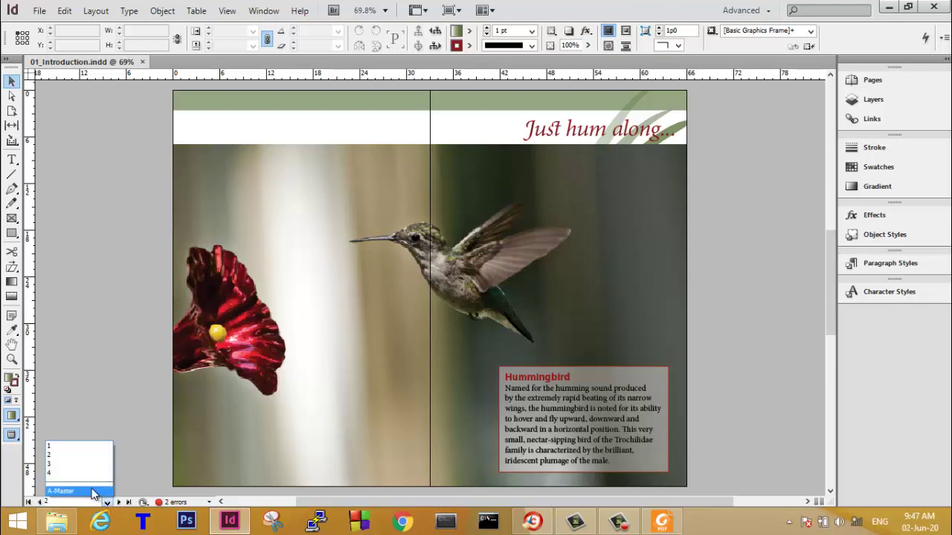
pyautogui.click(57, 473)
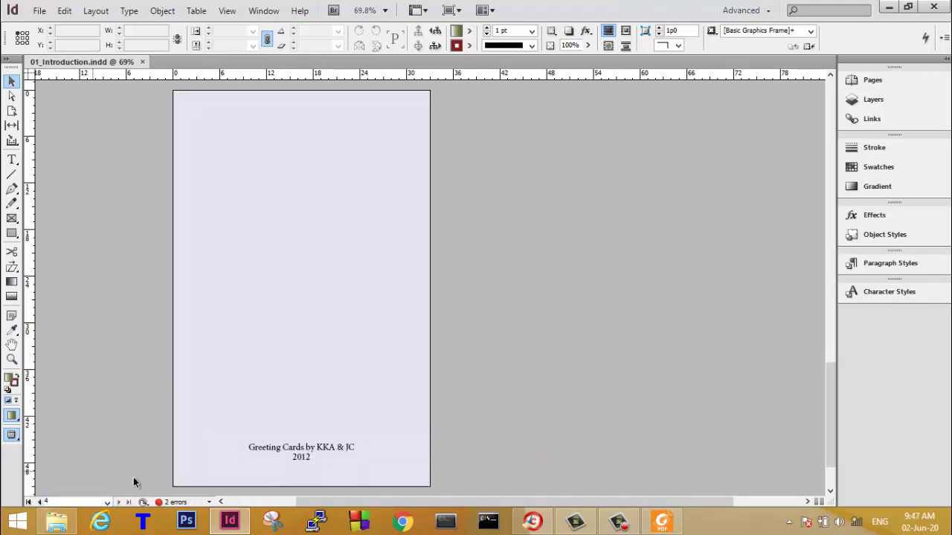
pyautogui.click(108, 503)
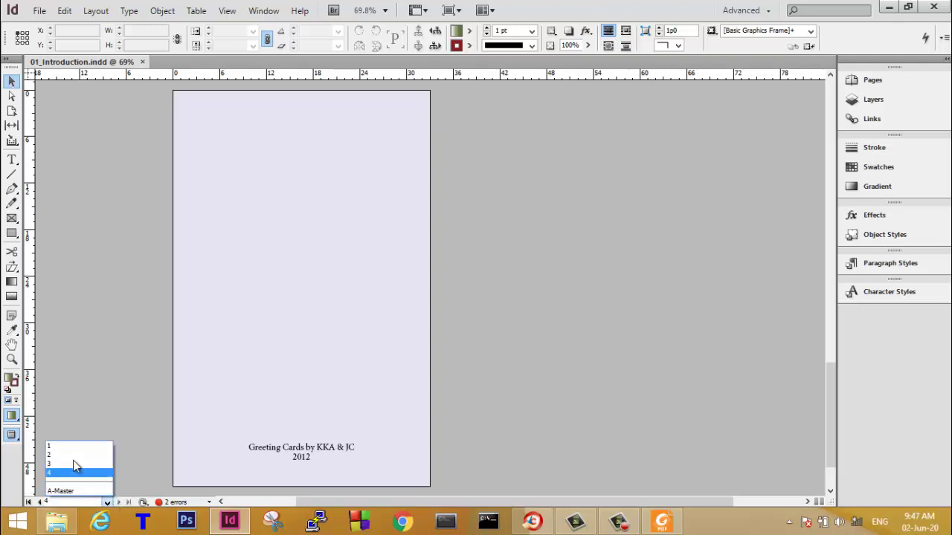
pyautogui.click(71, 456)
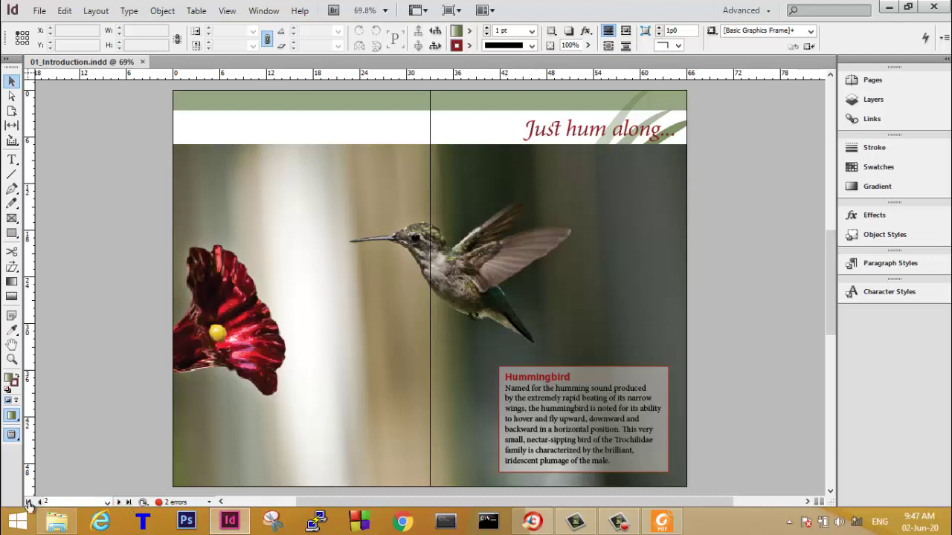
pyautogui.click(107, 502)
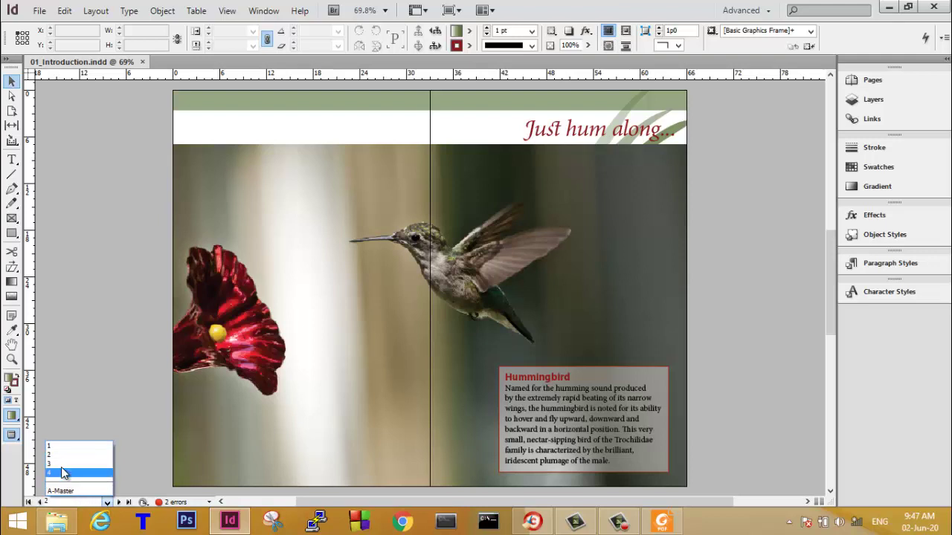
pyautogui.click(63, 446)
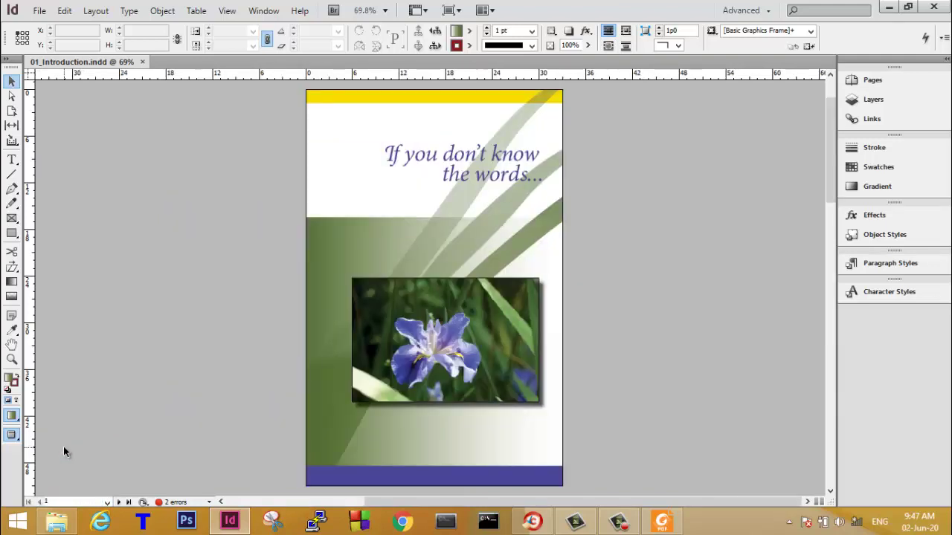
pyautogui.click(118, 503)
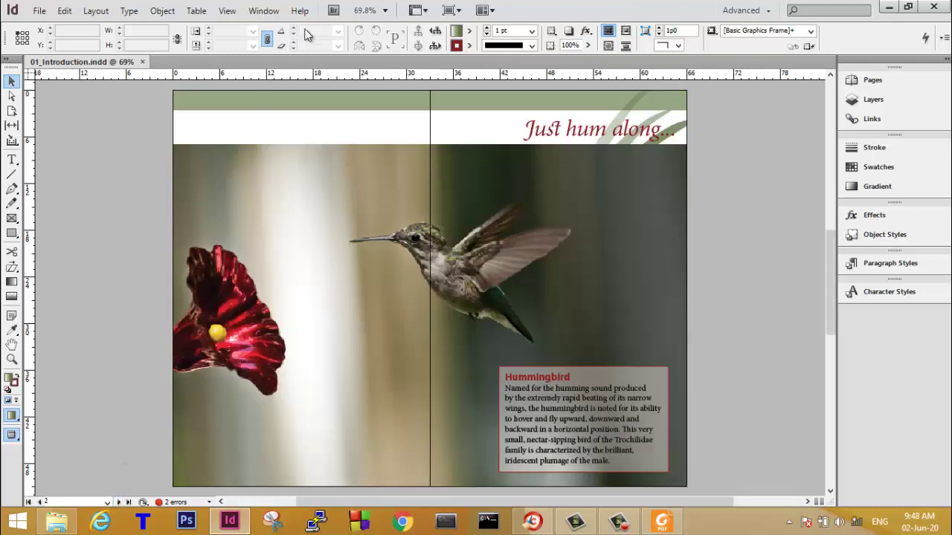
# Open a second window for 01_Introduction and tile it side by side with the original.
pyautogui.click(264, 11)
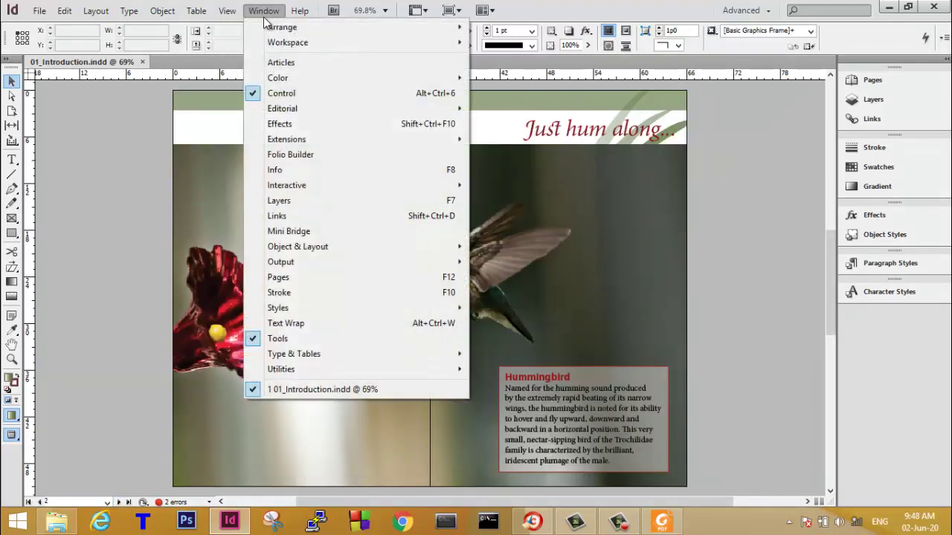
pyautogui.moveTo(269, 27)
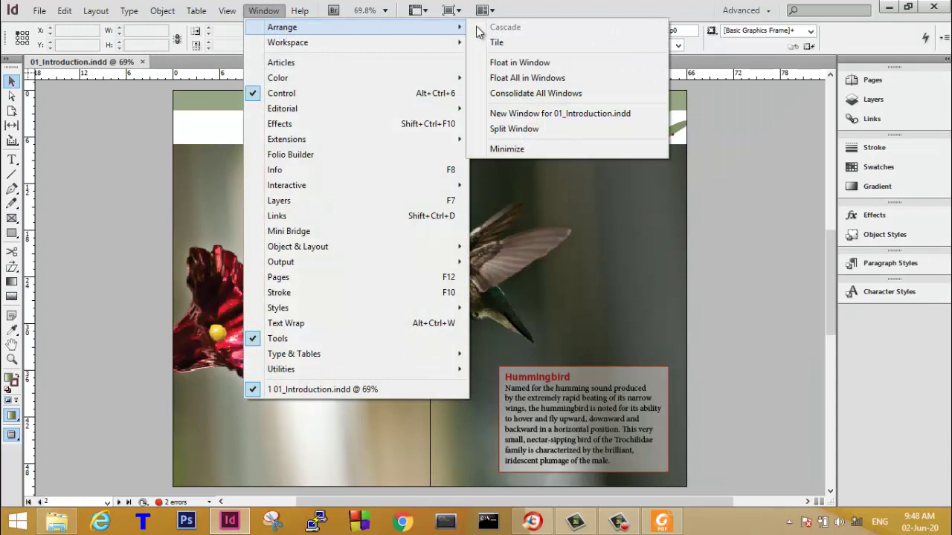
pyautogui.click(596, 116)
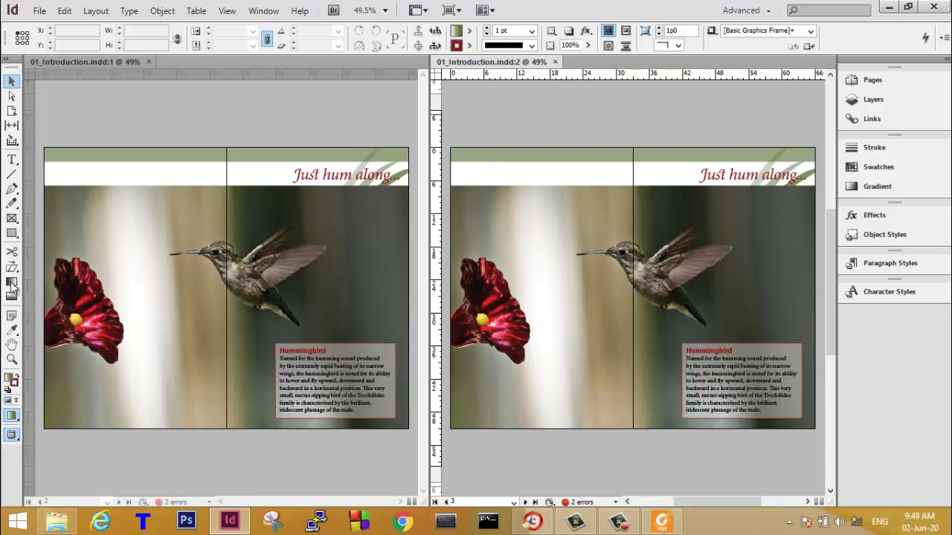
# Magnify the "Just hum along..." heading in the second window and select its whole text.
pyautogui.click(13, 359)
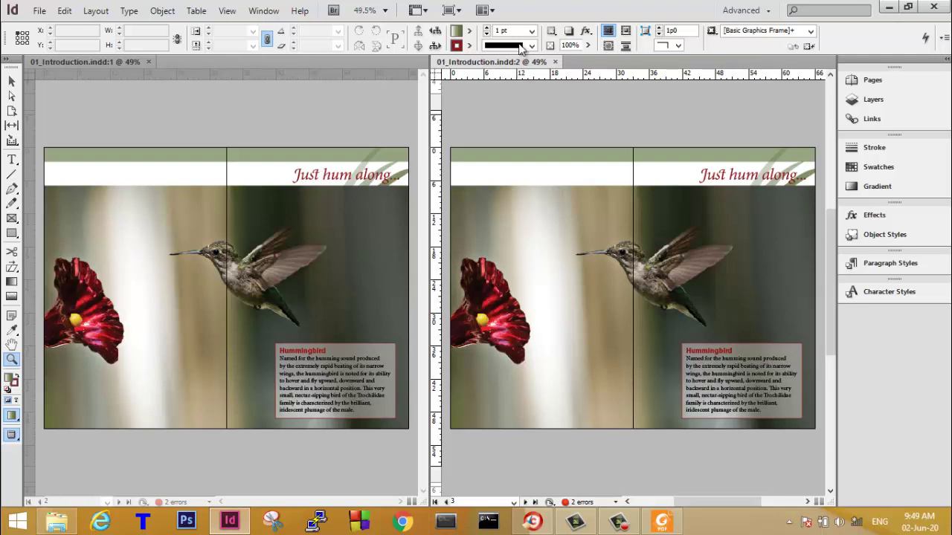
pyautogui.moveTo(692, 159); pyautogui.dragTo(813, 199)
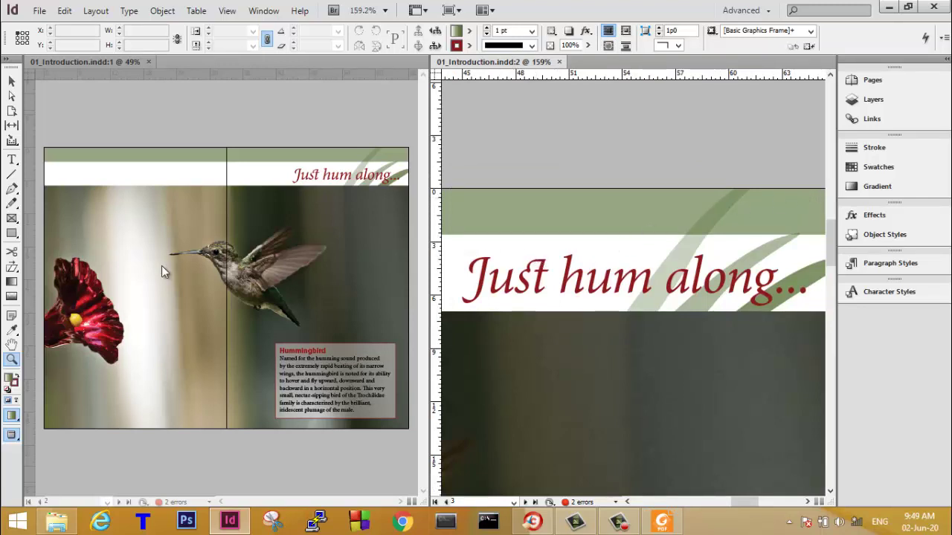
pyautogui.click(12, 160)
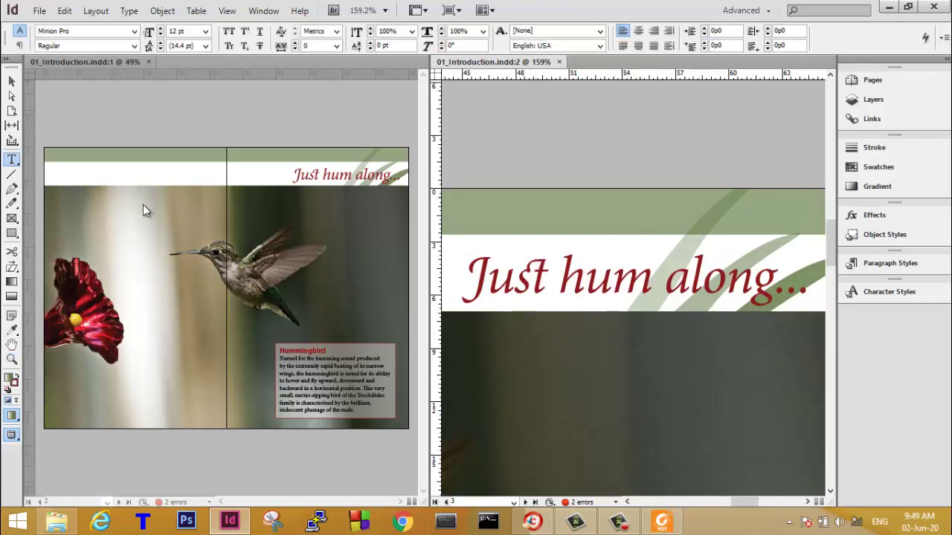
pyautogui.click(473, 285)
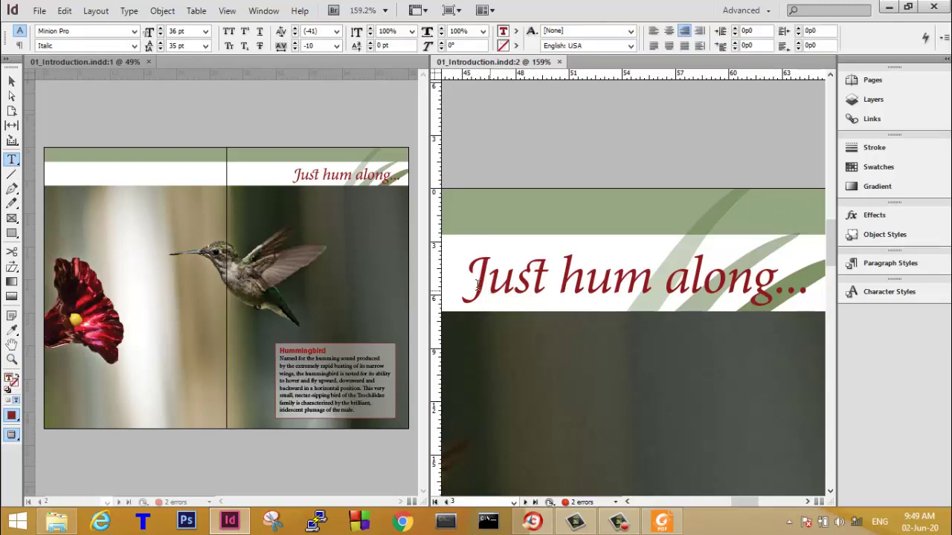
pyautogui.moveTo(474, 285); pyautogui.dragTo(809, 294)
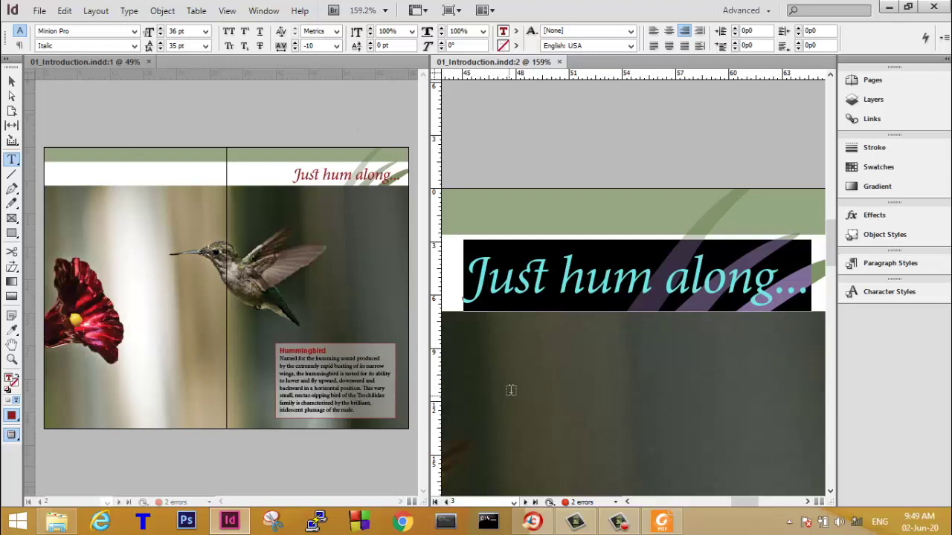
pyautogui.hotkey('ctrl', 'r')
pyautogui.click(617, 529)
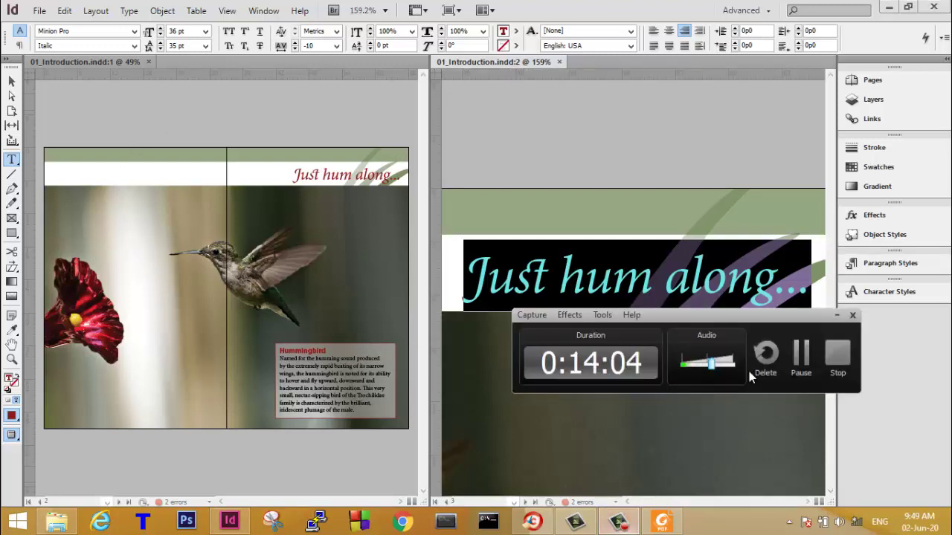
pyautogui.click(801, 361)
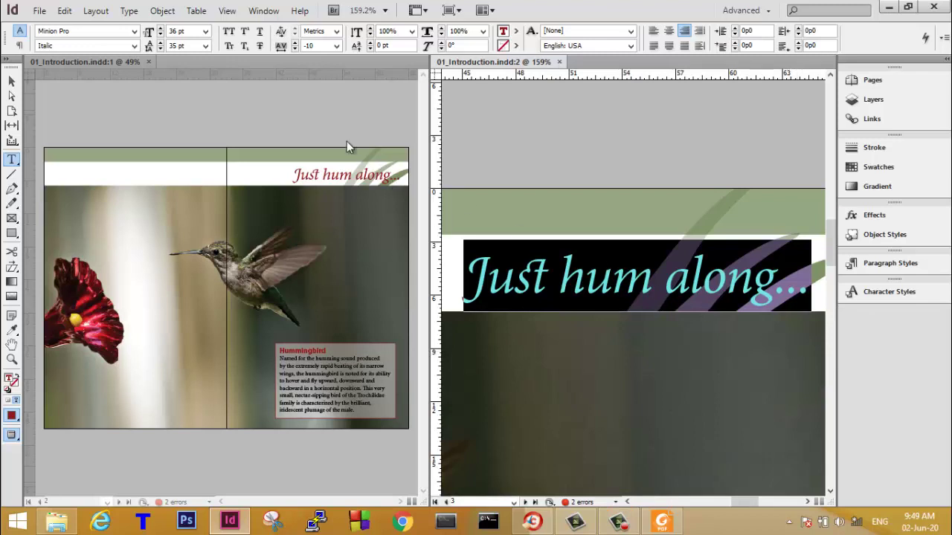
# Consolidate all windows into one tabbed group and close the second window of 01_Introduction.
pyautogui.click(263, 12)
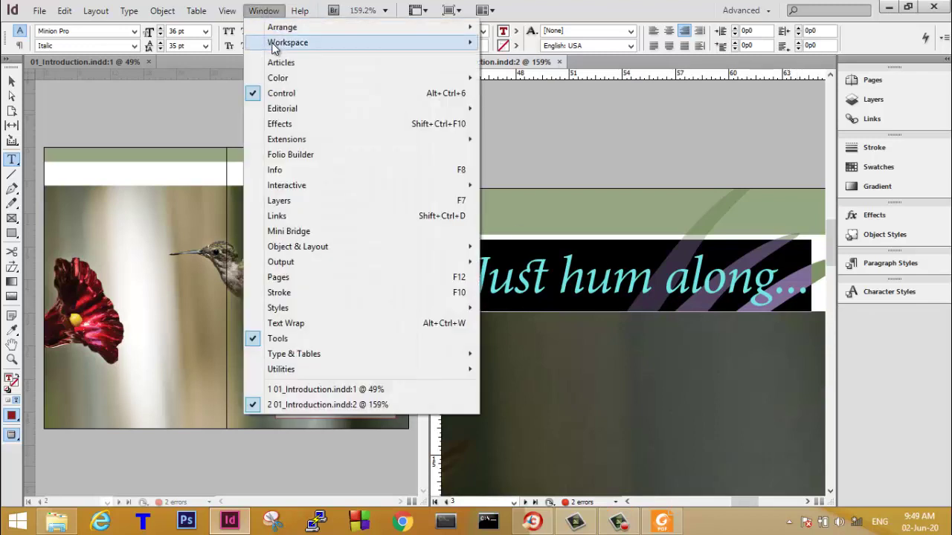
pyautogui.moveTo(282, 28)
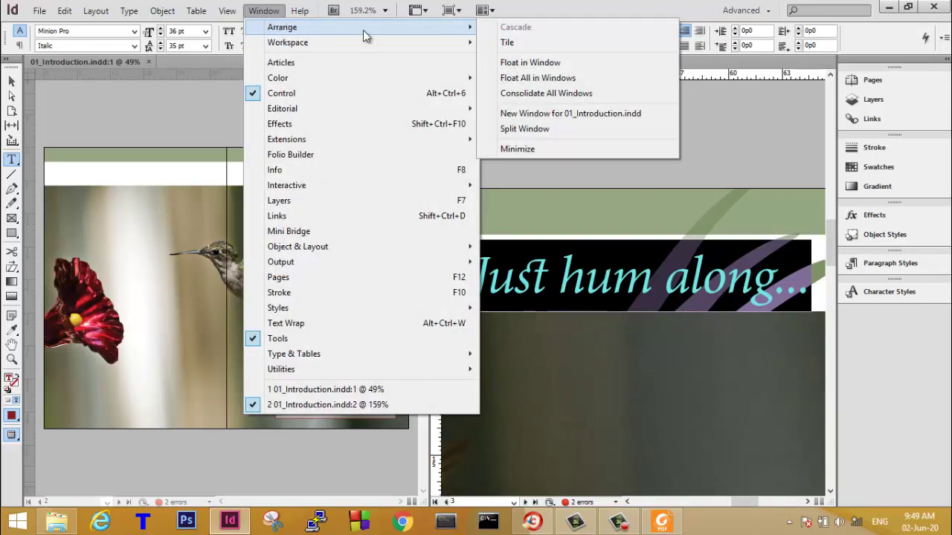
pyautogui.click(519, 94)
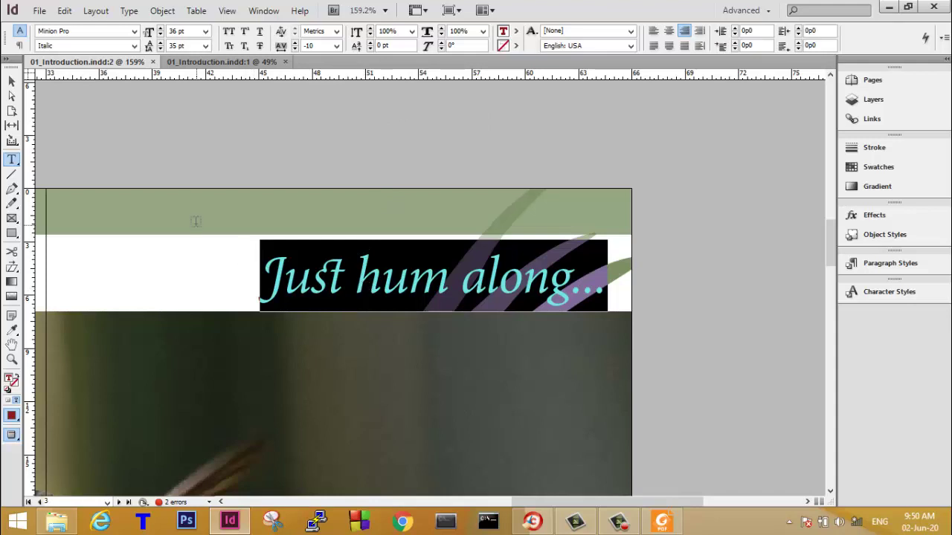
pyautogui.click(278, 280)
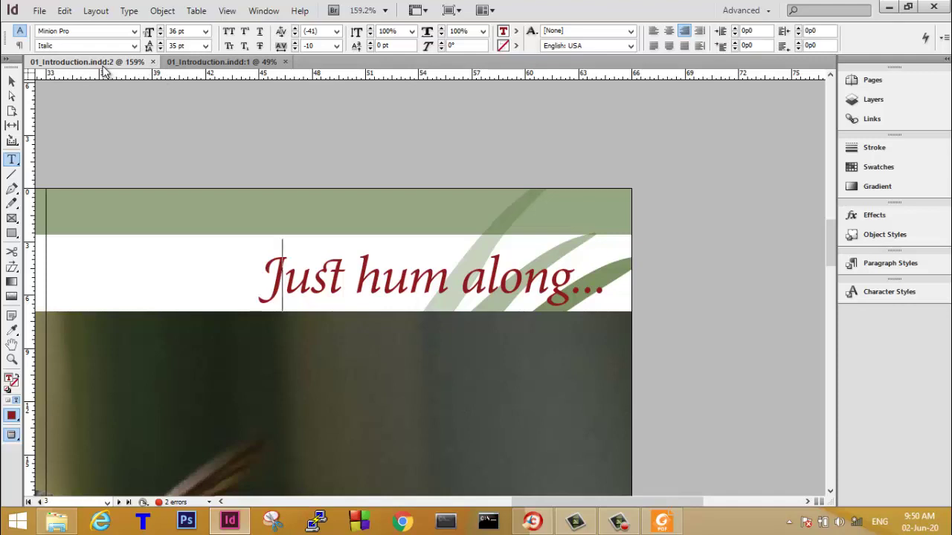
pyautogui.click(152, 62)
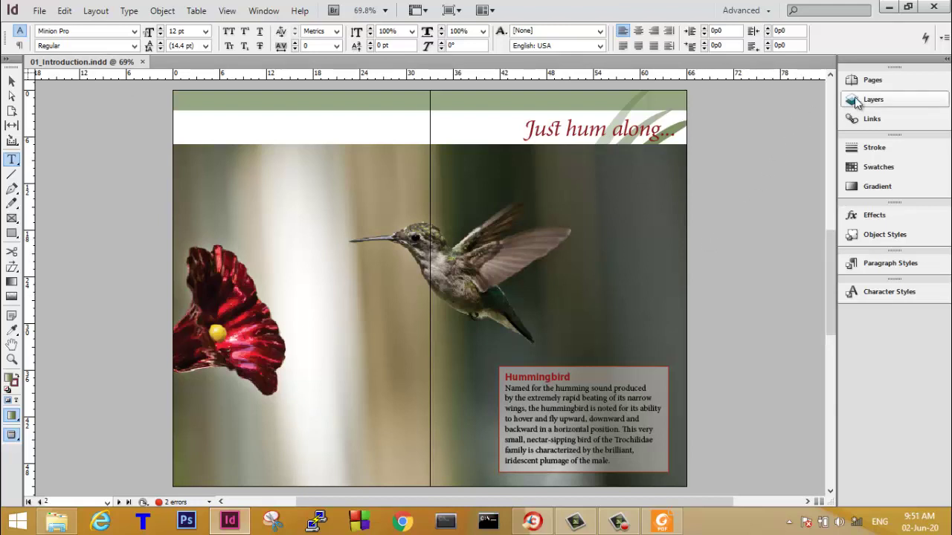
# Expand the Pages panel from the dock, collapse it and expand it again.
pyautogui.click(868, 81)
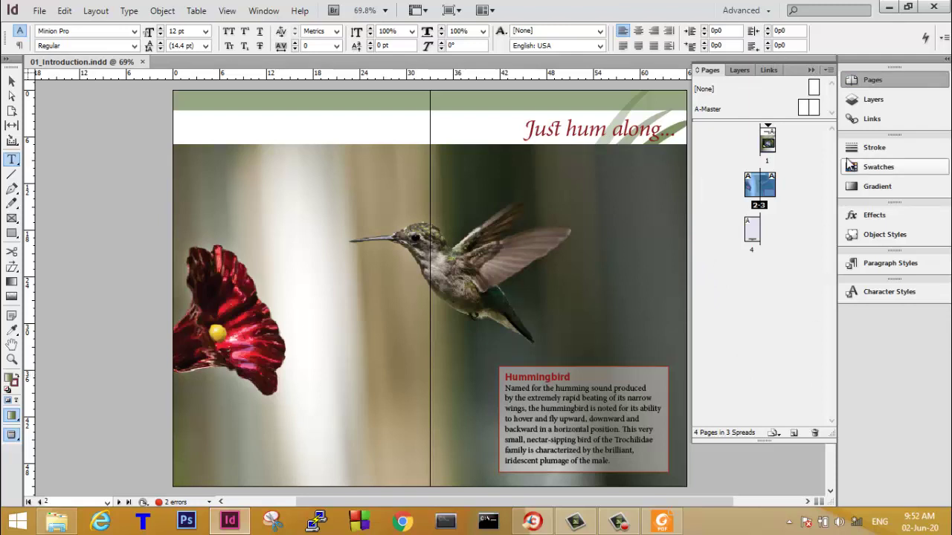
pyautogui.click(856, 81)
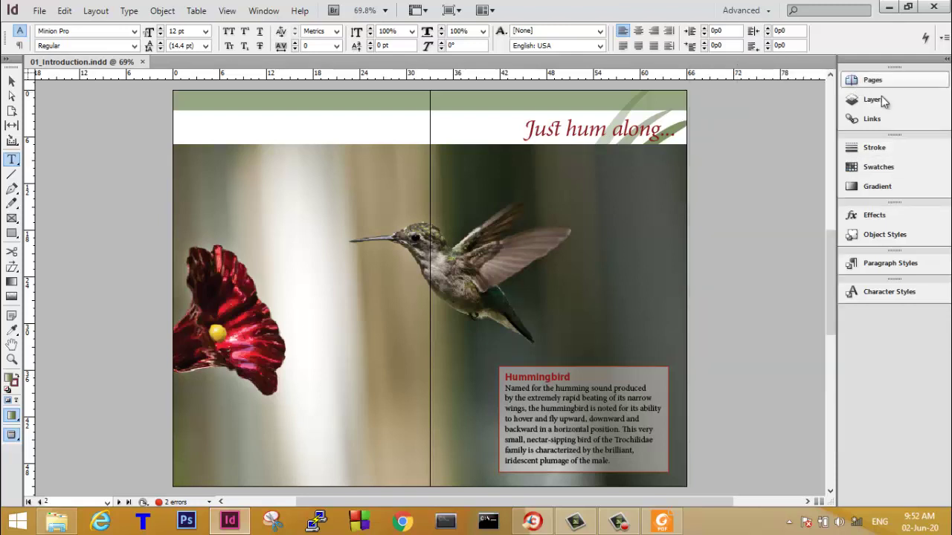
pyautogui.click(874, 82)
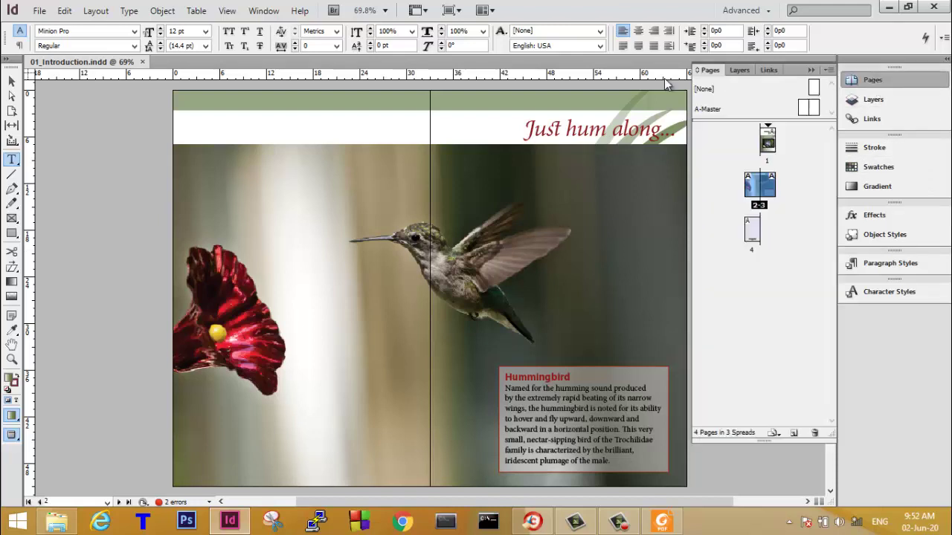
# Open the Text Wrap panel and dock it below Character Styles.
pyautogui.click(260, 17)
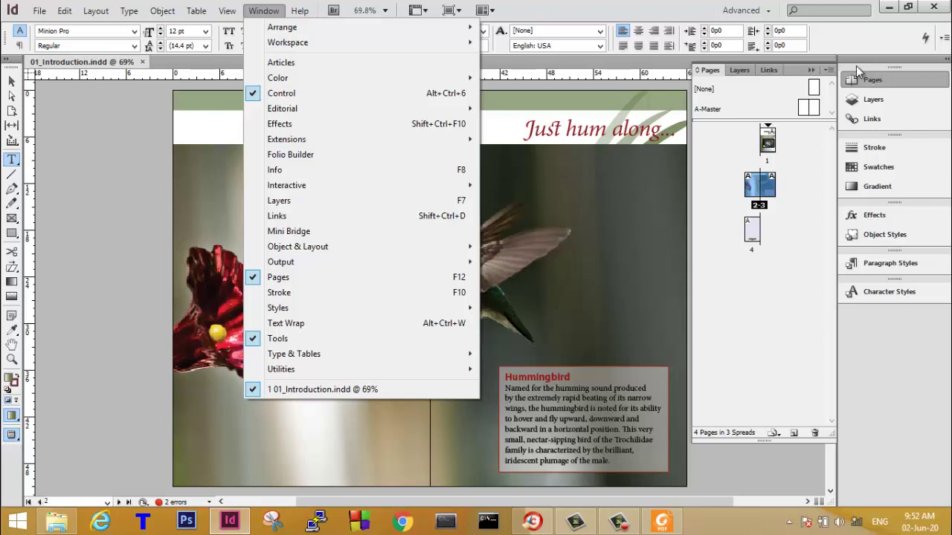
pyautogui.click(317, 325)
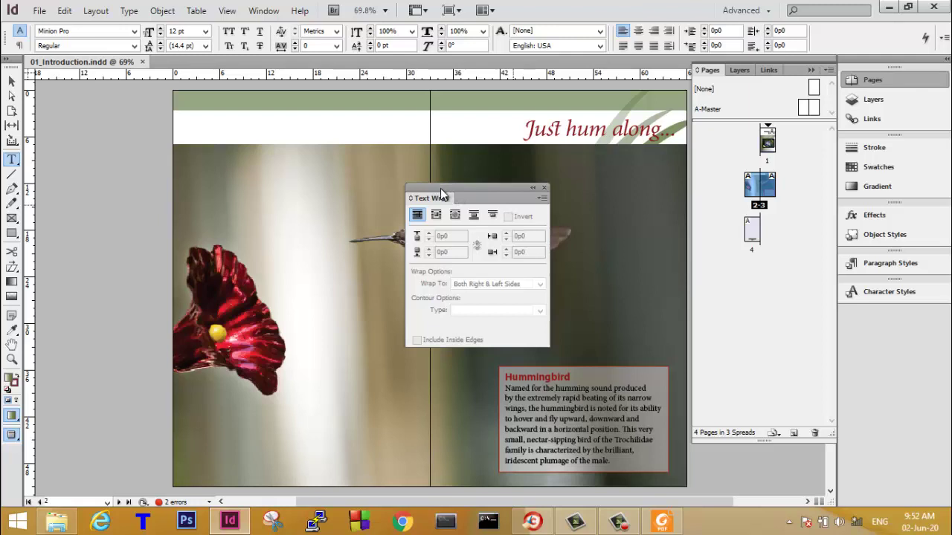
pyautogui.moveTo(443, 190); pyautogui.dragTo(885, 309)
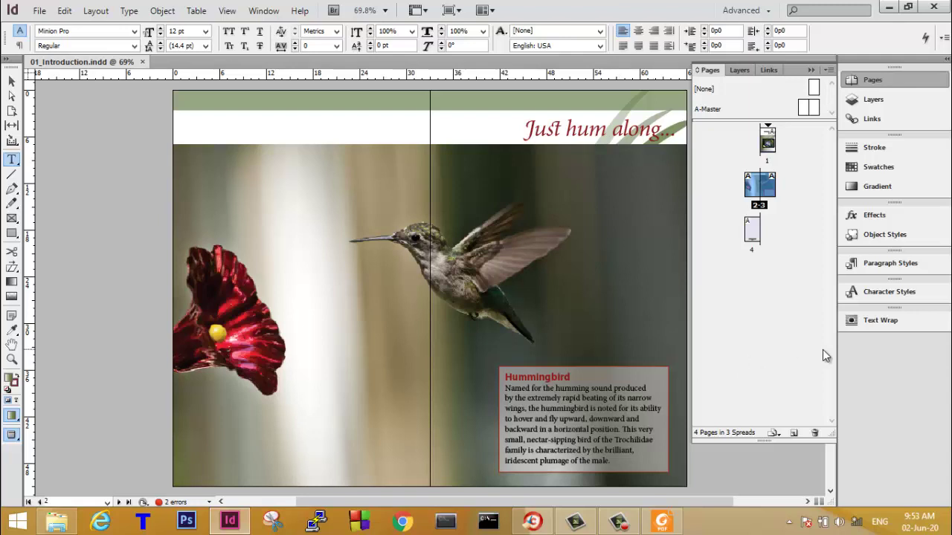
# Expand and collapse the docked Text Wrap panel, and remove it from the dock and close it.
pyautogui.click(891, 321)
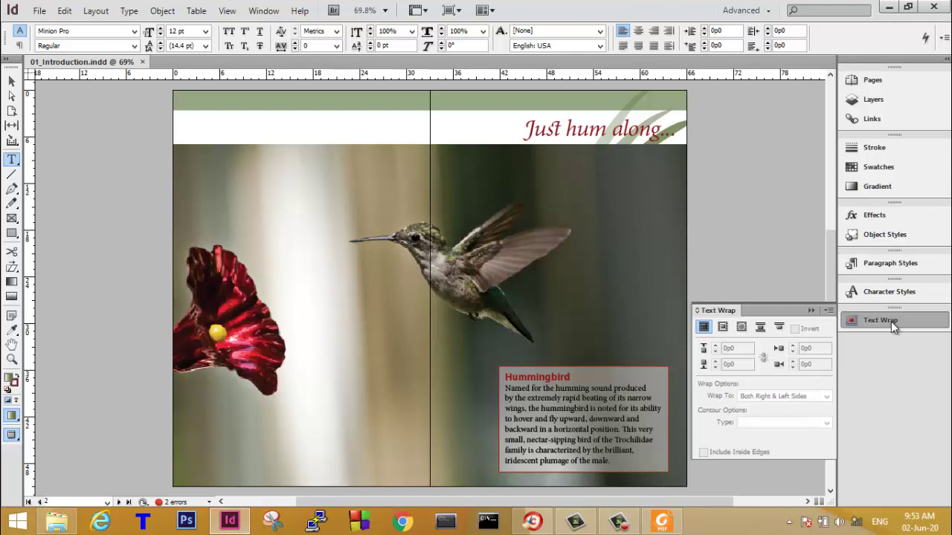
pyautogui.click(890, 321)
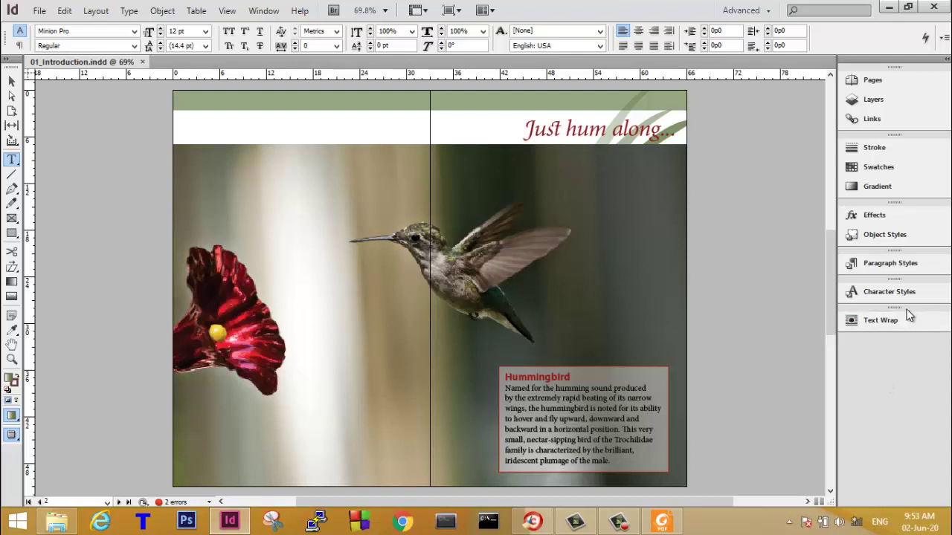
pyautogui.moveTo(912, 307); pyautogui.dragTo(675, 301)
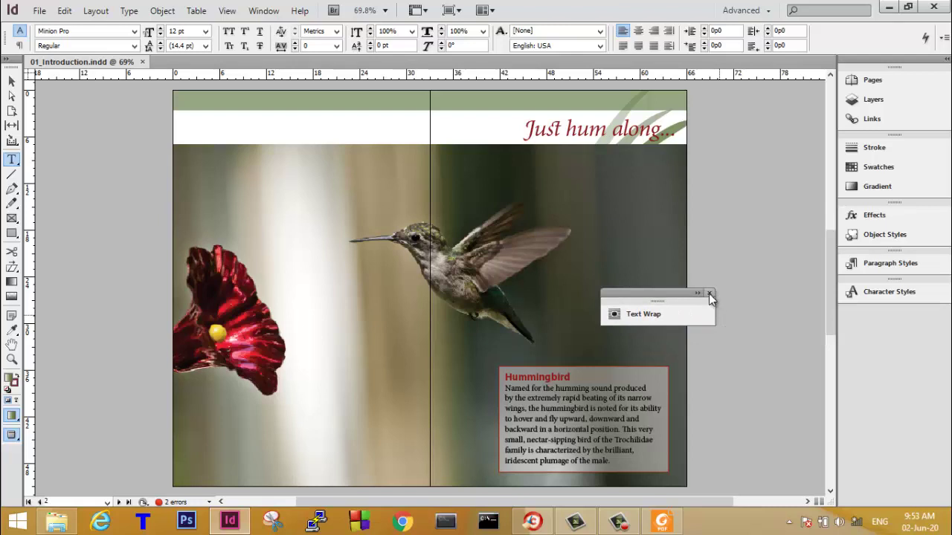
pyautogui.click(710, 293)
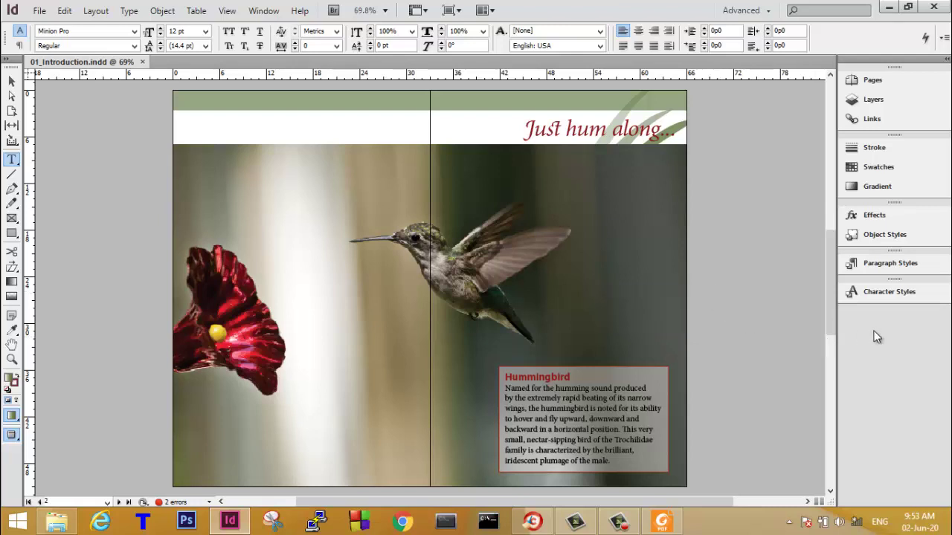
pyautogui.click(263, 10)
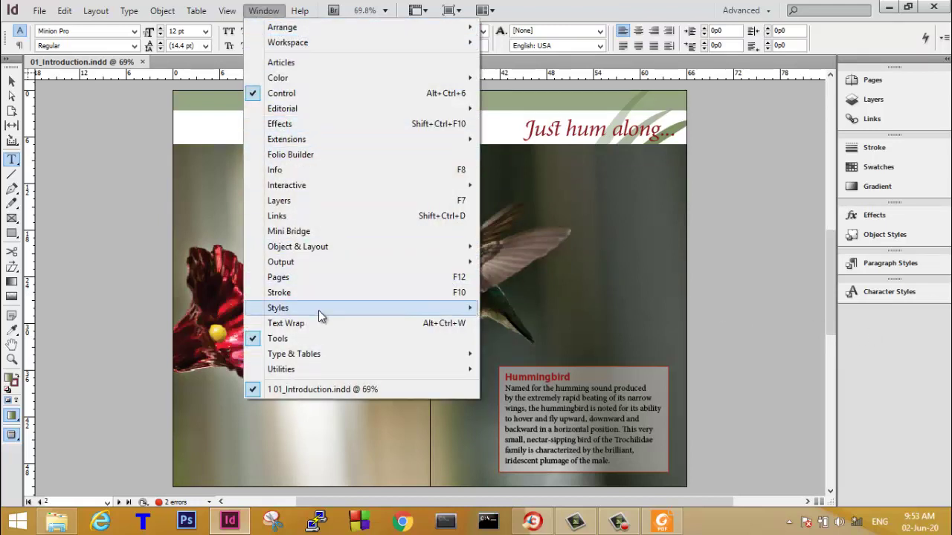
pyautogui.click(477, 323)
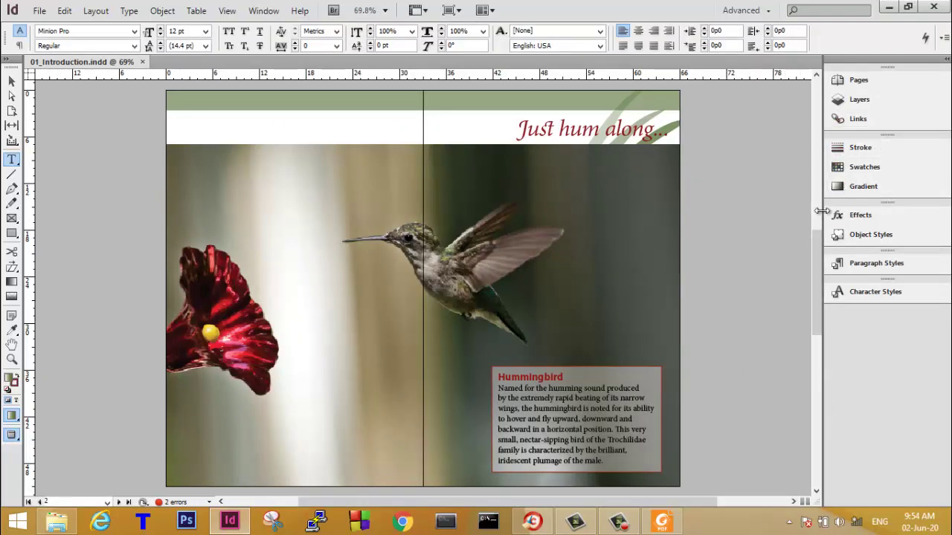
# Reduce the panel dock to icons and restore its labels, and expand all docked panels and collapse them again.
pyautogui.moveTo(823, 208); pyautogui.dragTo(939, 214)
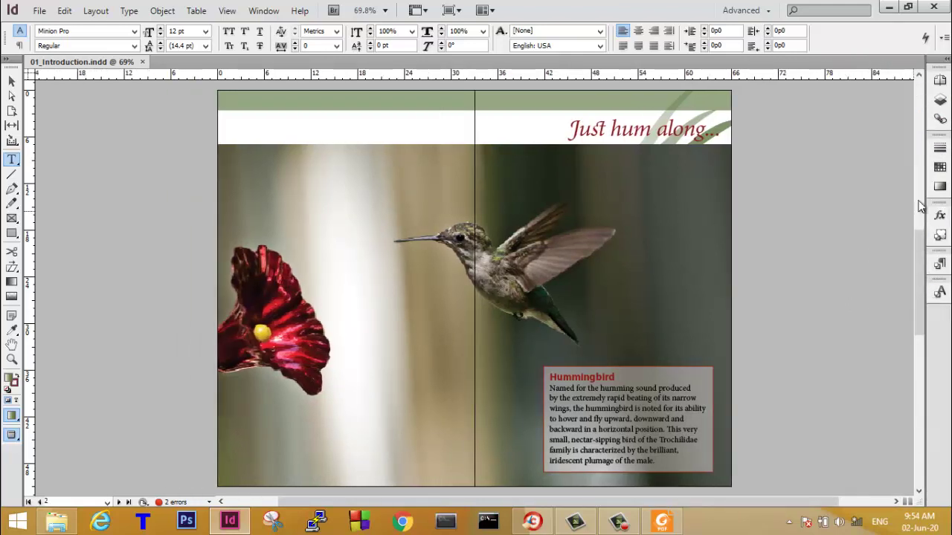
pyautogui.moveTo(925, 193); pyautogui.dragTo(842, 193)
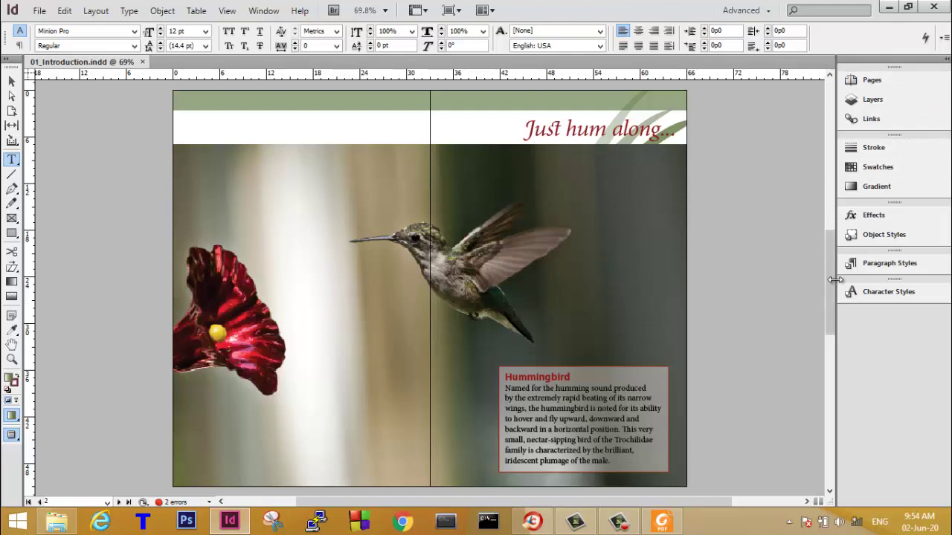
pyautogui.click(945, 62)
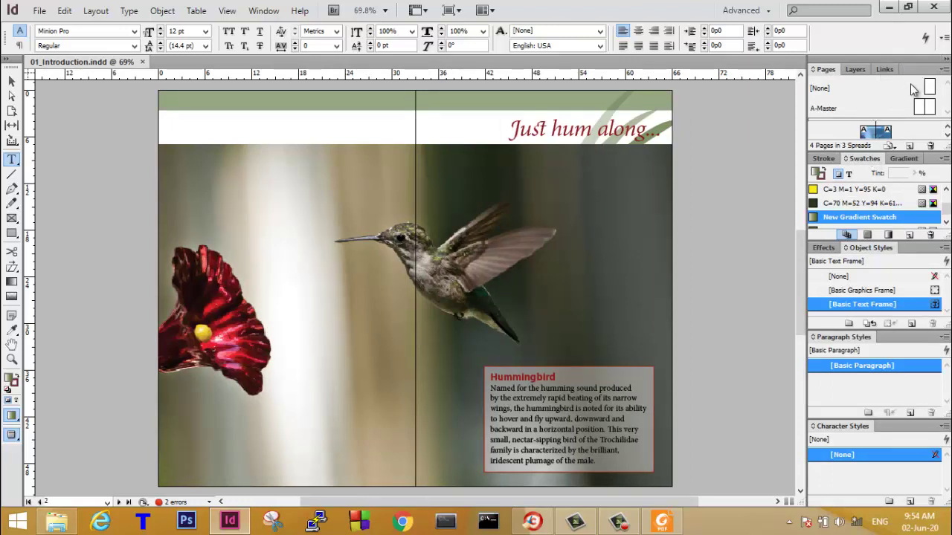
pyautogui.click(945, 60)
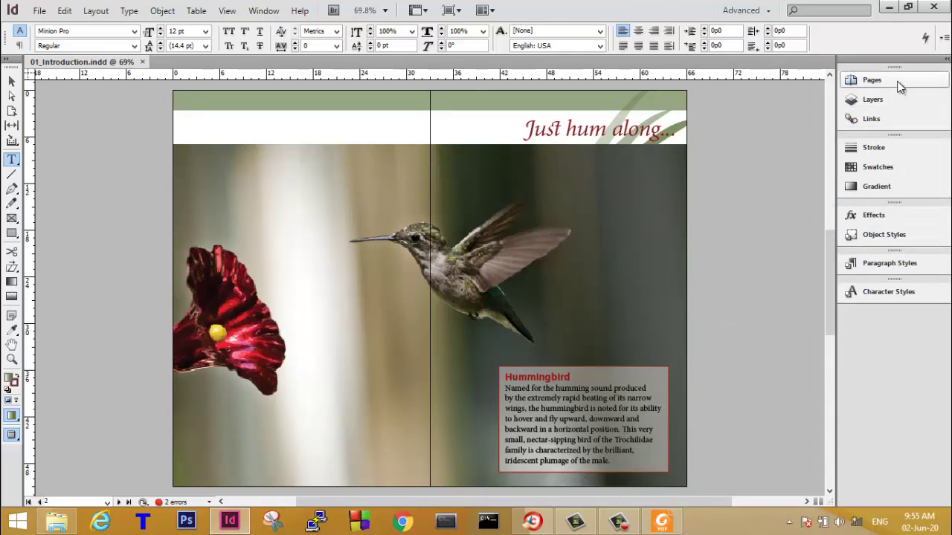
# Pull the Pages and Character Styles panels out of the dock as two separate floating panels.
pyautogui.moveTo(899, 87); pyautogui.dragTo(636, 151)
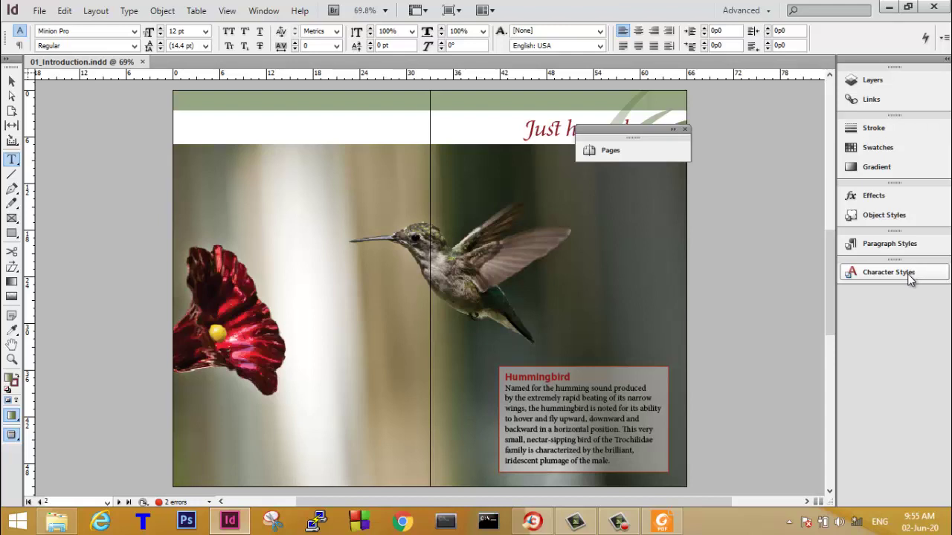
pyautogui.moveTo(910, 277); pyautogui.dragTo(746, 283)
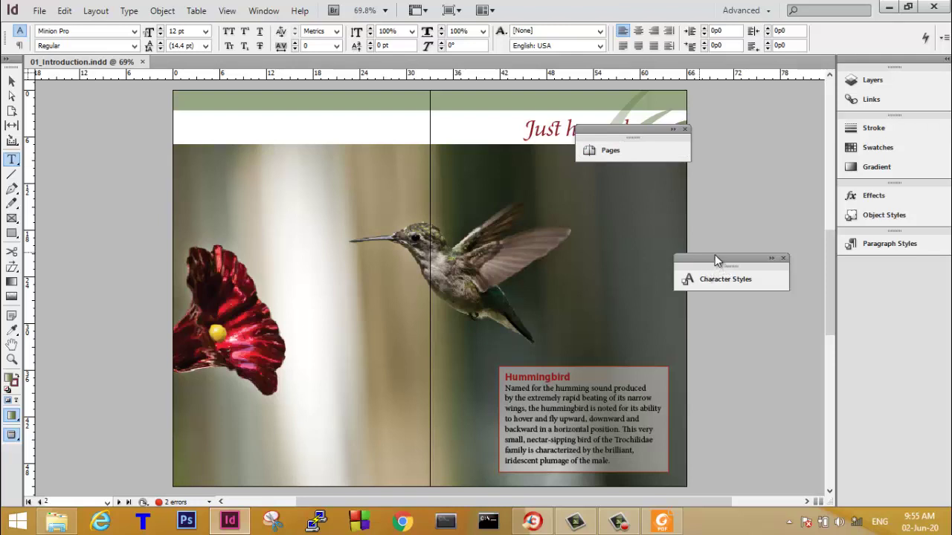
# Group the floating Character Styles panel with the Pages panel and separate the two again.
pyautogui.moveTo(714, 256); pyautogui.dragTo(651, 140)
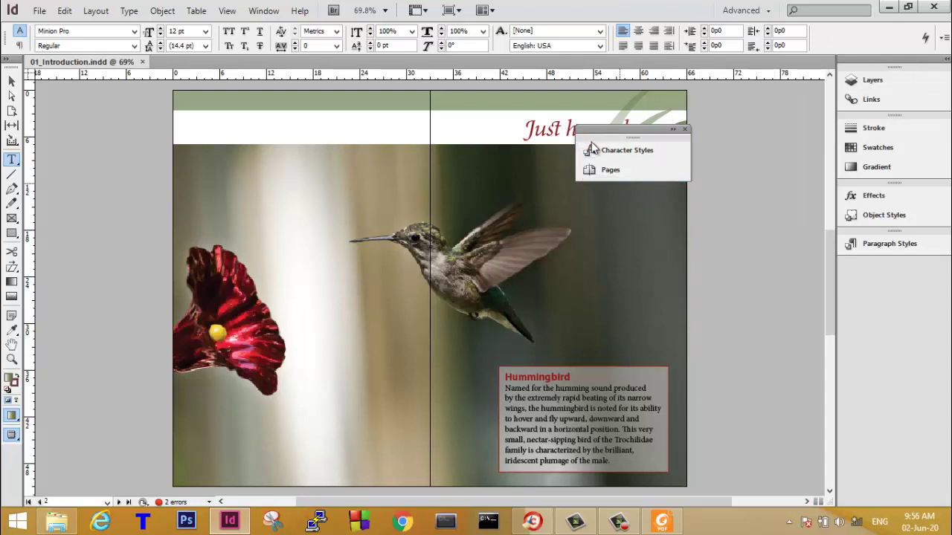
pyautogui.moveTo(623, 135); pyautogui.dragTo(766, 318)
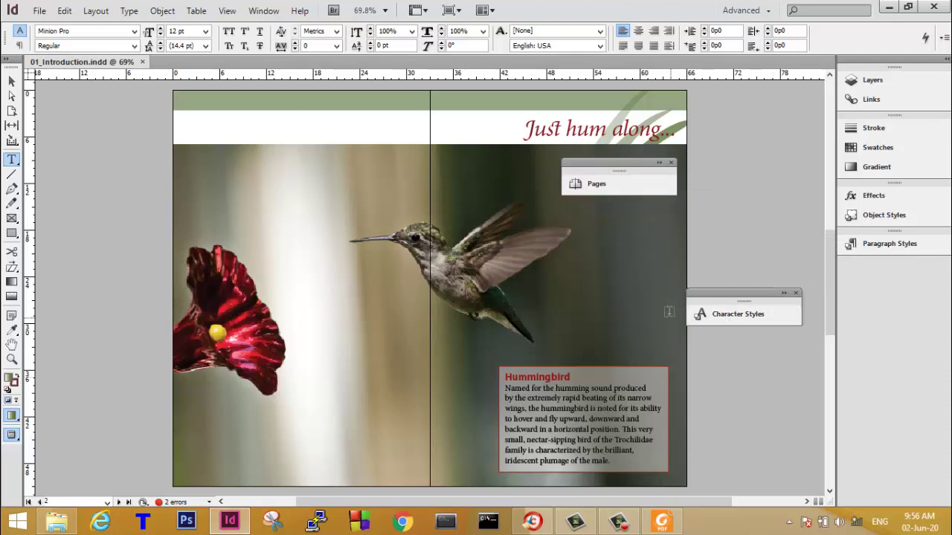
# Group the expanded floating Character Styles panel with the Pages panel and switch back and forth between the two.
pyautogui.doubleClick(725, 292)
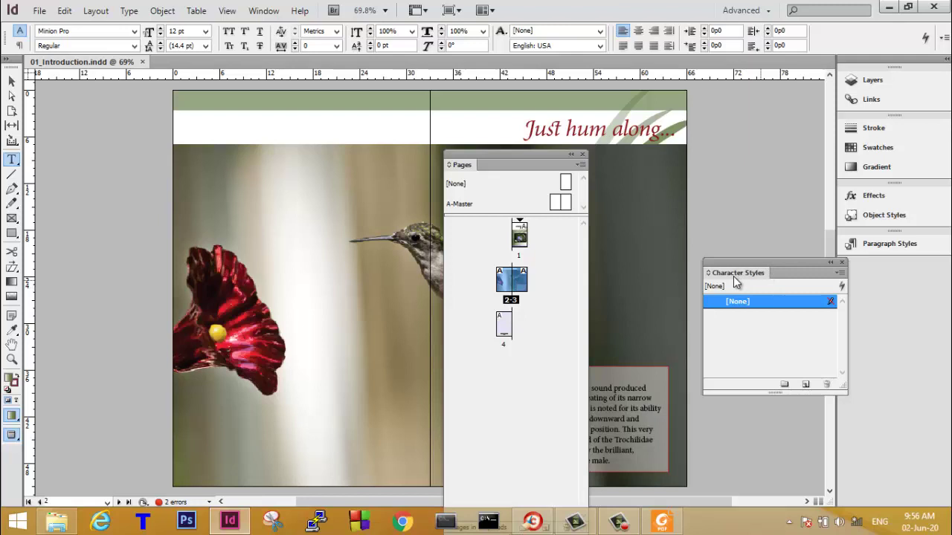
pyautogui.moveTo(735, 281); pyautogui.dragTo(487, 165)
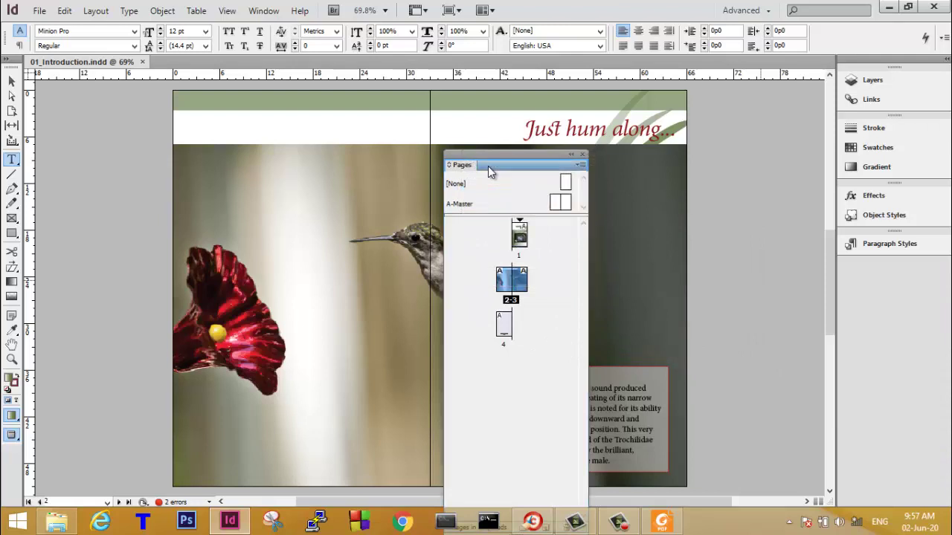
pyautogui.click(458, 166)
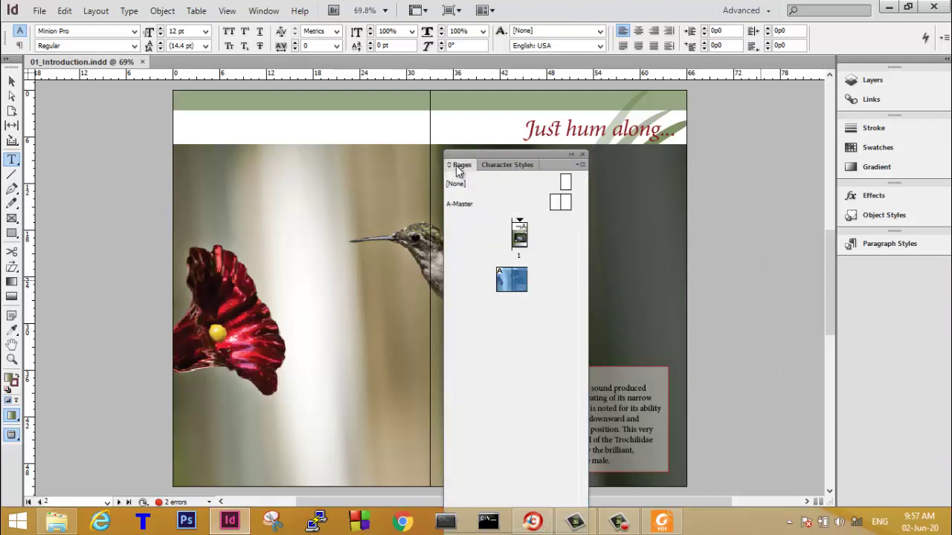
pyautogui.click(502, 170)
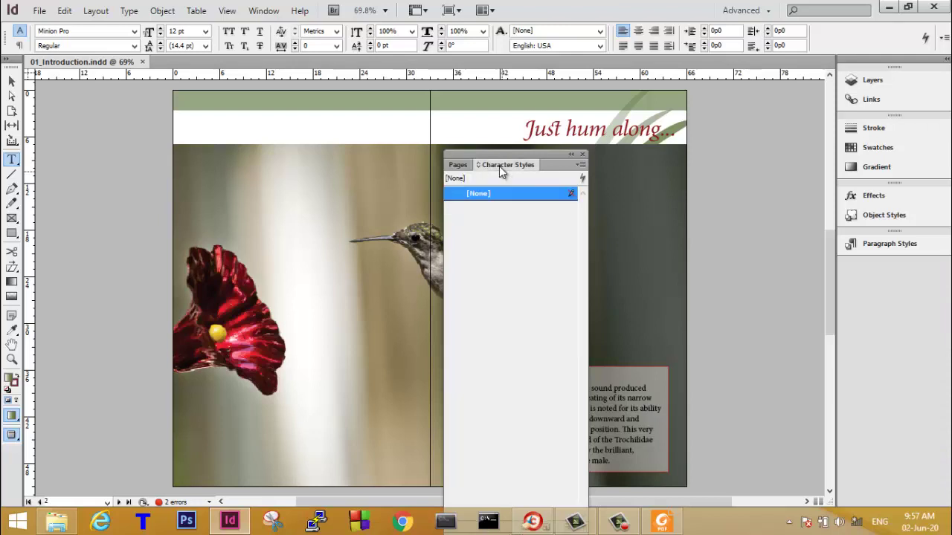
pyautogui.click(458, 167)
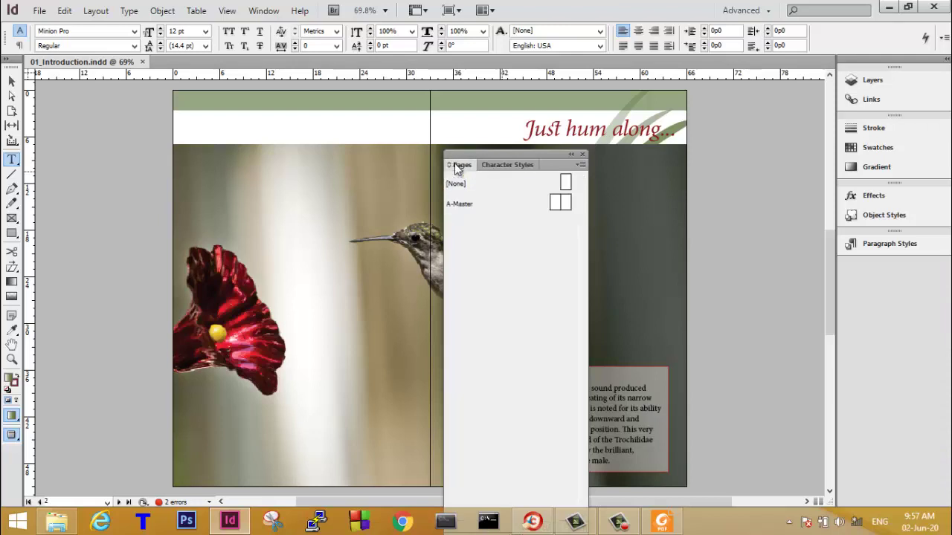
pyautogui.click(503, 167)
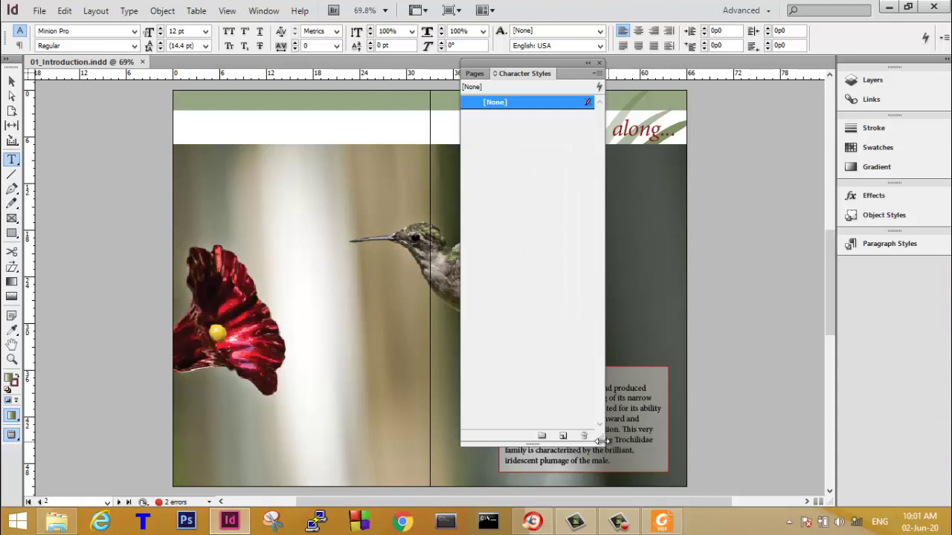
# Shorten the floating Pages and Character Styles panel group and dock it above the Layers panel.
pyautogui.moveTo(597, 438); pyautogui.dragTo(599, 169)
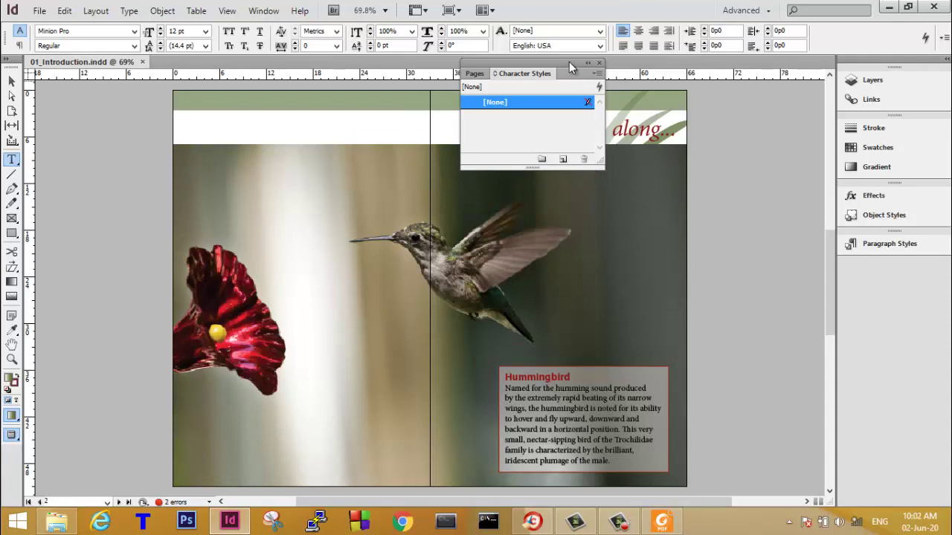
pyautogui.moveTo(574, 71); pyautogui.dragTo(732, 215)
pyautogui.click(634, 217)
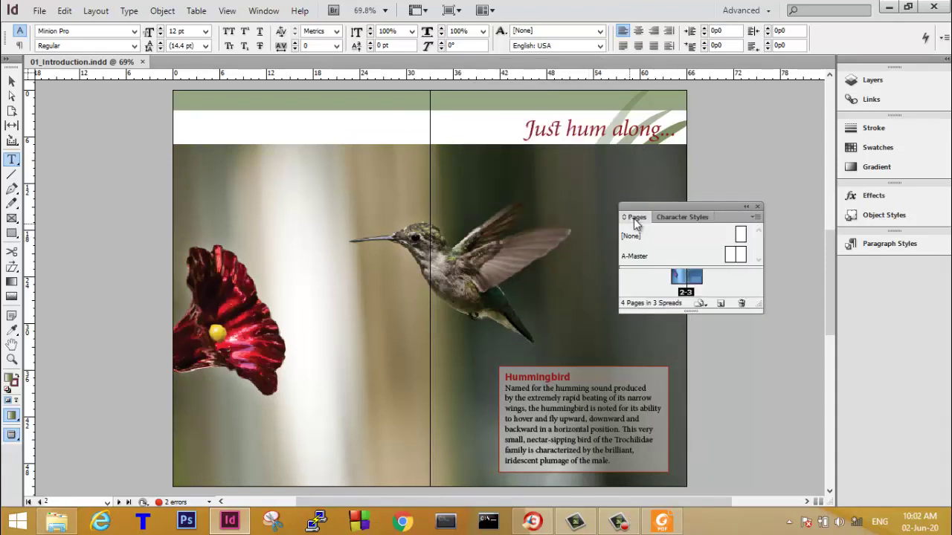
pyautogui.click(673, 222)
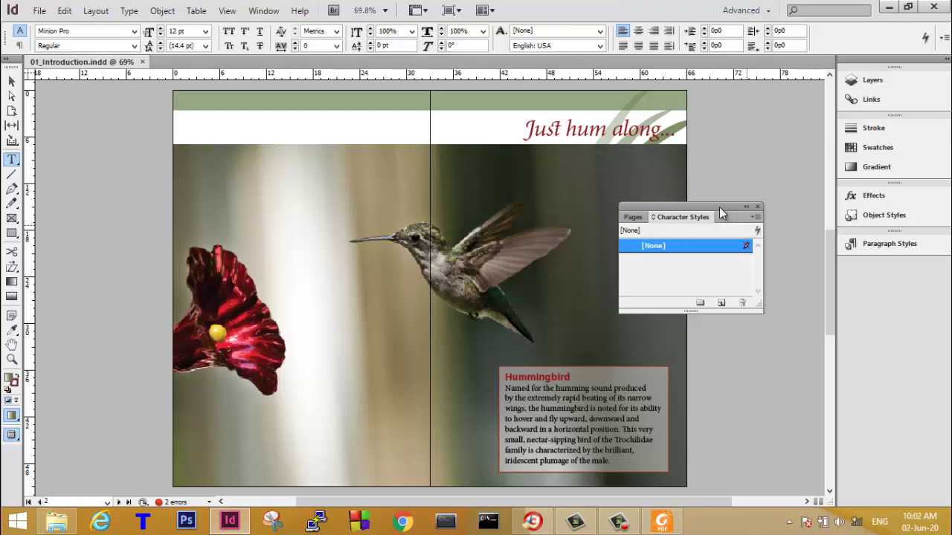
pyautogui.moveTo(723, 215); pyautogui.dragTo(875, 82)
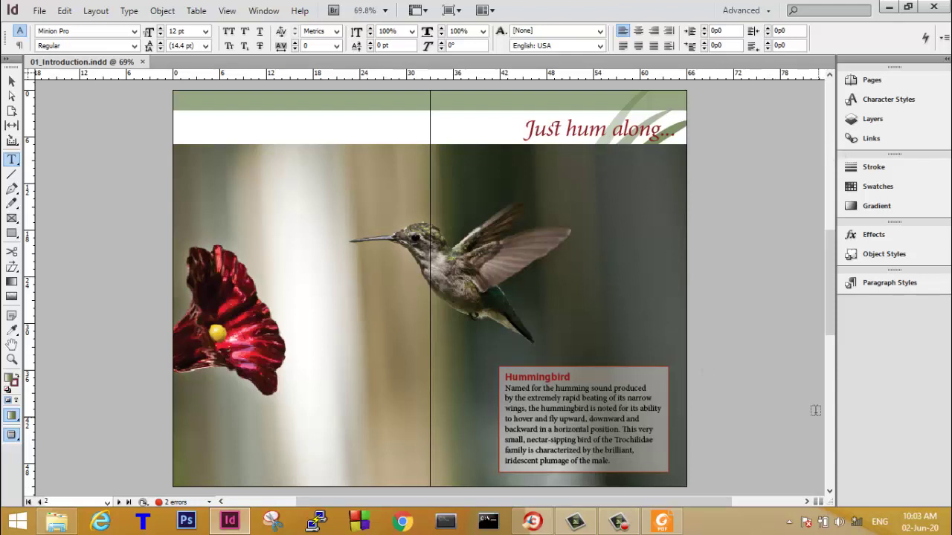
# Pull the Swatches panel out of the dock as an expanded floating panel and display its colors with the Large Swatch view.
pyautogui.moveTo(900, 189); pyautogui.dragTo(608, 176)
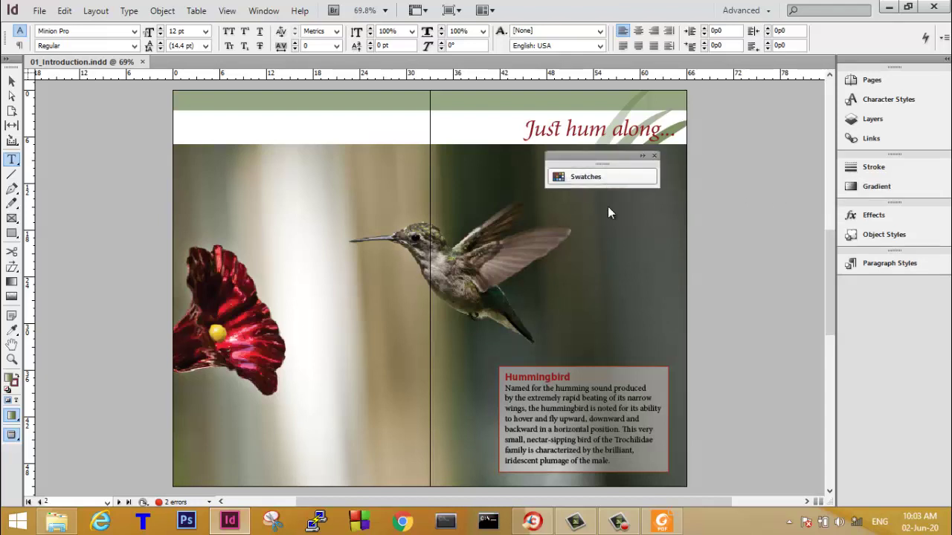
pyautogui.click(642, 155)
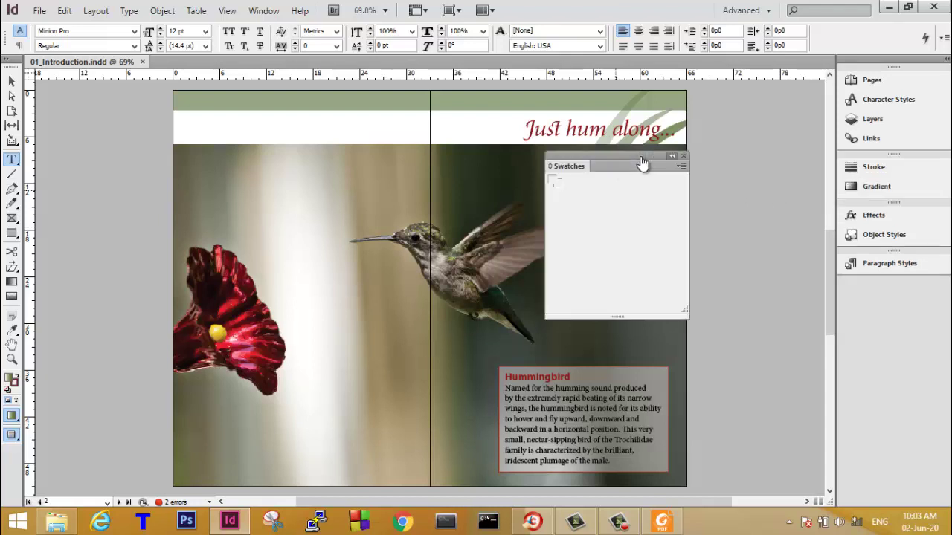
pyautogui.click(681, 167)
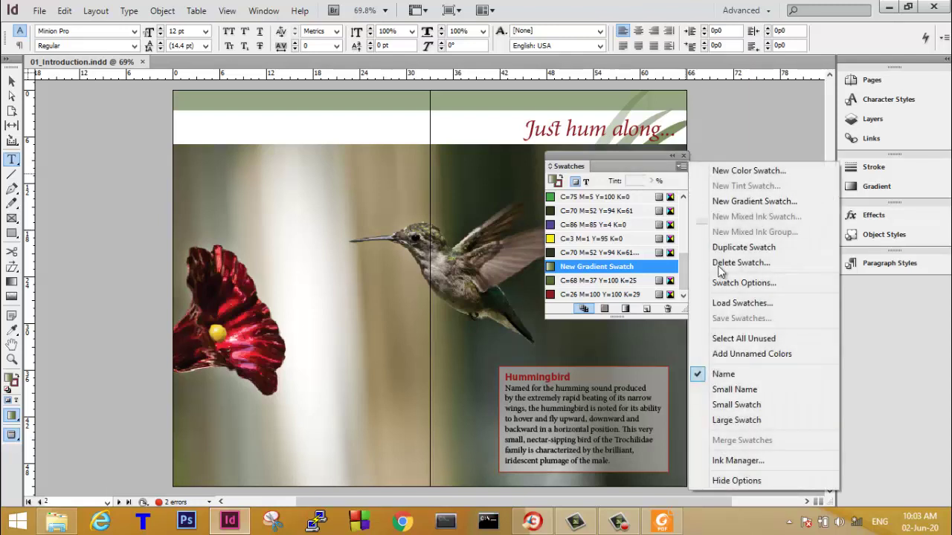
pyautogui.click(746, 420)
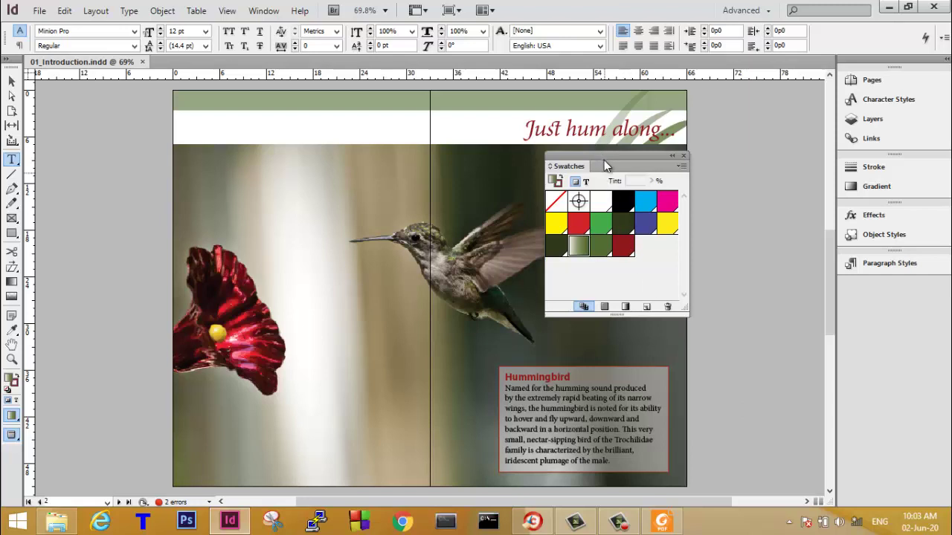
pyautogui.moveTo(609, 157); pyautogui.dragTo(740, 111)
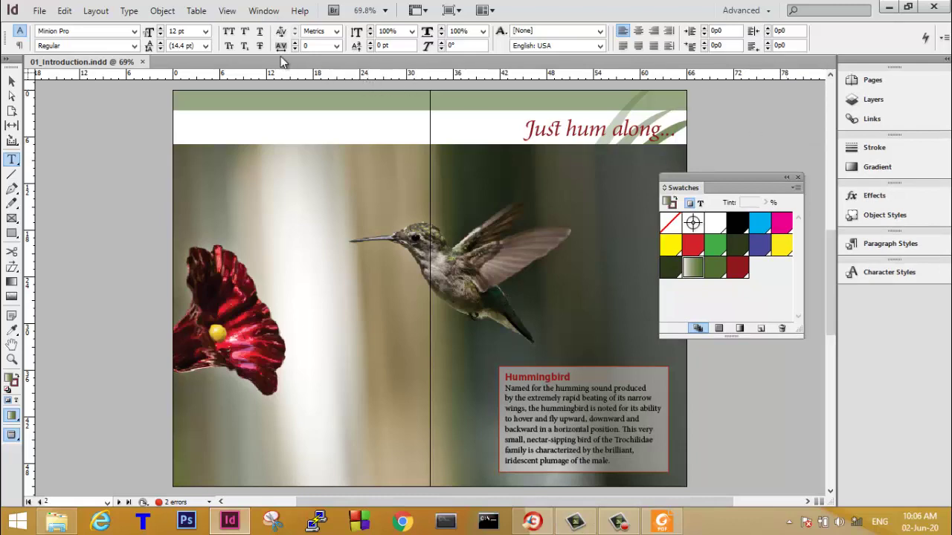
# Save the current panel layout as a new workspace named Swatches and Styles, capturing panel locations and menu customization.
pyautogui.click(262, 12)
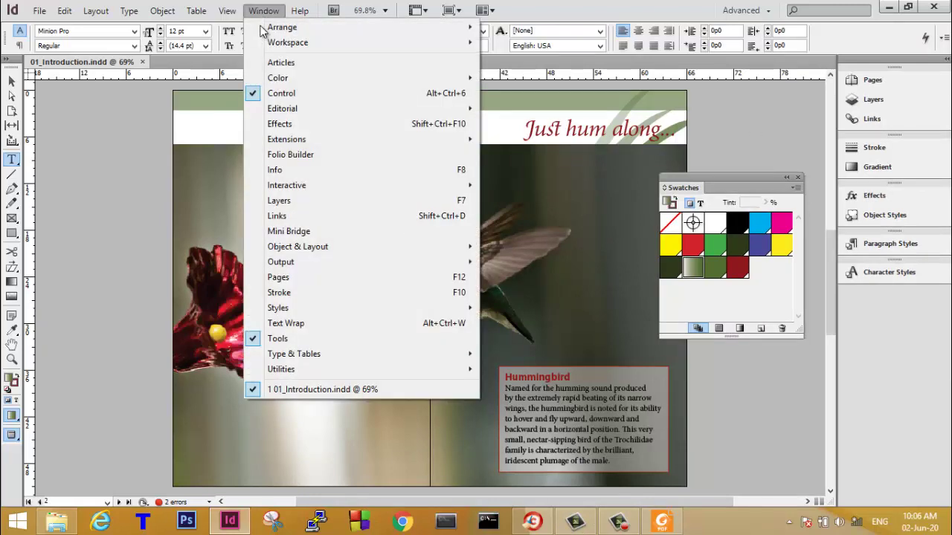
pyautogui.moveTo(281, 43)
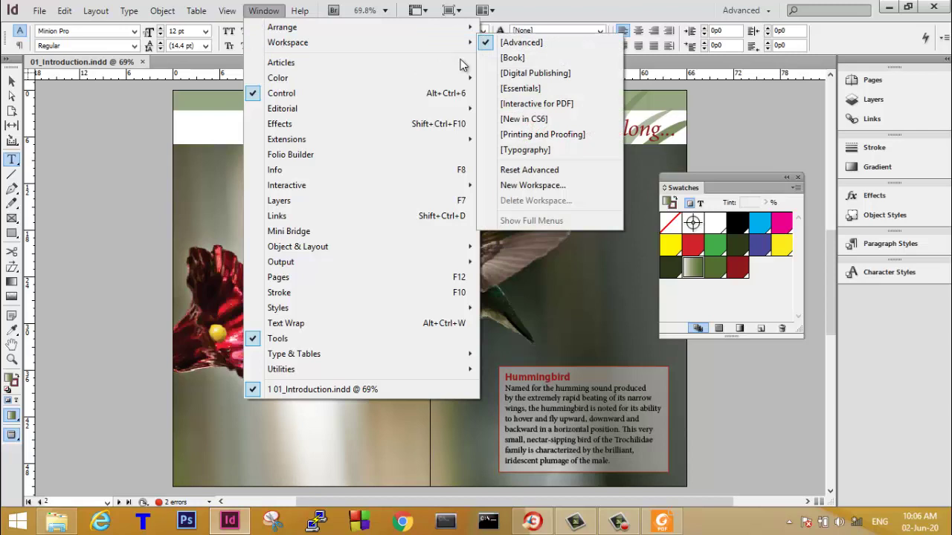
pyautogui.click(556, 186)
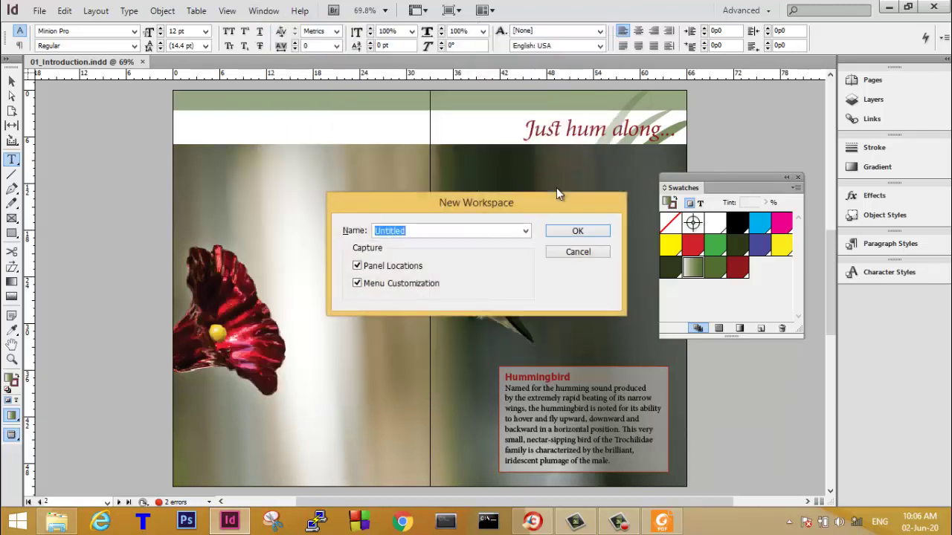
pyautogui.write('Swa')
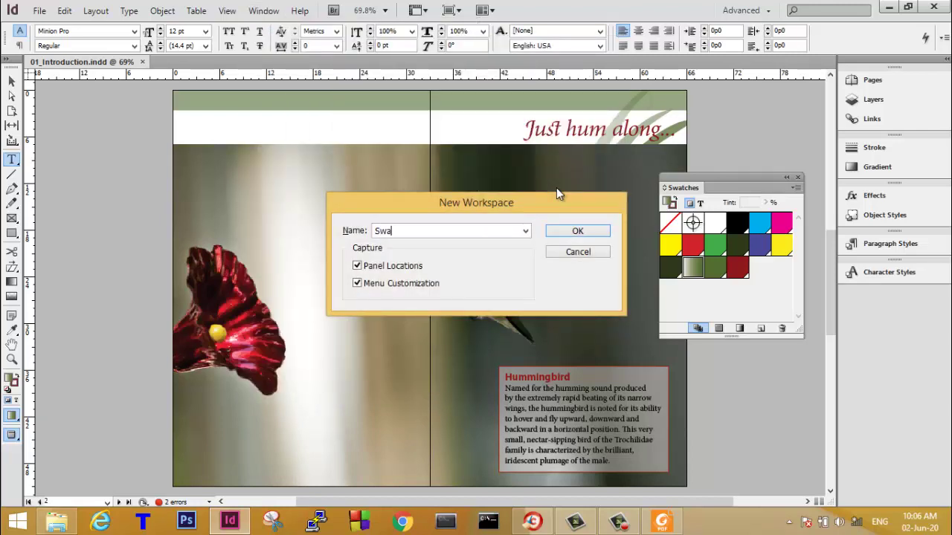
pyautogui.write('thc')
pyautogui.write('es and S')
pyautogui.write('tyles')
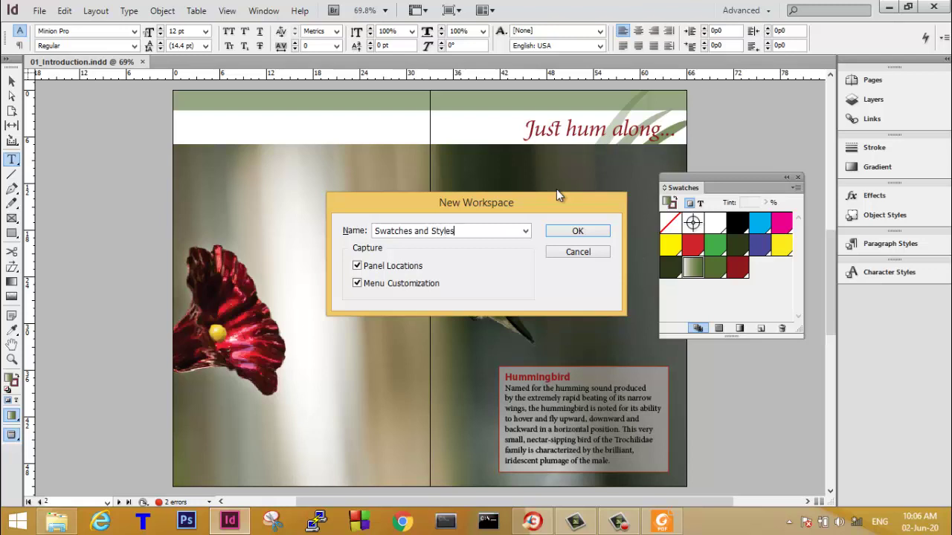
pyautogui.click(595, 233)
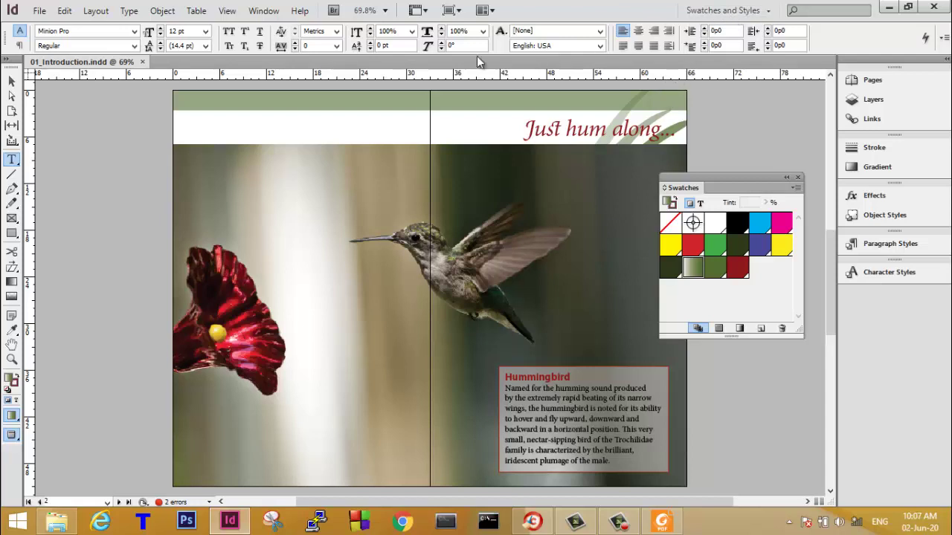
# Switch to the Advanced workspace and reset it to its default panel arrangement.
pyautogui.click(264, 11)
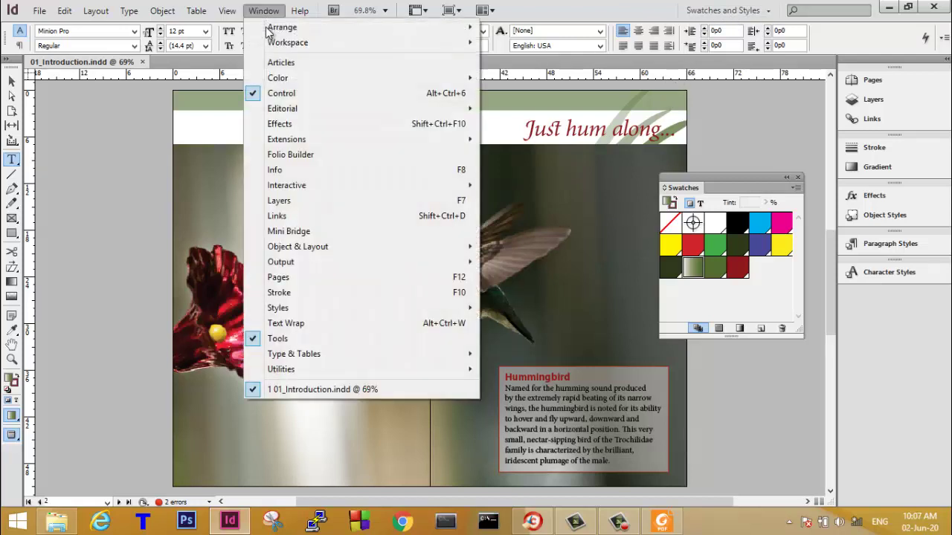
pyautogui.moveTo(272, 44)
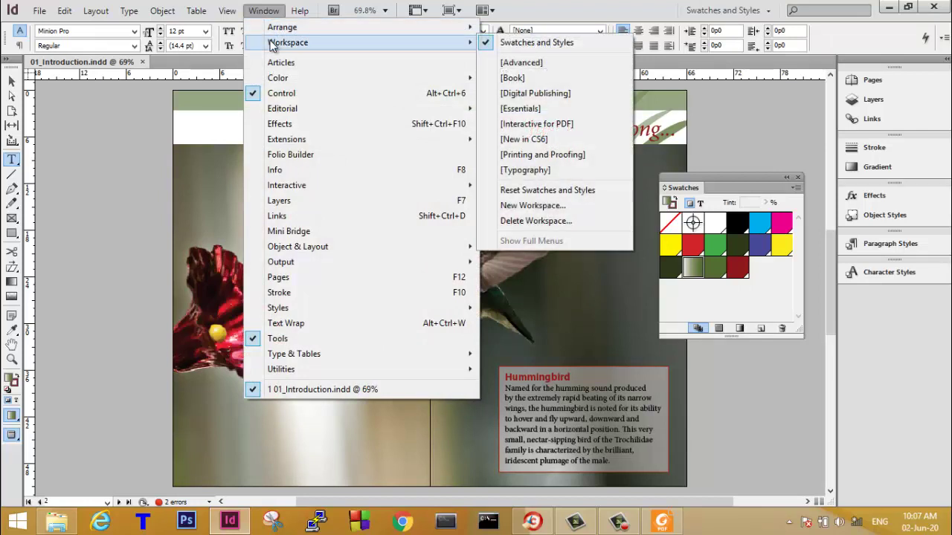
pyautogui.click(536, 63)
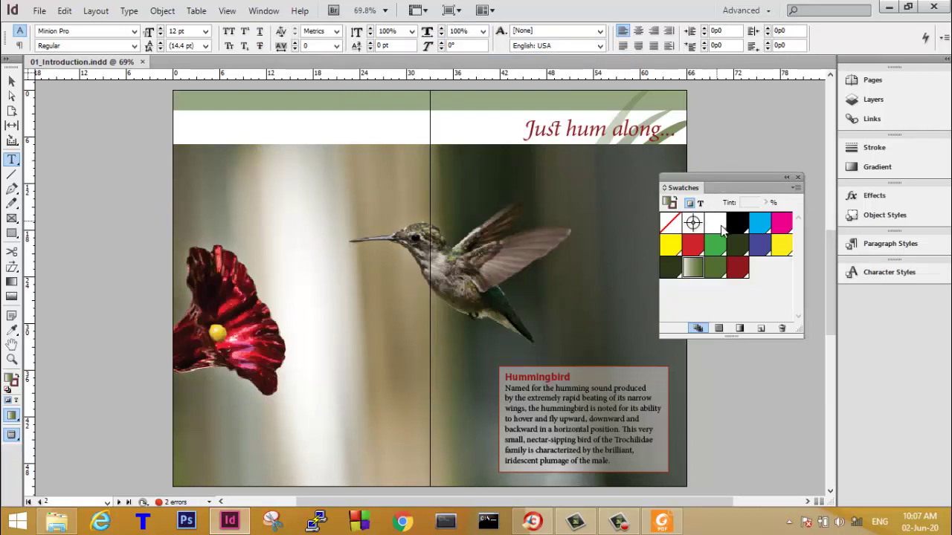
pyautogui.click(264, 12)
pyautogui.moveTo(270, 43)
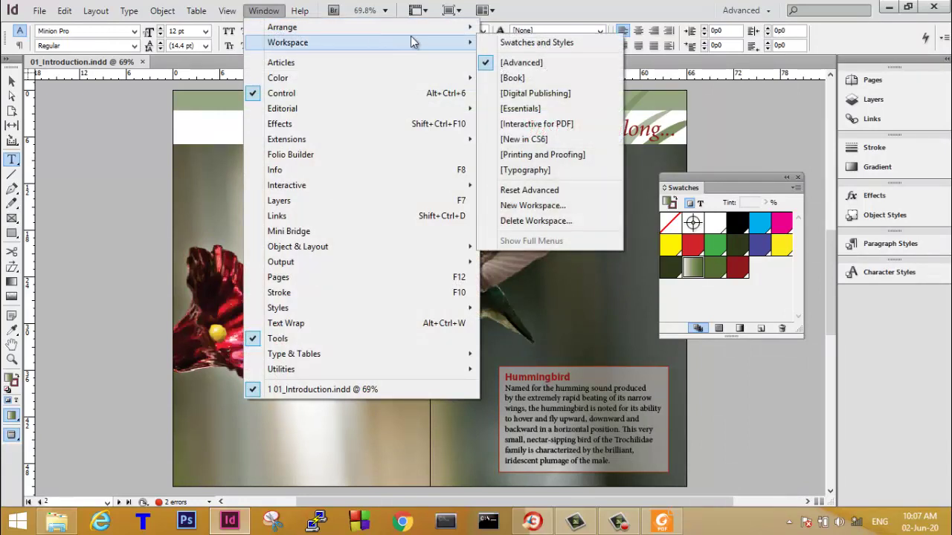
pyautogui.click(551, 192)
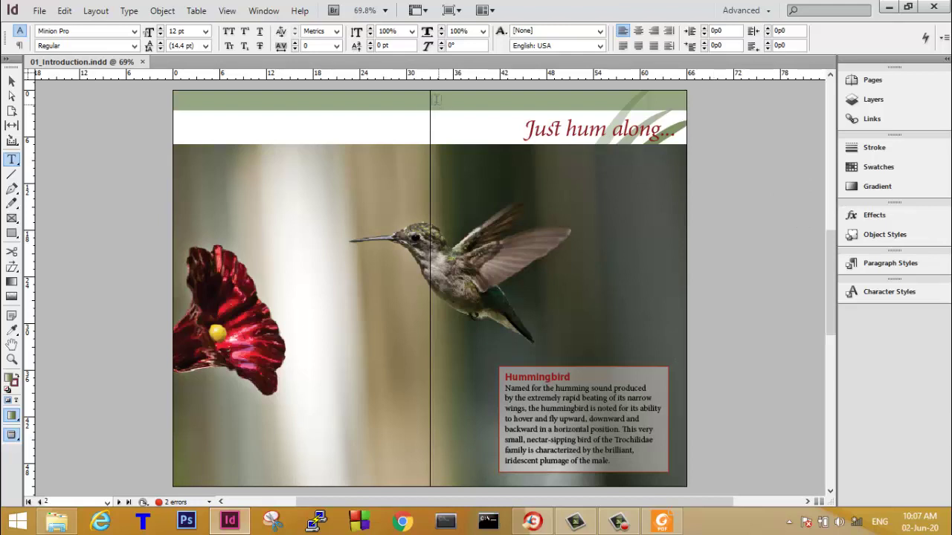
# Magnify the document to 4000% and reduce it to 5% using the preset zoom levels.
pyautogui.click(386, 10)
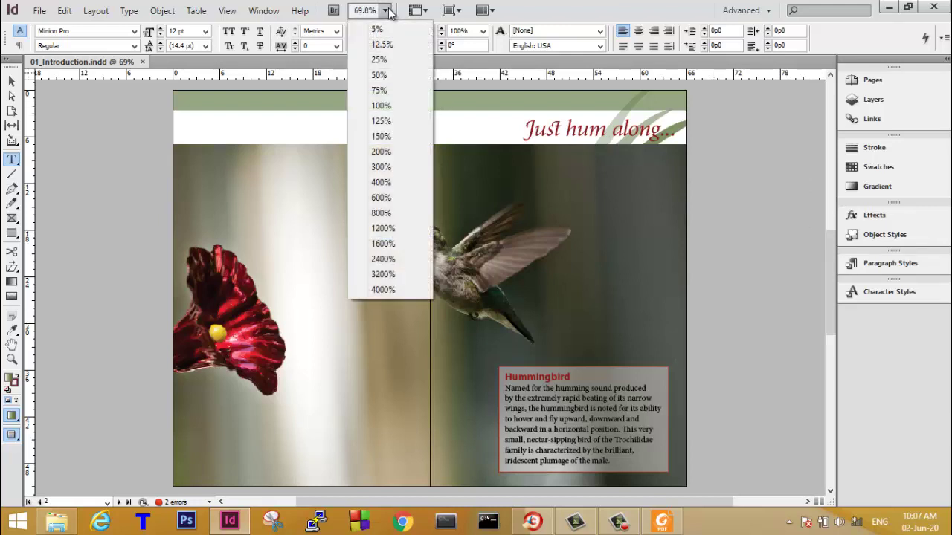
pyautogui.click(403, 289)
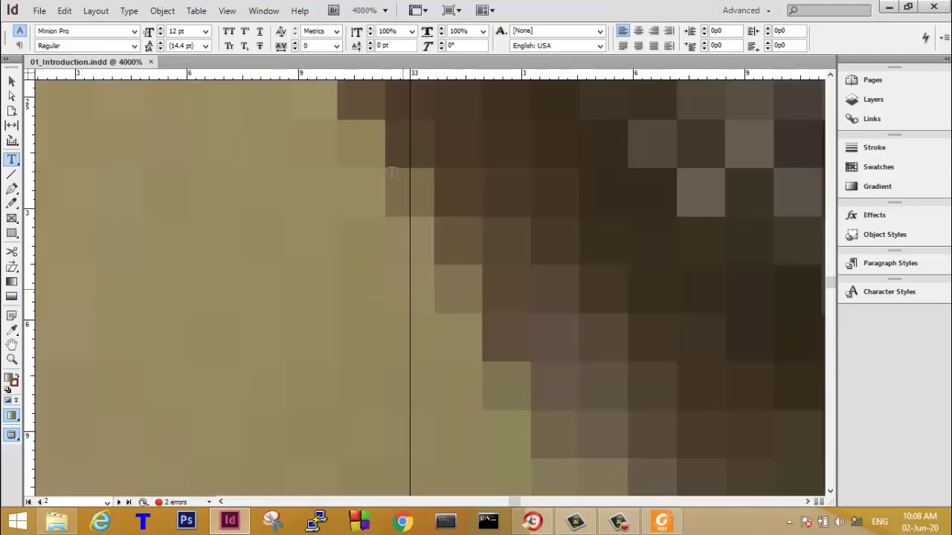
pyautogui.click(385, 10)
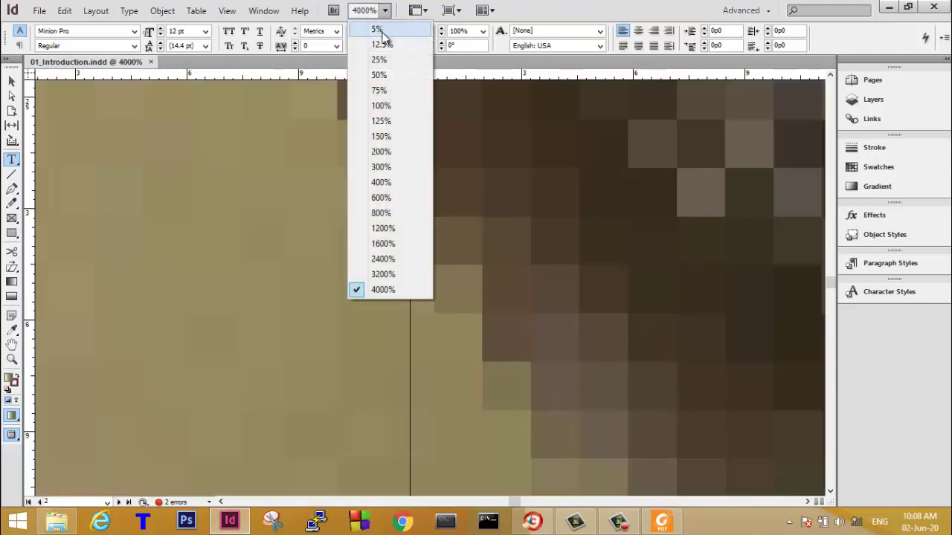
pyautogui.click(381, 29)
pyautogui.click(386, 10)
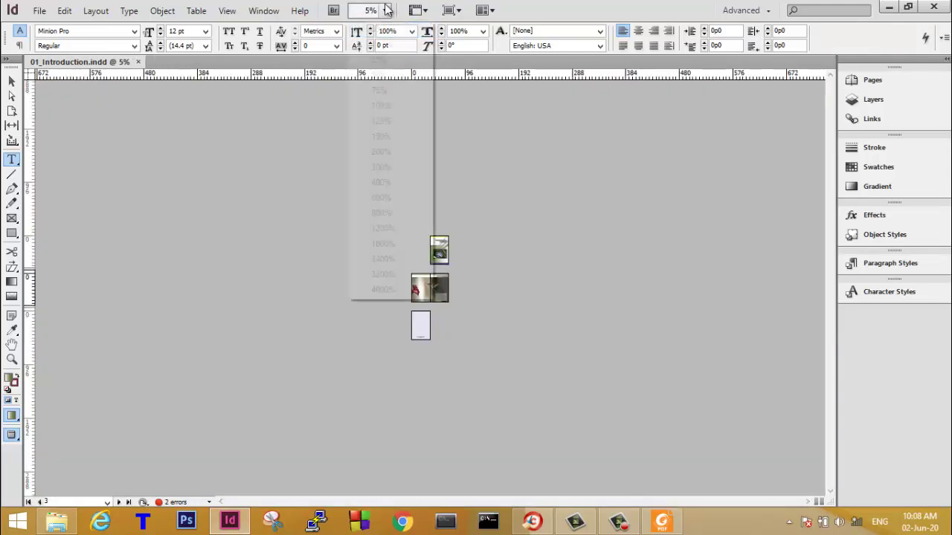
pyautogui.click(386, 9)
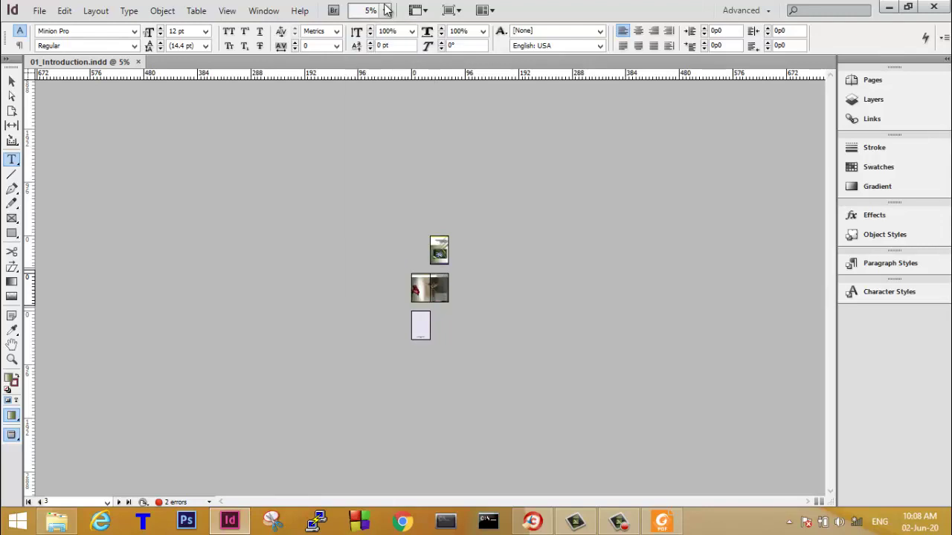
# Fit the current page in the window, then fit the whole hummingbird spread in the window.
pyautogui.click(226, 11)
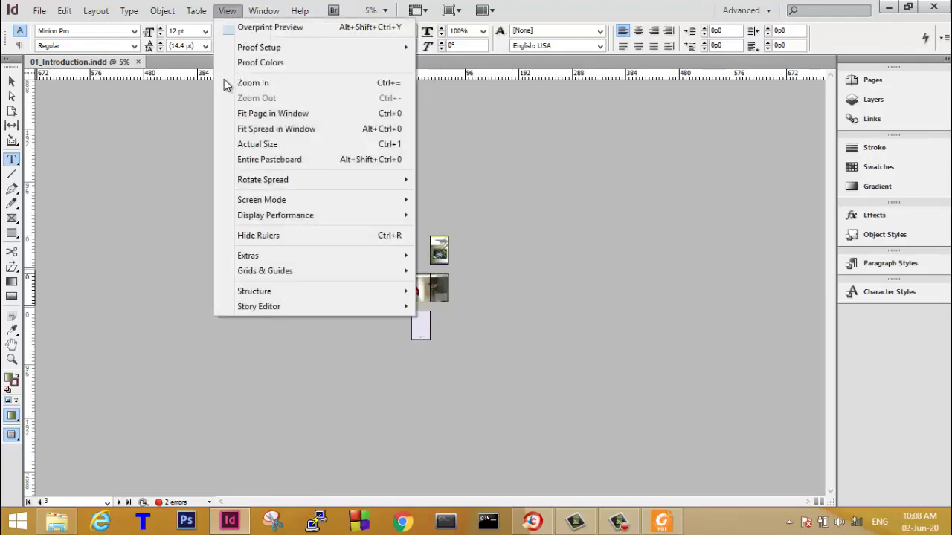
pyautogui.click(259, 115)
pyautogui.click(227, 11)
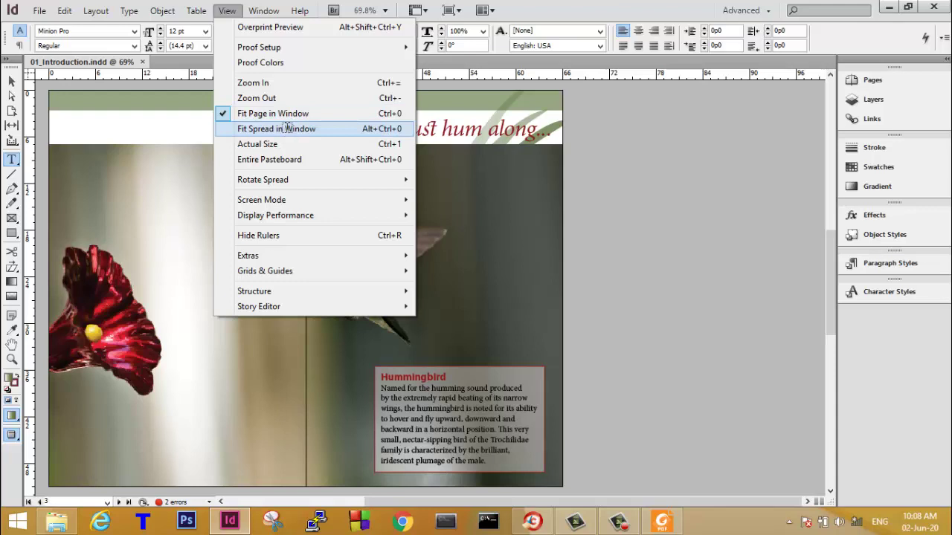
pyautogui.click(287, 128)
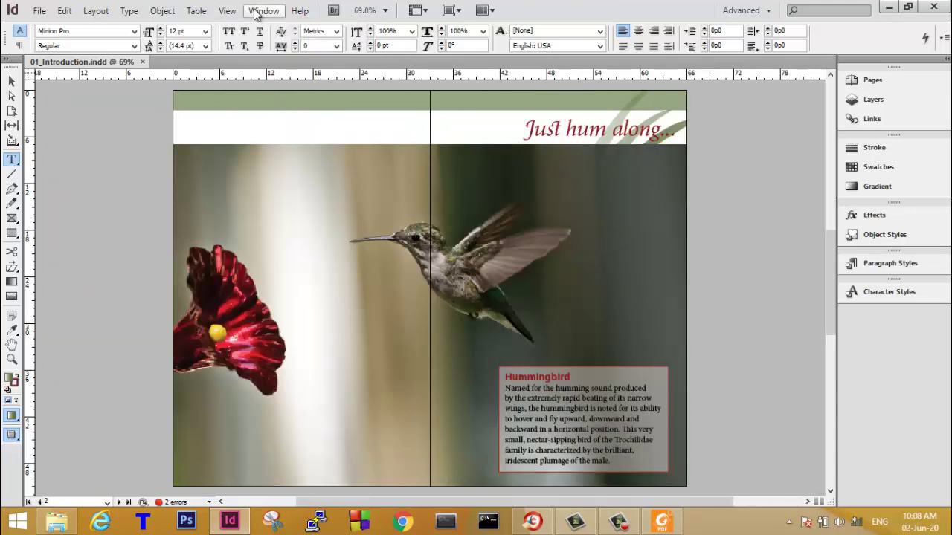
# Zoom in two preset levels on the hummingbird spread, reaching 100% magnification.
pyautogui.click(227, 11)
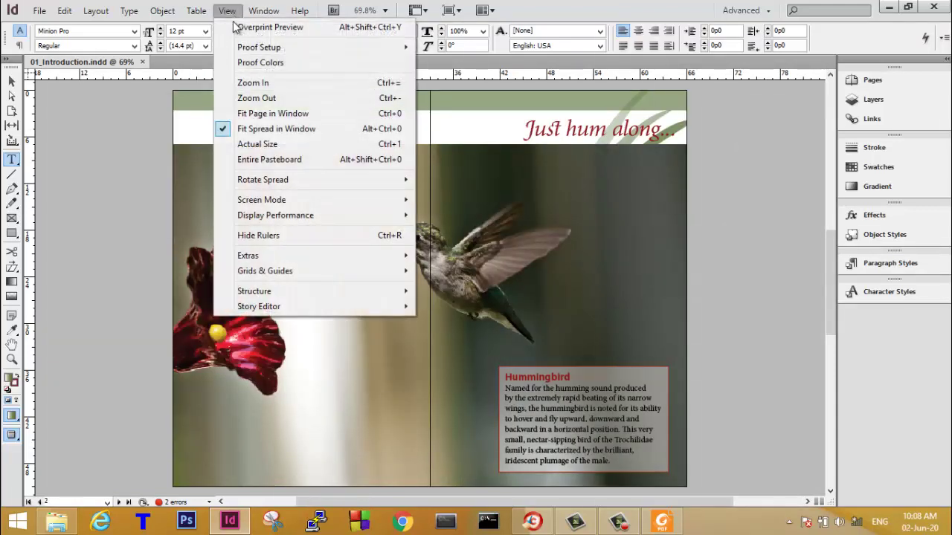
pyautogui.click(272, 88)
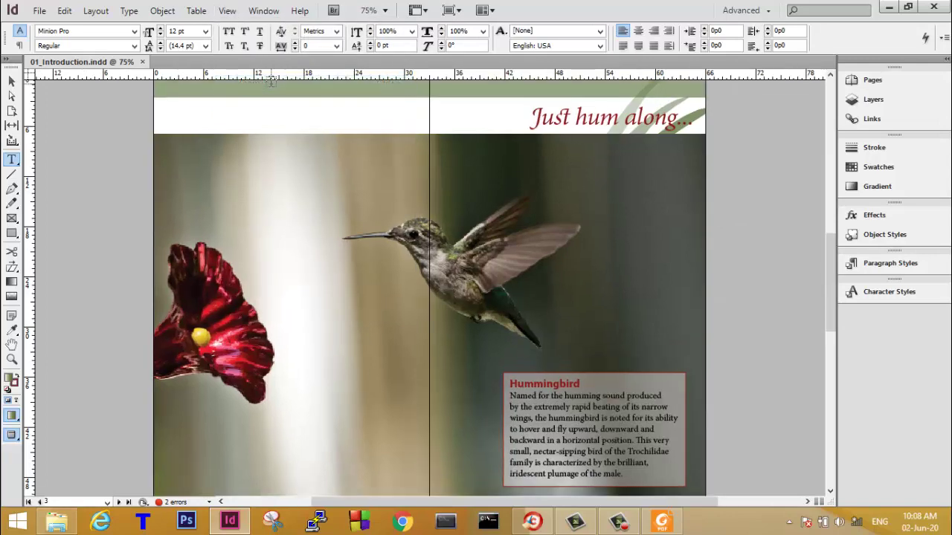
pyautogui.click(227, 10)
pyautogui.click(250, 87)
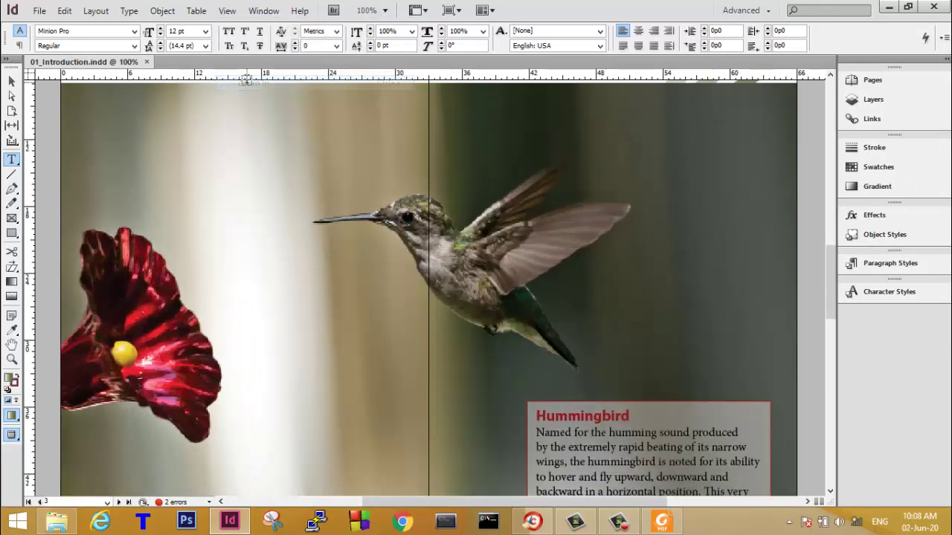
# Zoom out two preset levels to 50%, then fit the hummingbird spread in the window again.
pyautogui.click(227, 10)
pyautogui.click(255, 98)
pyautogui.click(226, 10)
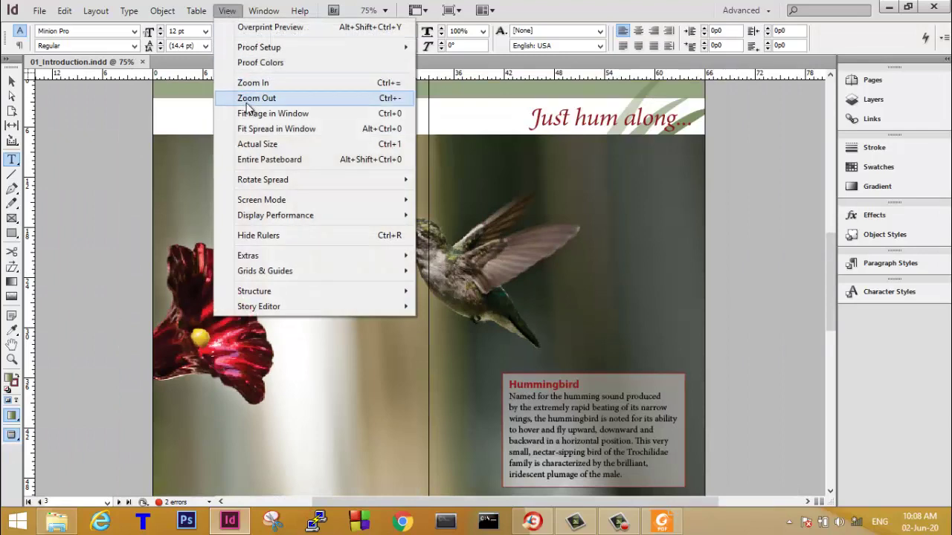
pyautogui.click(248, 97)
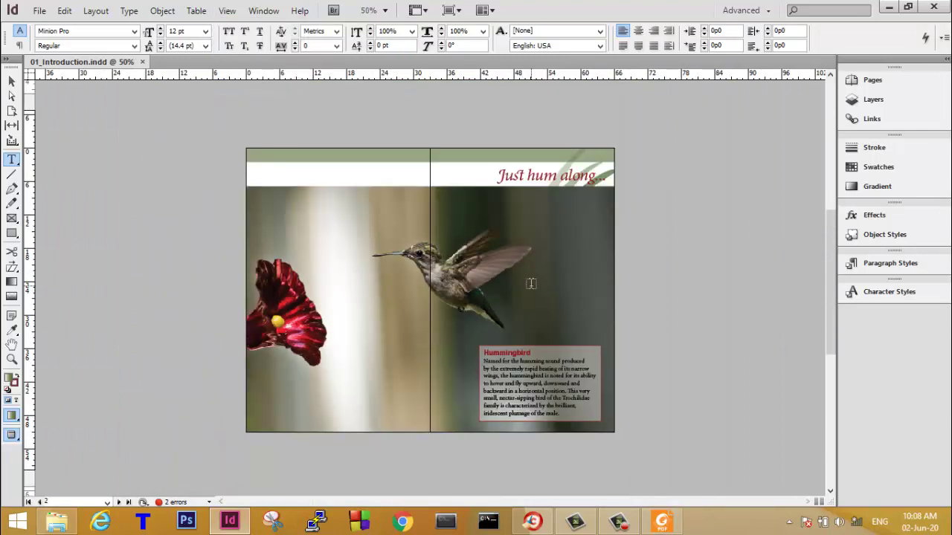
pyautogui.click(226, 11)
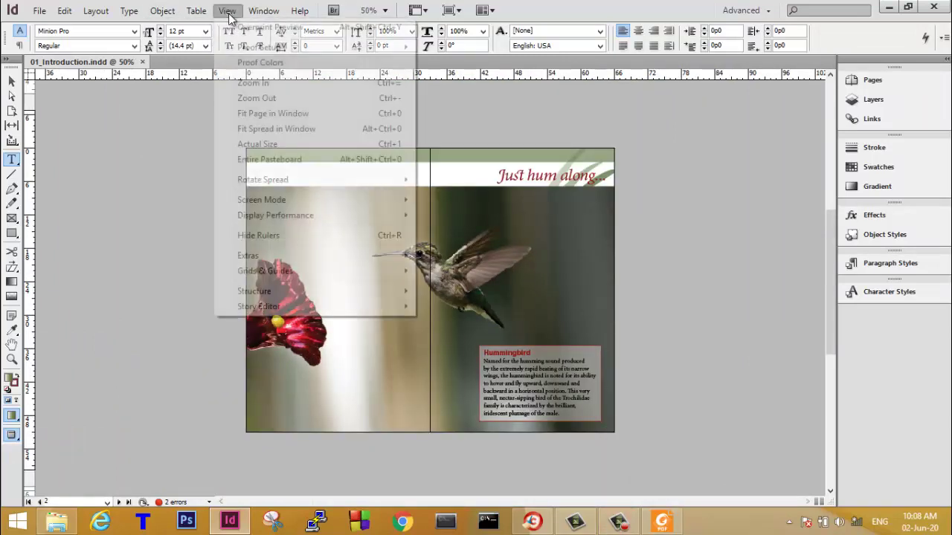
pyautogui.click(271, 131)
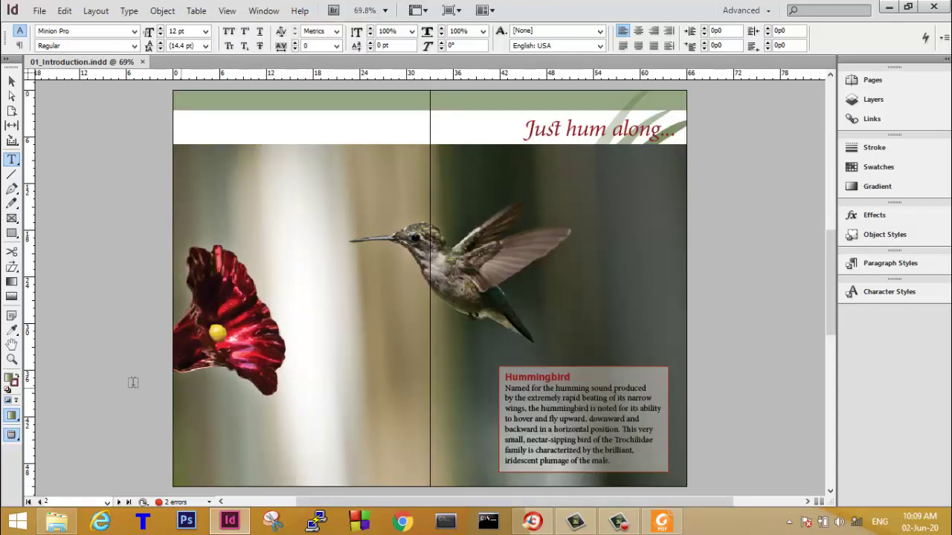
# Magnify the Hummingbird text frame in increments up to 150% with the Zoom tool.
pyautogui.click(12, 361)
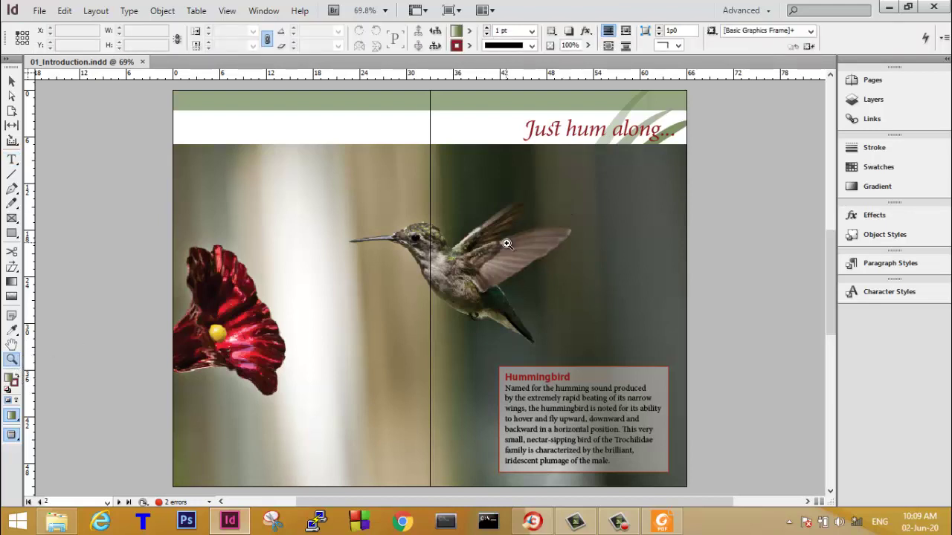
pyautogui.click(563, 430)
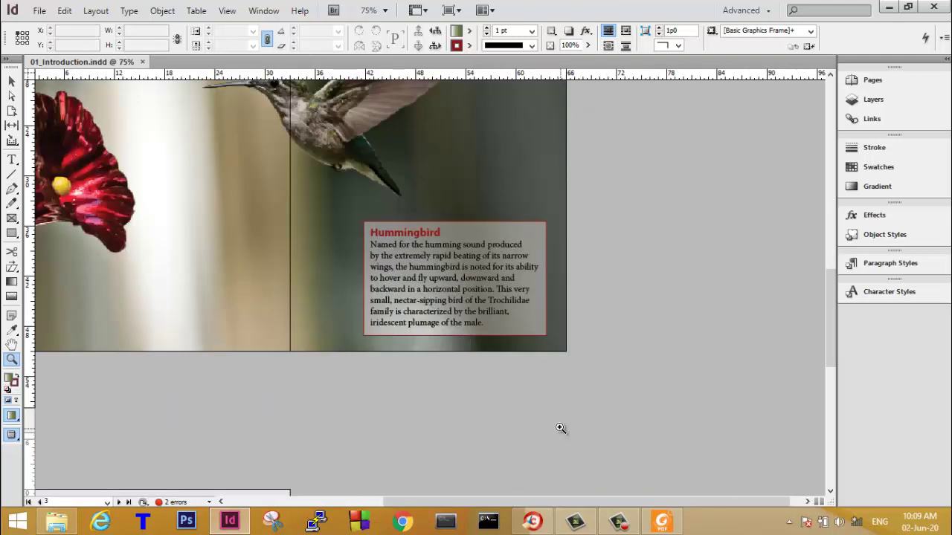
pyautogui.click(446, 288)
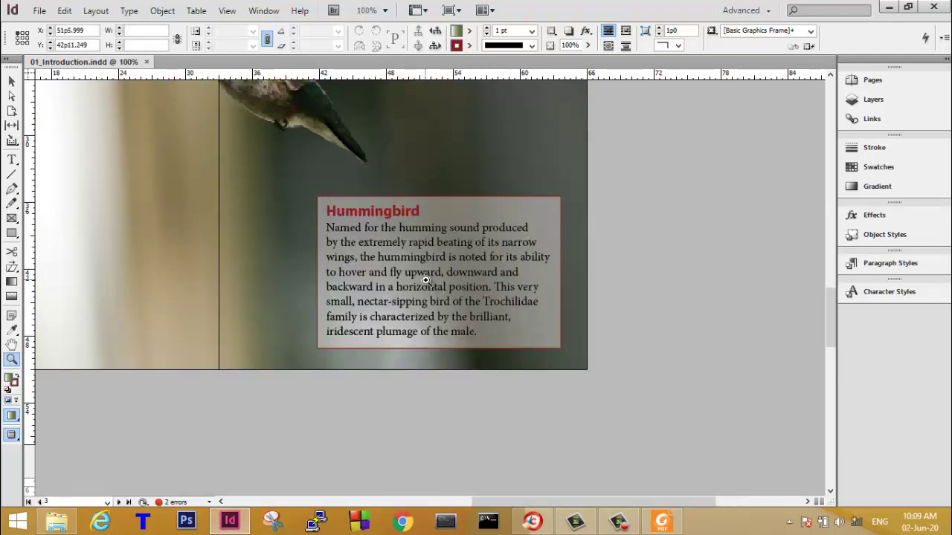
pyautogui.click(437, 280)
pyautogui.click(426, 280)
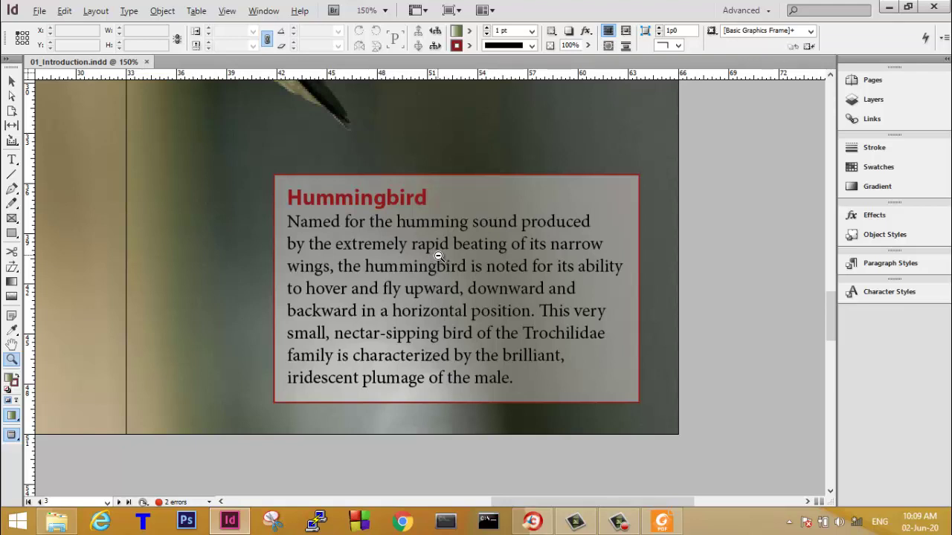
# Reduce the magnification to 75% with the Zoom tool, then marquee-zoom around the Hummingbird text frame to fill the window.
pyautogui.keyDown('alt'); pyautogui.click(439, 255); pyautogui.keyUp('alt')
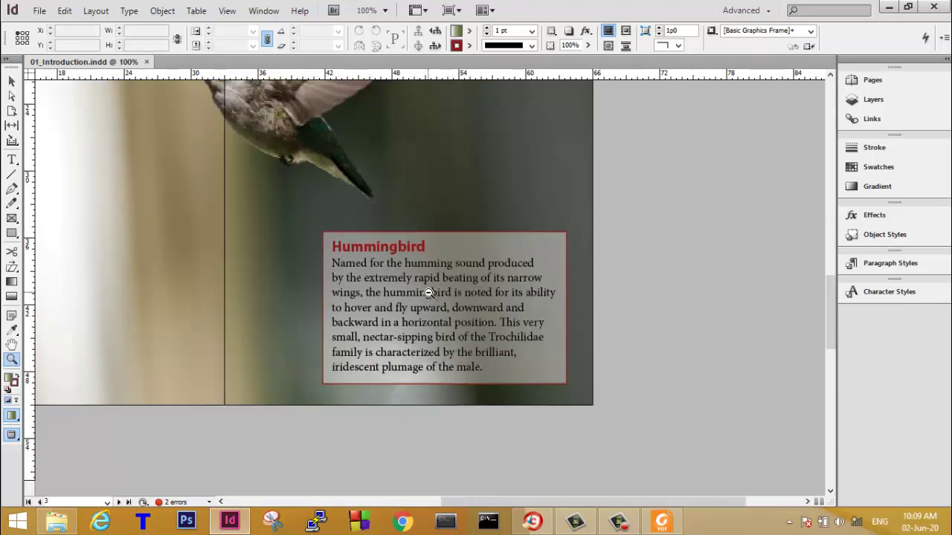
pyautogui.keyDown('alt'); pyautogui.click(428, 293); pyautogui.keyUp('alt')
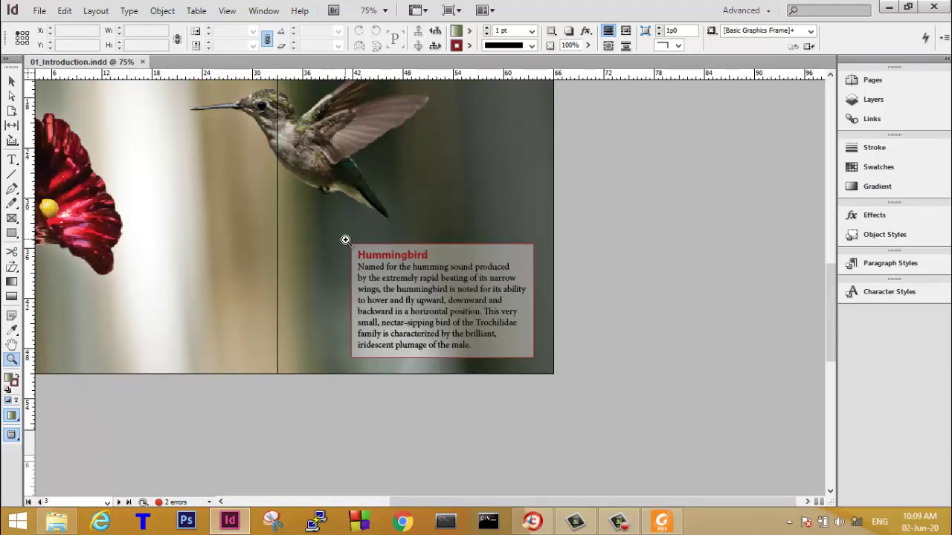
pyautogui.moveTo(346, 240); pyautogui.dragTo(541, 363)
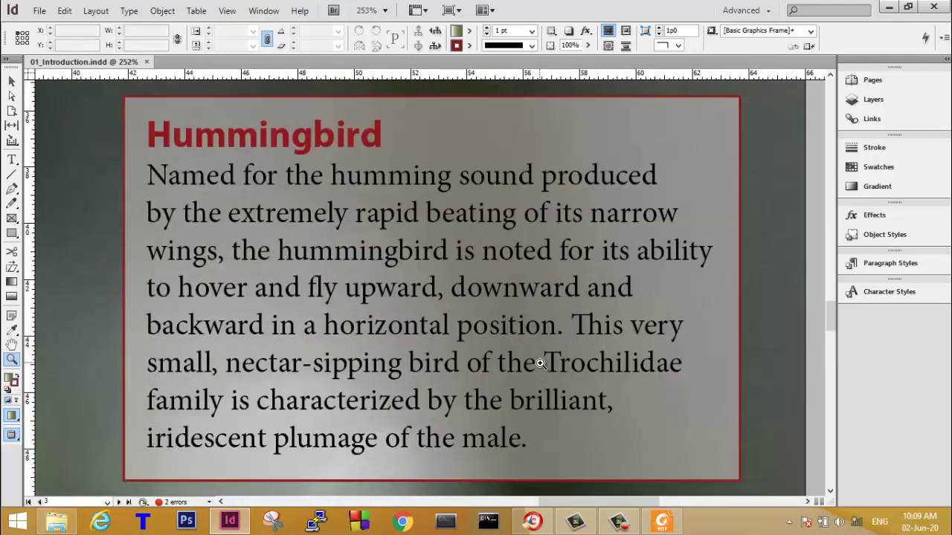
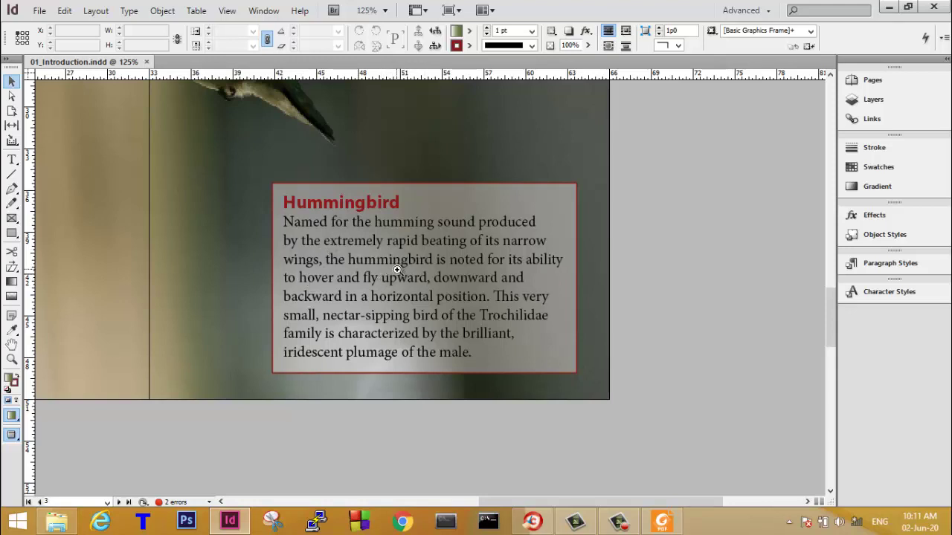
# Go to page 1 using the Pages panel and fit its spread in the window.
pyautogui.click(885, 81)
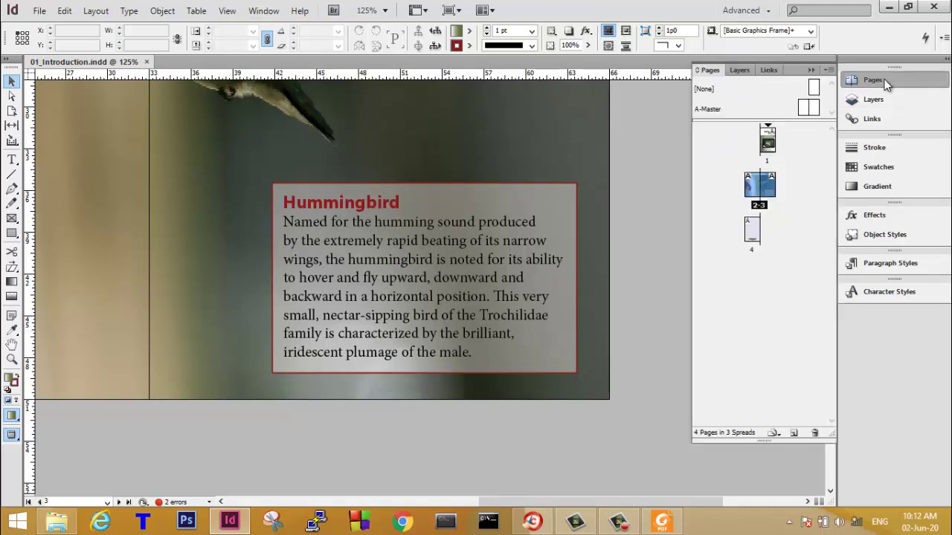
pyautogui.click(767, 160)
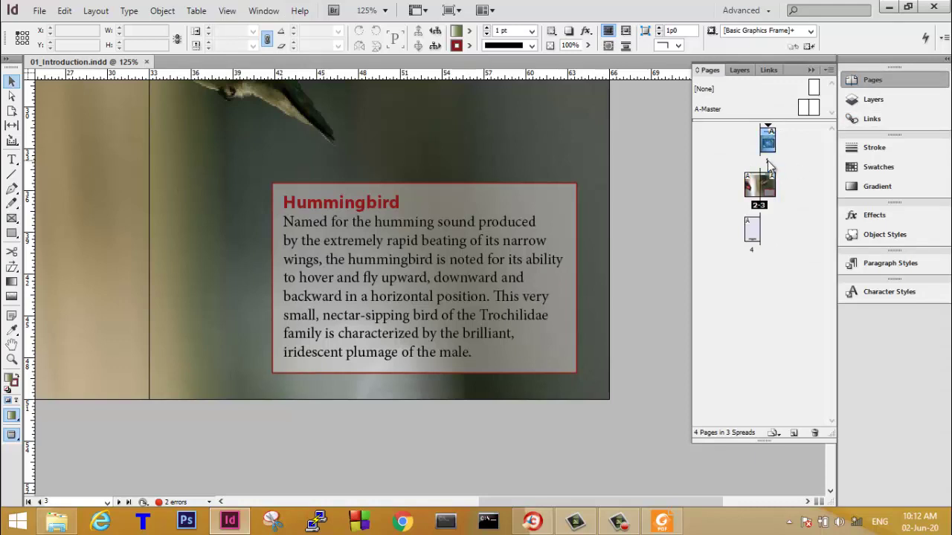
pyautogui.doubleClick(768, 162)
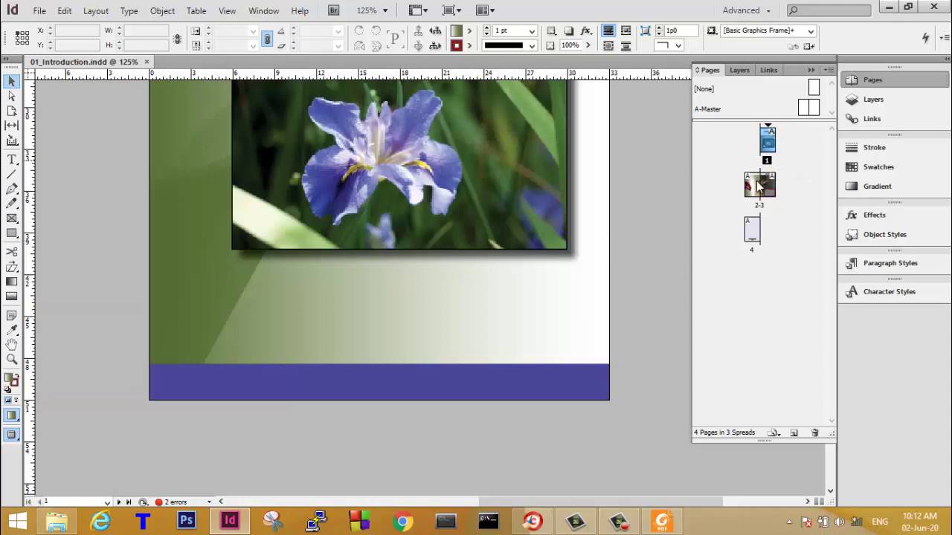
pyautogui.click(225, 10)
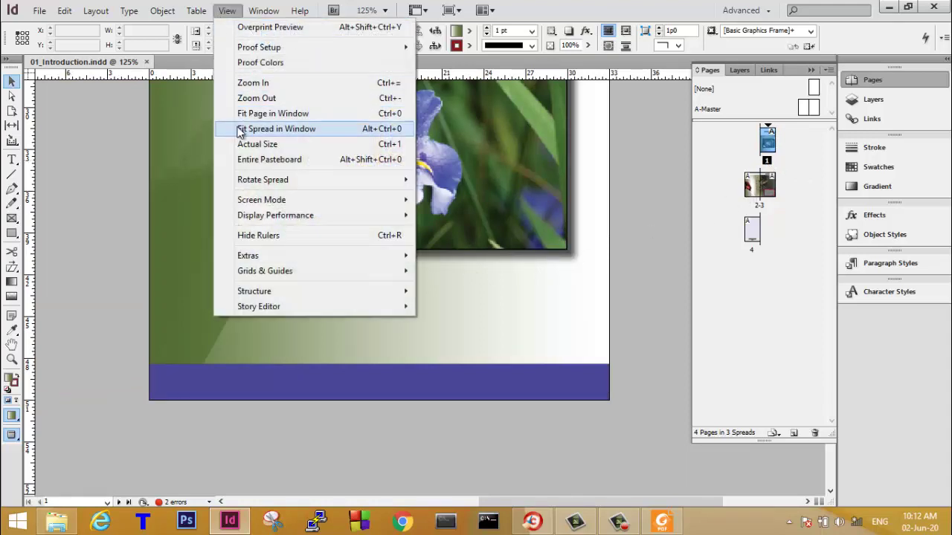
pyautogui.click(239, 129)
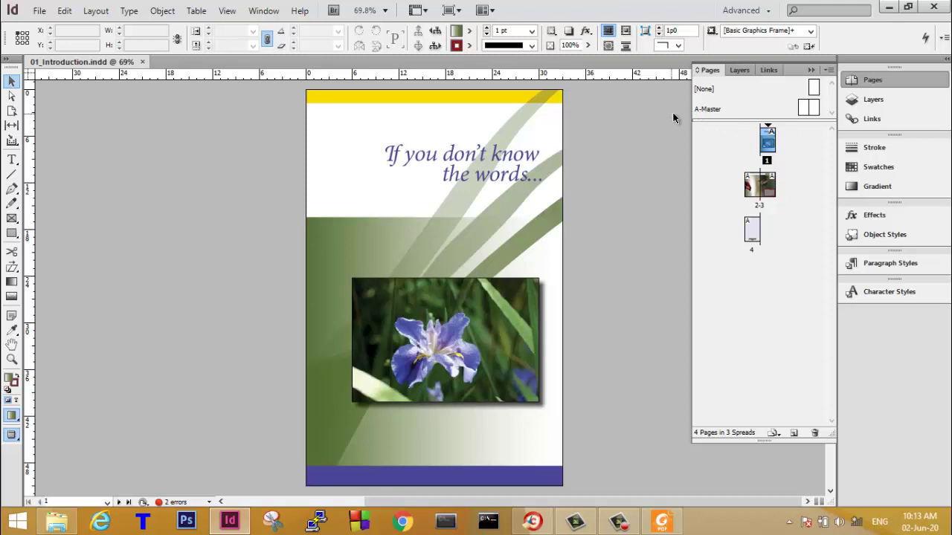
# Display the A-Master spread, then jump to page 2 from the document's page list.
pyautogui.doubleClick(708, 113)
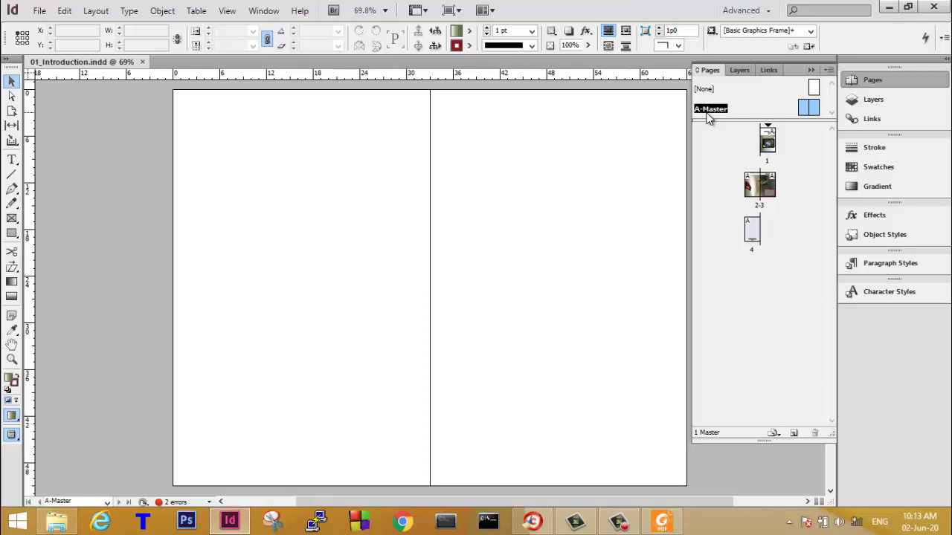
pyautogui.click(107, 503)
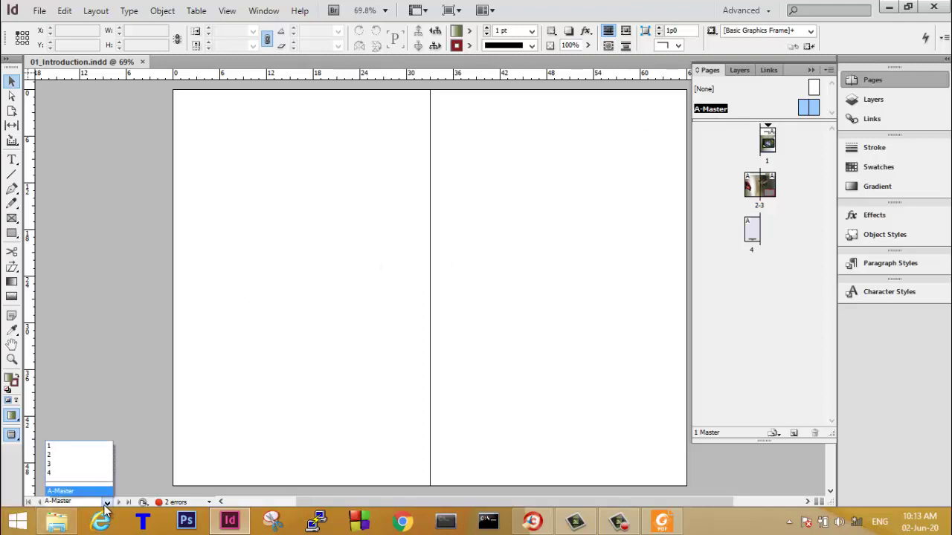
pyautogui.click(73, 456)
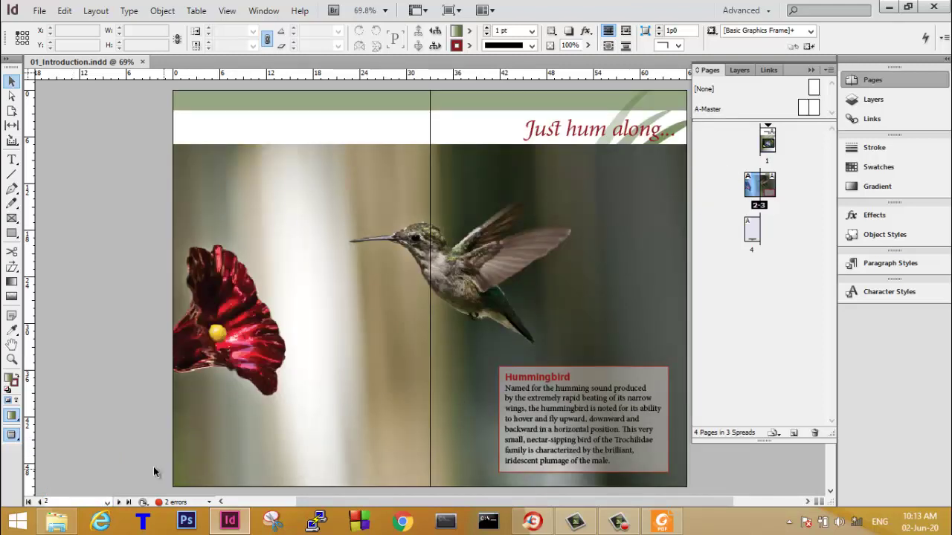
# Move forward to page 4, then go back spread by spread to page 1.
pyautogui.click(118, 504)
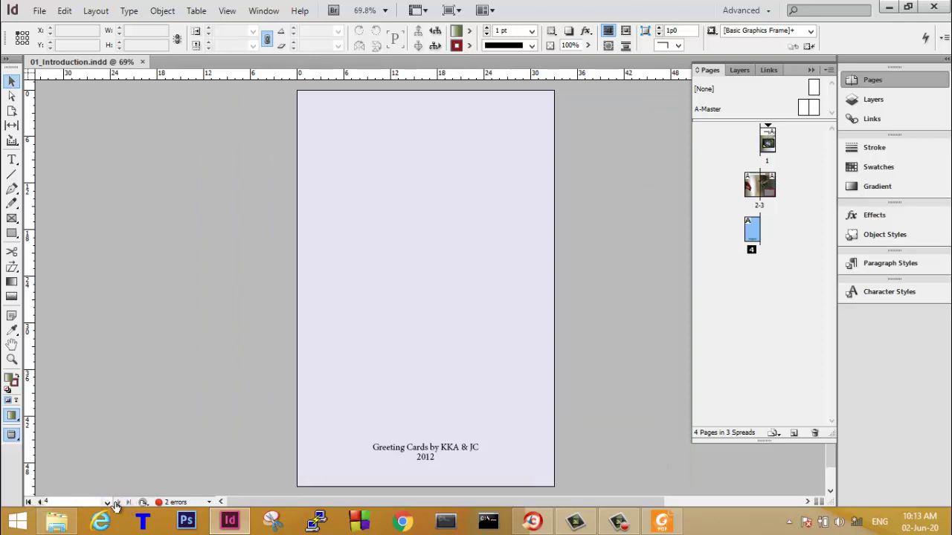
pyautogui.click(39, 503)
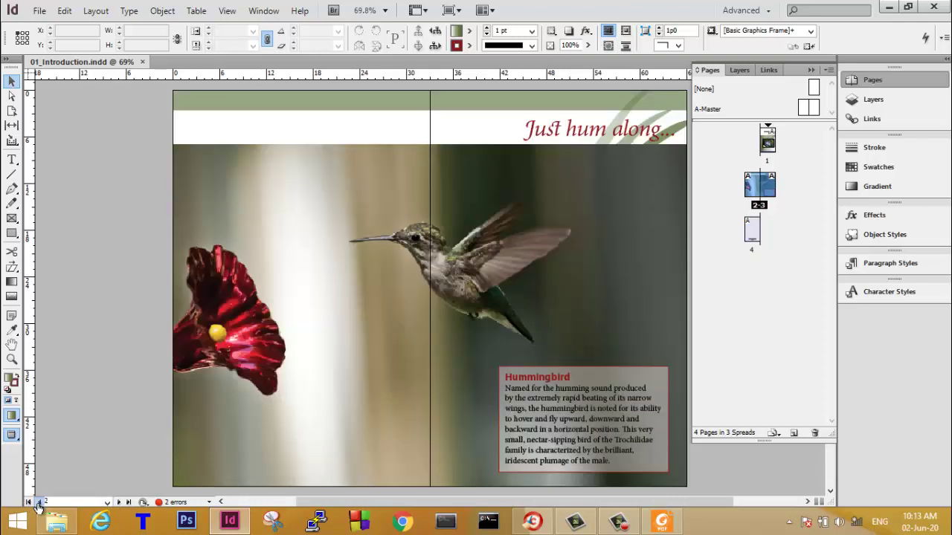
pyautogui.click(39, 503)
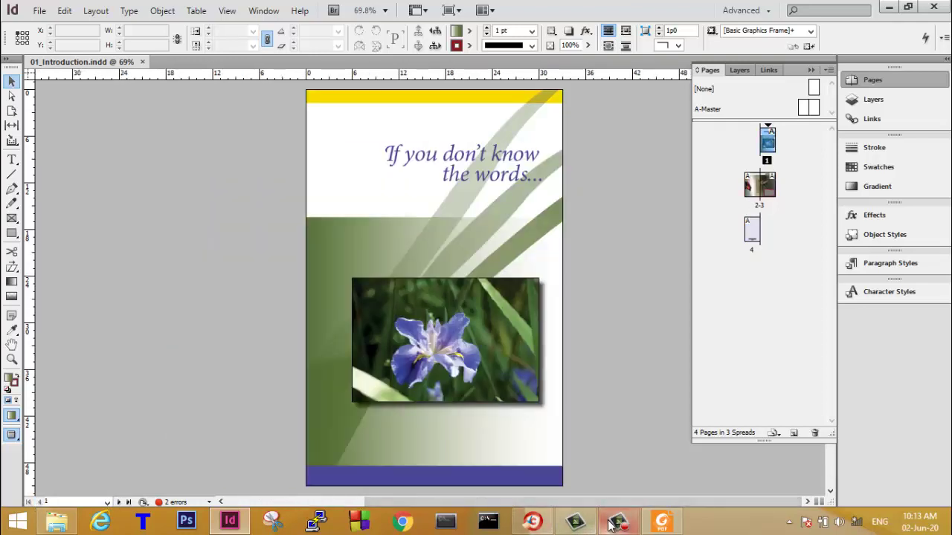
# Activate the Hand tool and move the view of page 1 up and down within the window.
pyautogui.click(11, 344)
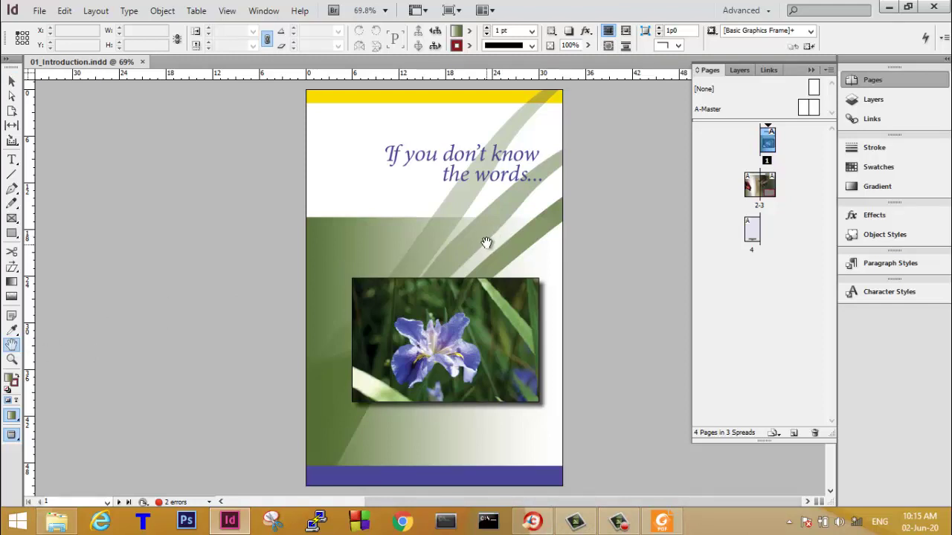
pyautogui.scroll(1, 445, 220)
pyautogui.scroll(-3, 431, 196)
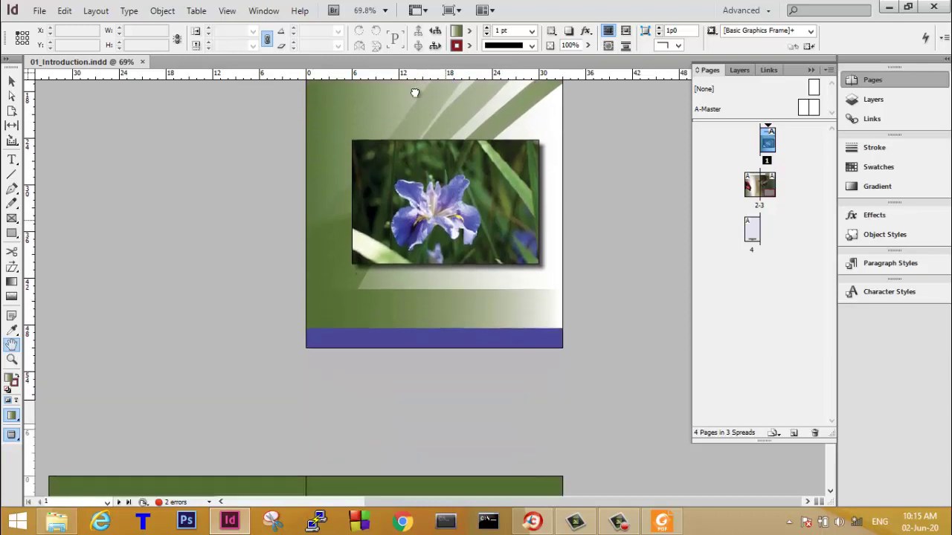
pyautogui.scroll(-1, 450, 256)
pyautogui.scroll(3, 449, 261)
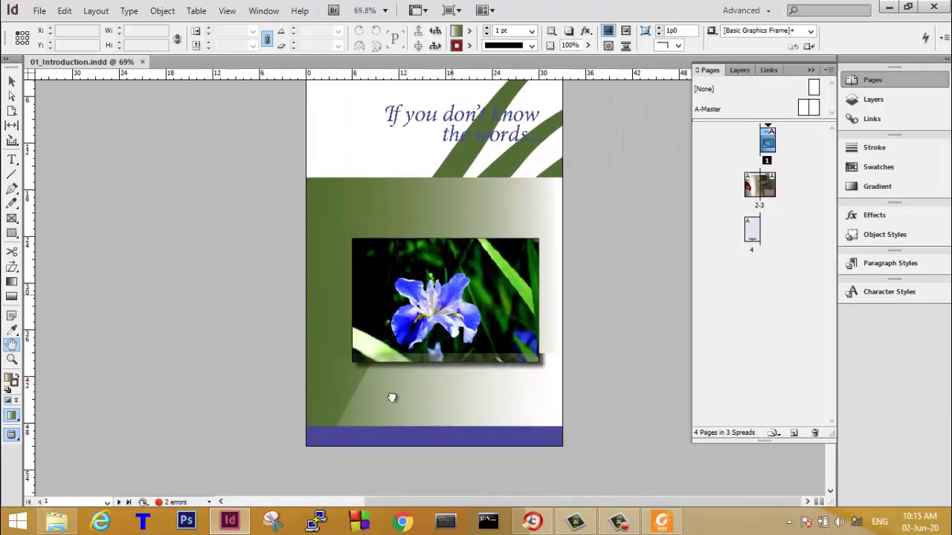
pyautogui.scroll(1, 427, 238)
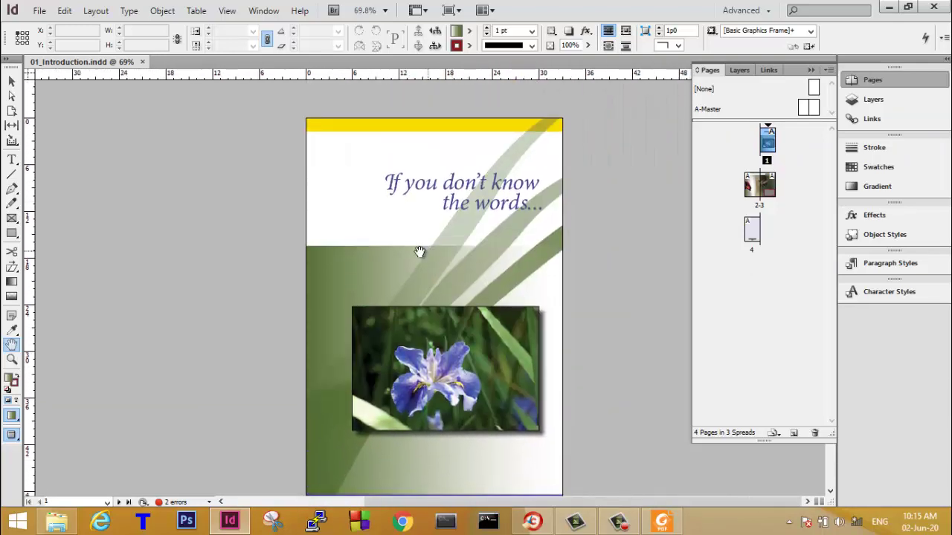
# Use the Hand tool's power zoom to move the view of page 1 to the title and magnify it to 225%.
pyautogui.keyDown('ctrl'); pyautogui.keyDown('alt'); pyautogui.click(361, 221); pyautogui.keyUp('alt'); pyautogui.keyUp('ctrl')
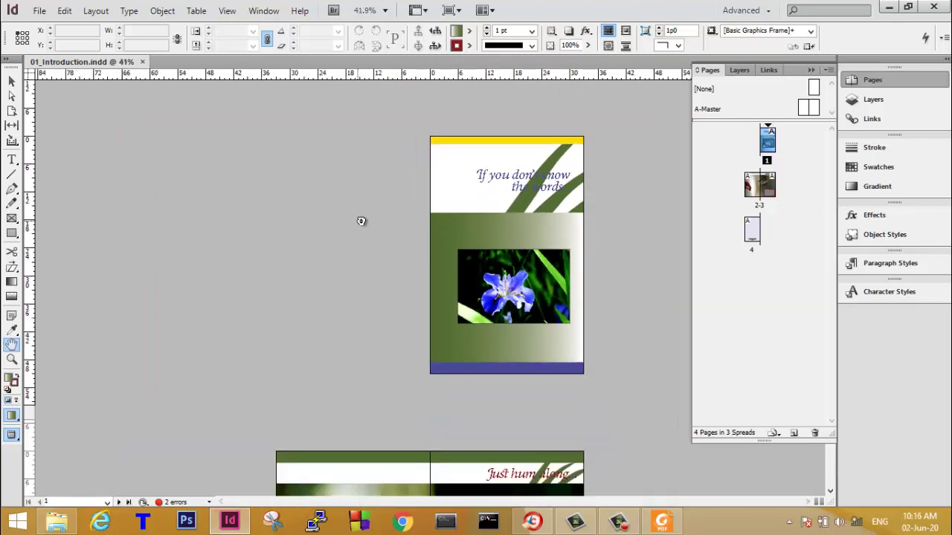
pyautogui.moveTo(399, 216); pyautogui.dragTo(388, 233)
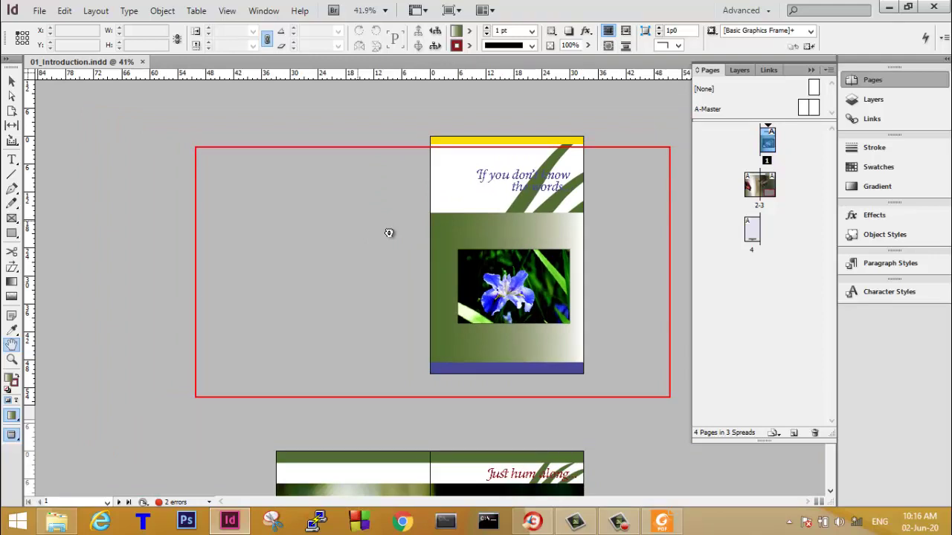
pyautogui.scroll(4, 388, 232)
pyautogui.moveTo(388, 233); pyautogui.dragTo(497, 172)
pyautogui.scroll(1, 388, 232)
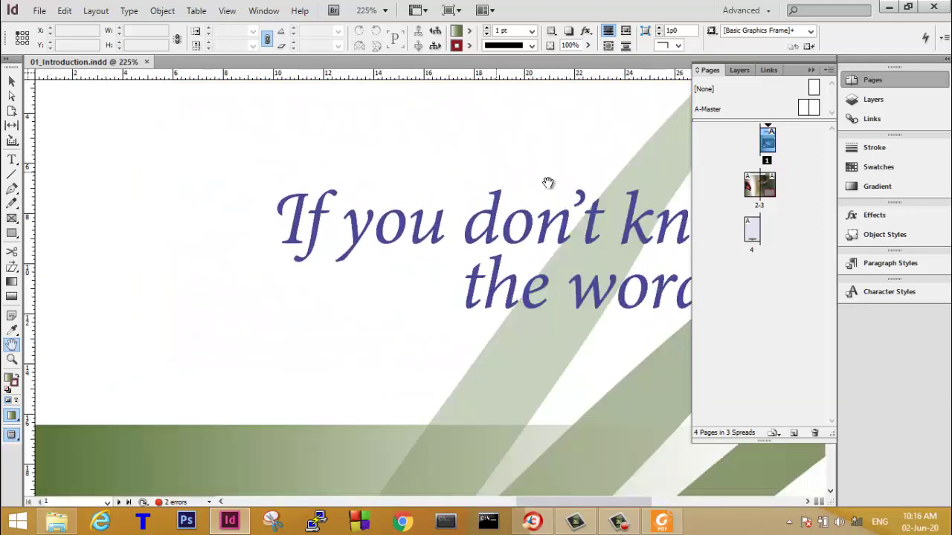
# Collapse the Pages panel and use the Hand tool's power zoom to magnify the title to 600% and return to 150%.
pyautogui.click(902, 79)
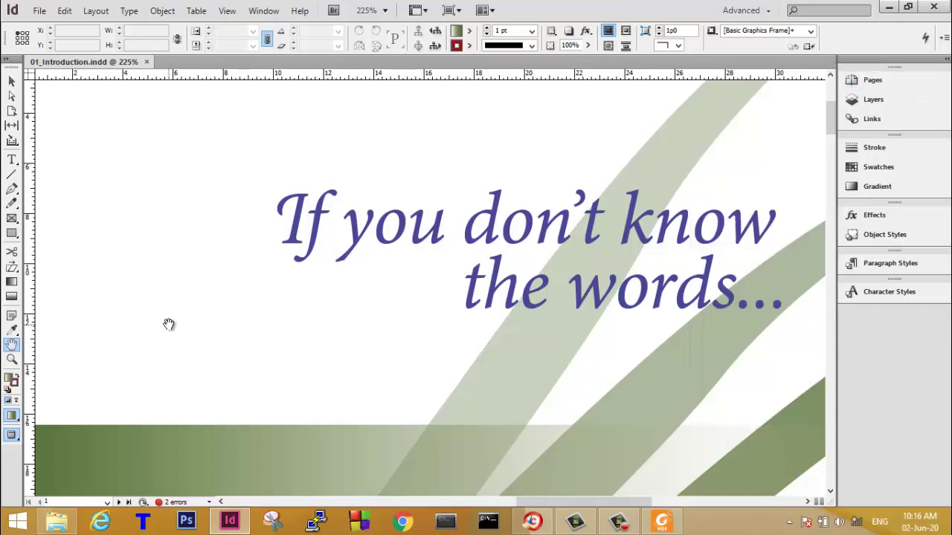
pyautogui.moveTo(363, 313); pyautogui.dragTo(454, 313)
pyautogui.scroll(3, 378, 297)
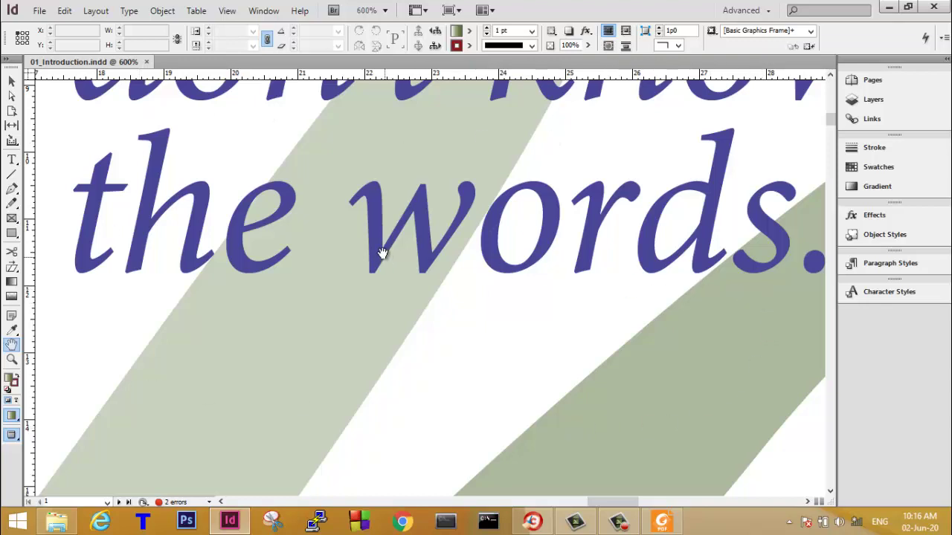
pyautogui.moveTo(367, 226); pyautogui.dragTo(260, 196)
pyautogui.scroll(-3, 362, 255)
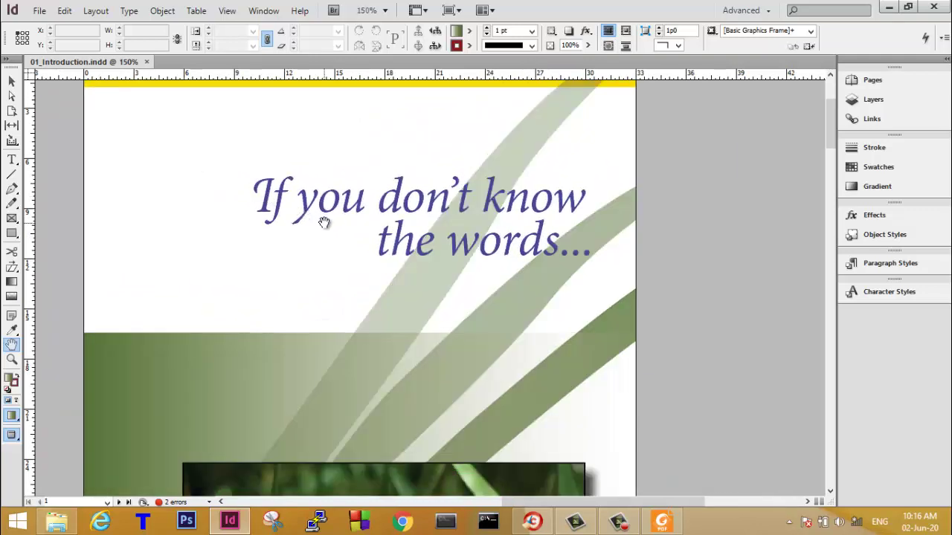
# Select the title's text frame with the Selection tool, examine its context-sensitive frame commands, and deselect it.
pyautogui.press('v')
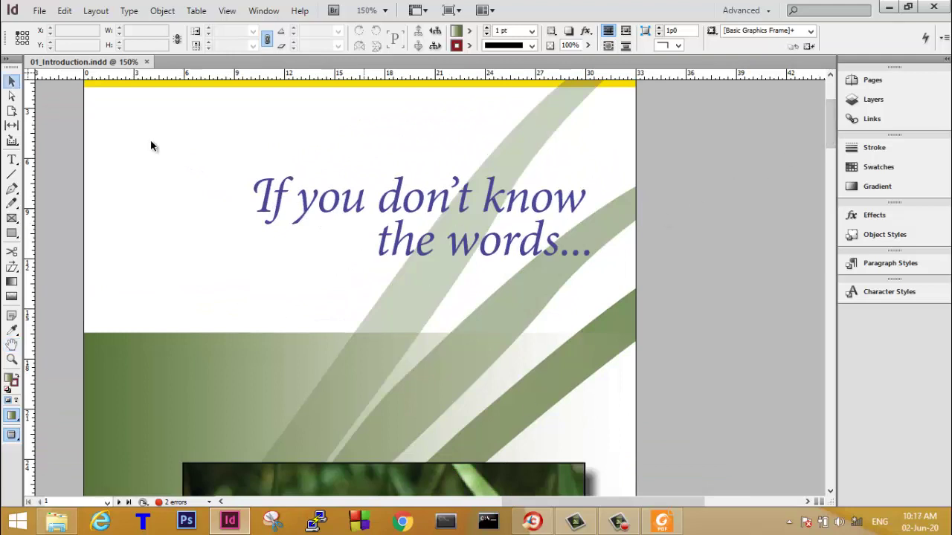
pyautogui.click(420, 199)
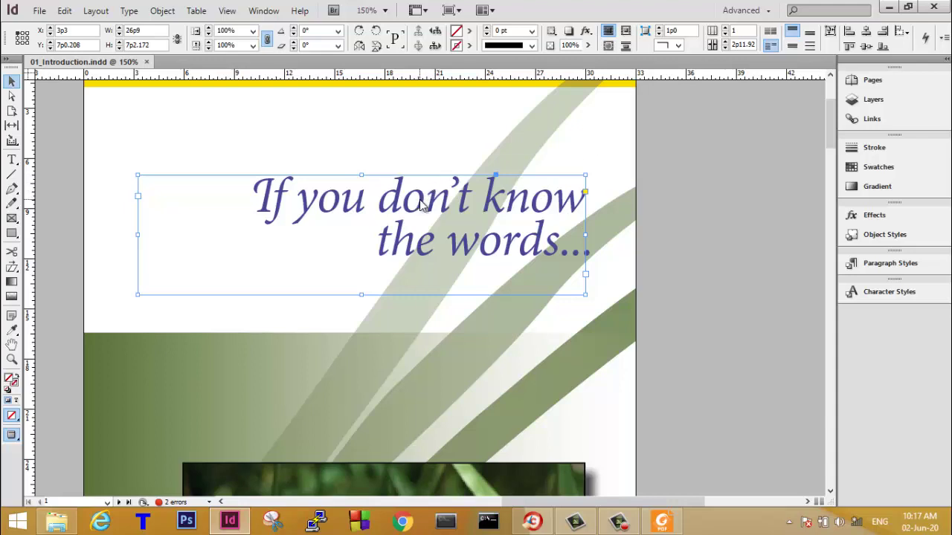
pyautogui.rightClick(420, 203)
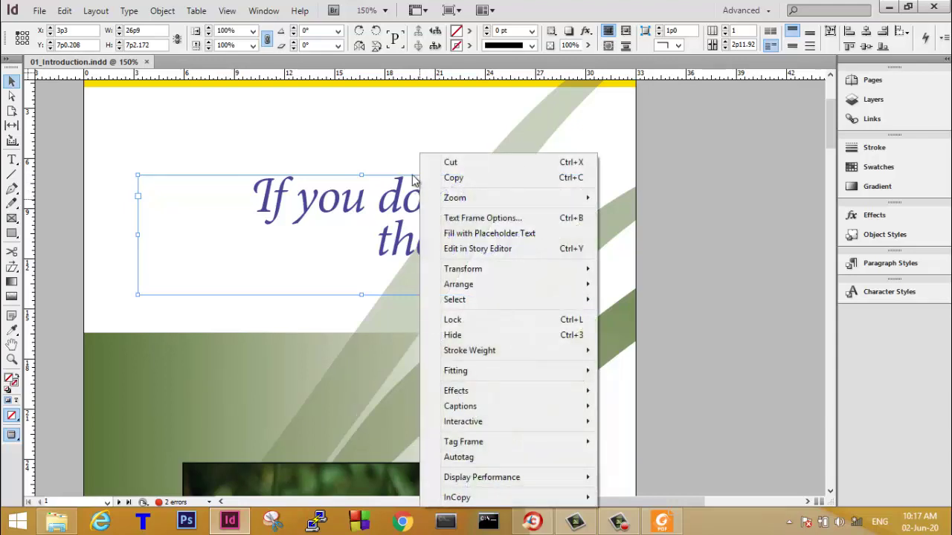
pyautogui.rightClick(413, 180)
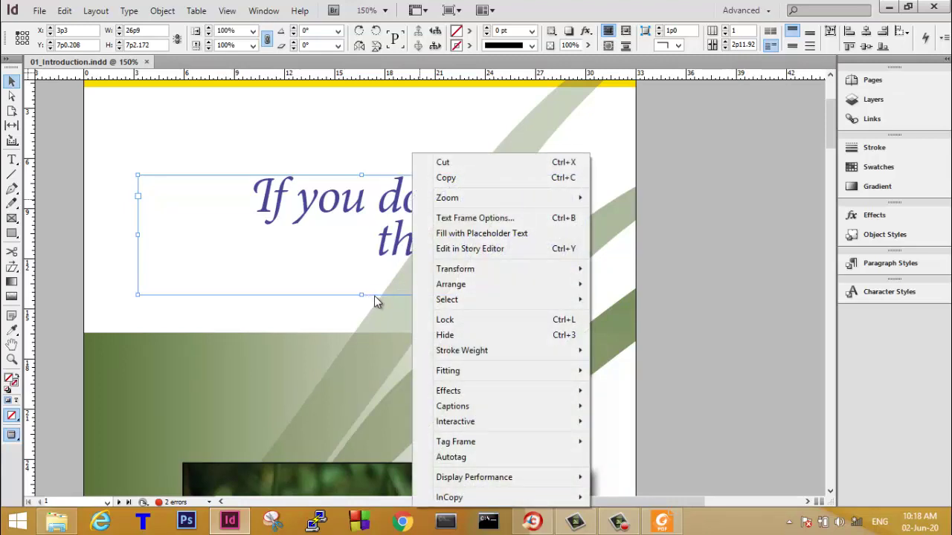
pyautogui.press('Escape')
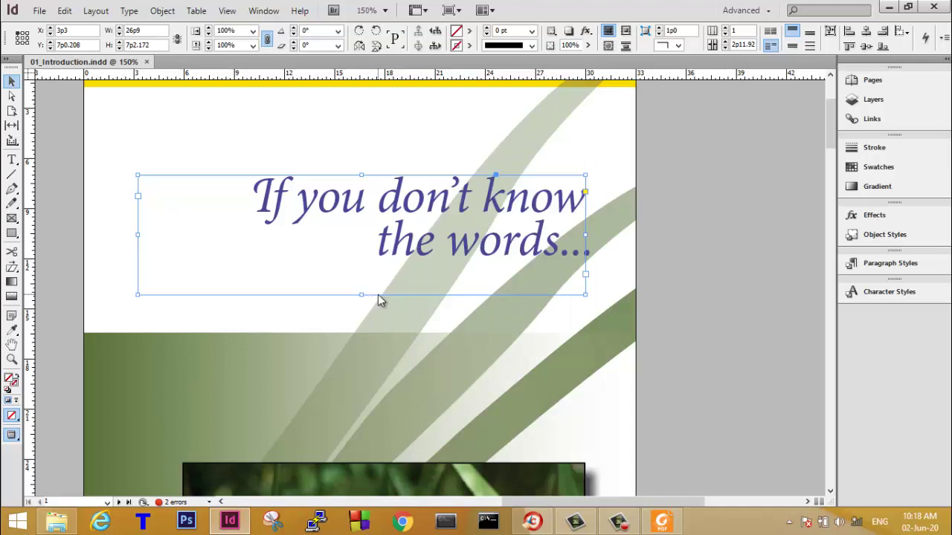
pyautogui.rightClick(378, 295)
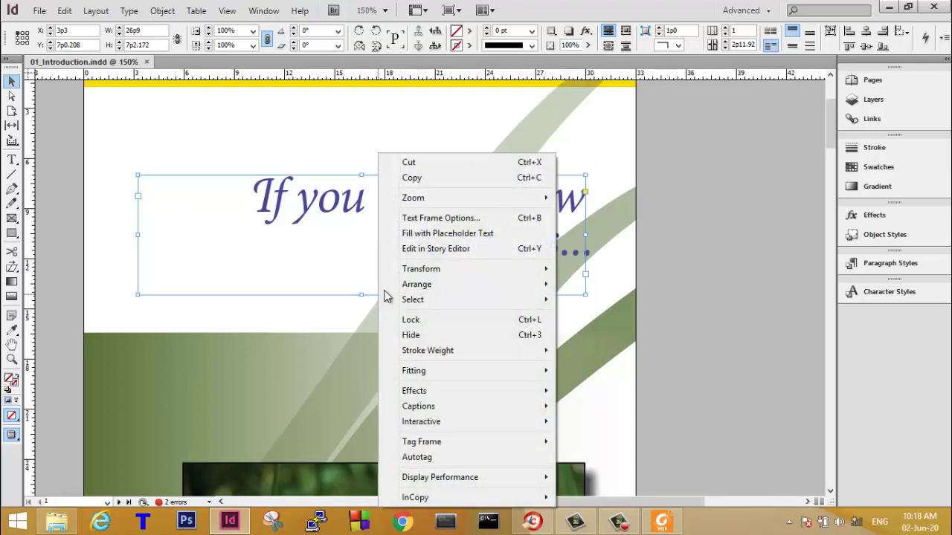
pyautogui.moveTo(437, 206)
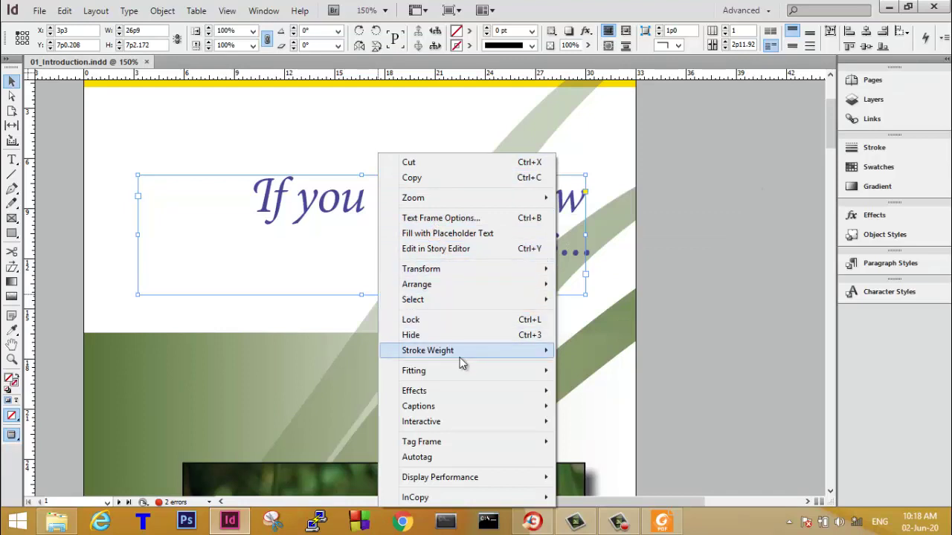
pyautogui.click(734, 293)
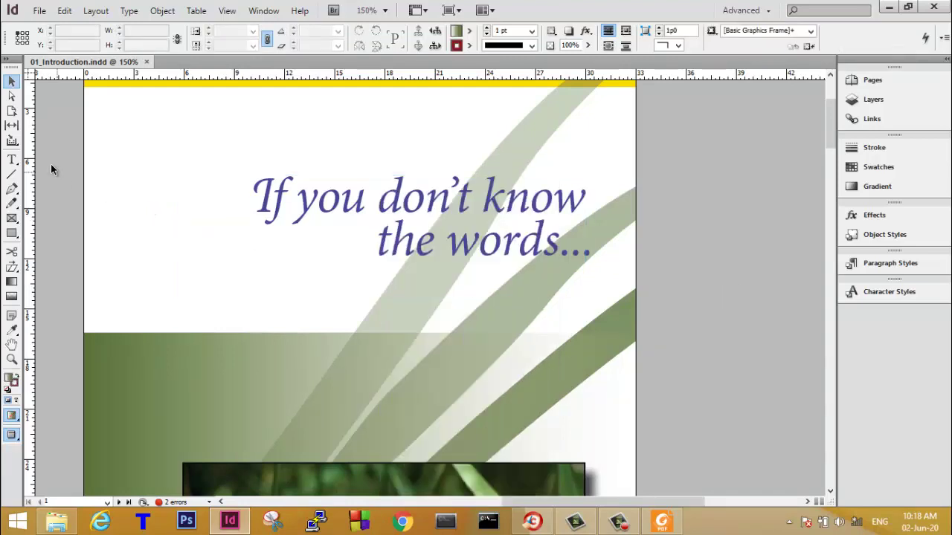
# Highlight the title words with the Type tool, examine their context-sensitive text commands, and deselect everything with the Selection tool.
pyautogui.click(12, 160)
pyautogui.moveTo(253, 197); pyautogui.dragTo(603, 239)
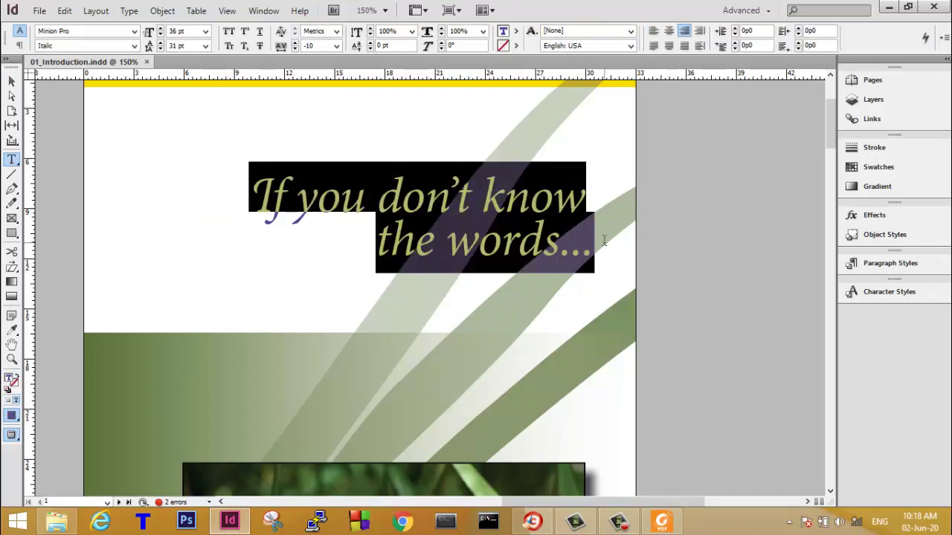
pyautogui.rightClick(507, 233)
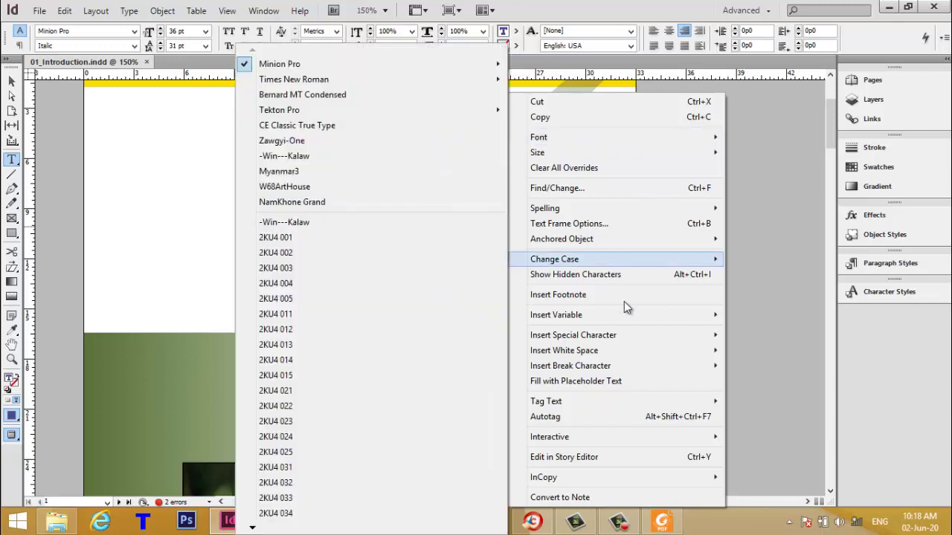
pyautogui.click(12, 80)
pyautogui.click(701, 233)
pyautogui.hscroll(-2, 644, 212)
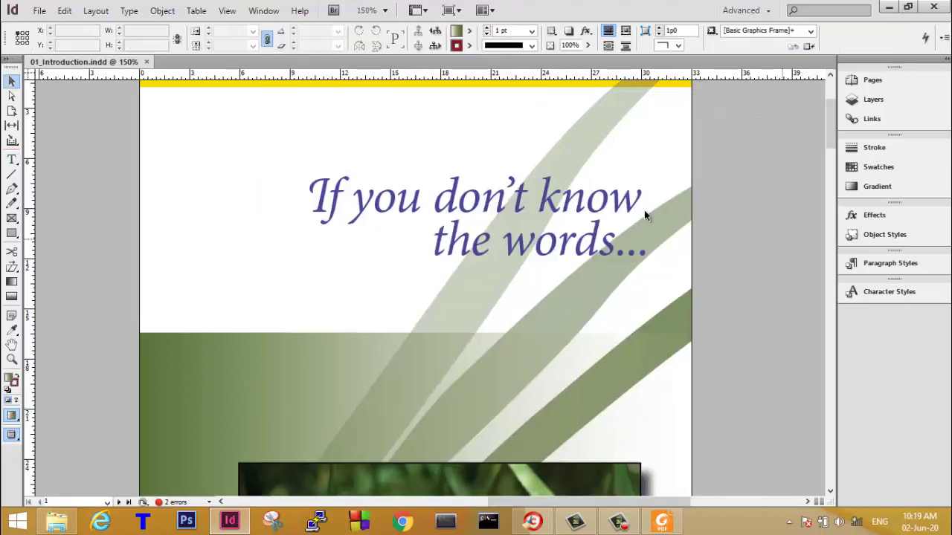
# Open the Tool Hints panel from the Utilities group to view help on the Selection tool.
pyautogui.click(253, 14)
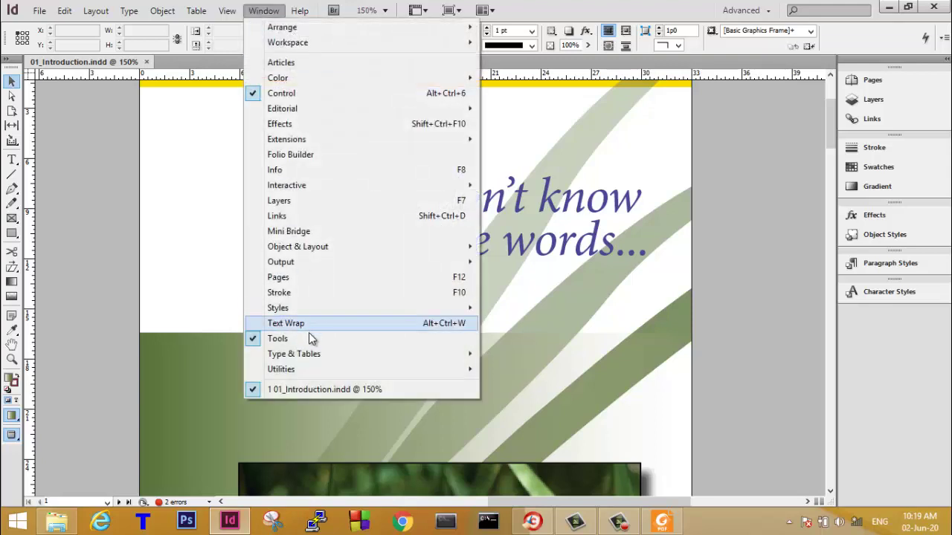
pyautogui.moveTo(320, 372)
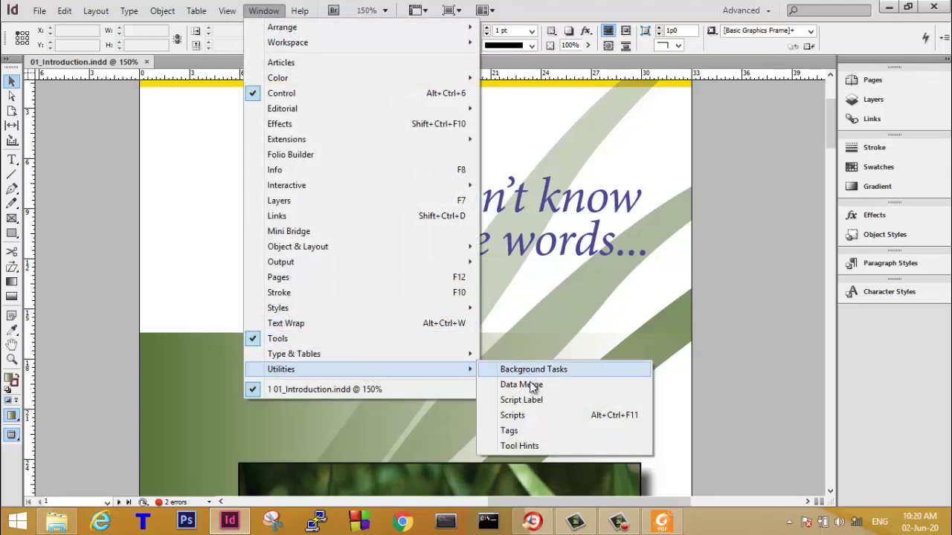
pyautogui.click(524, 445)
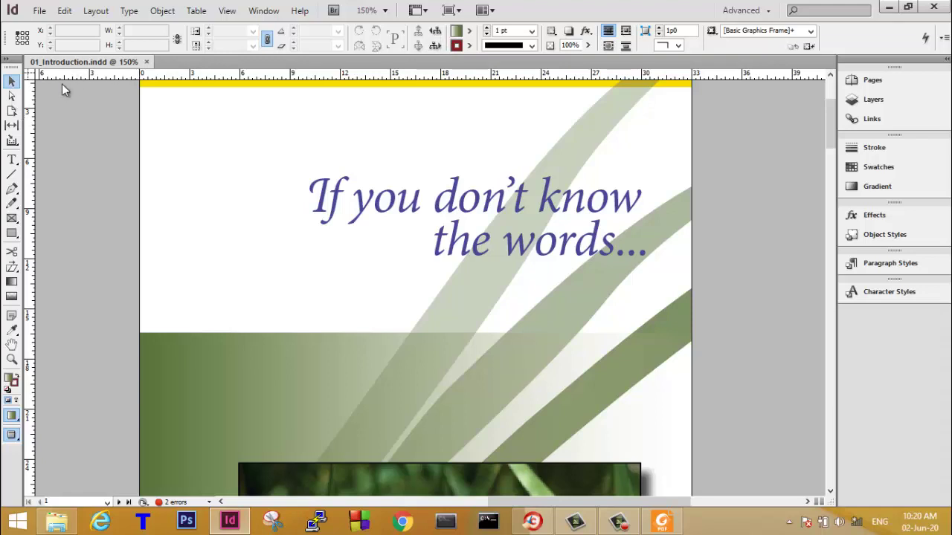
# Display the Info panel and examine its details for the leaf graphic behind the title and for the document with nothing selected.
pyautogui.click(264, 11)
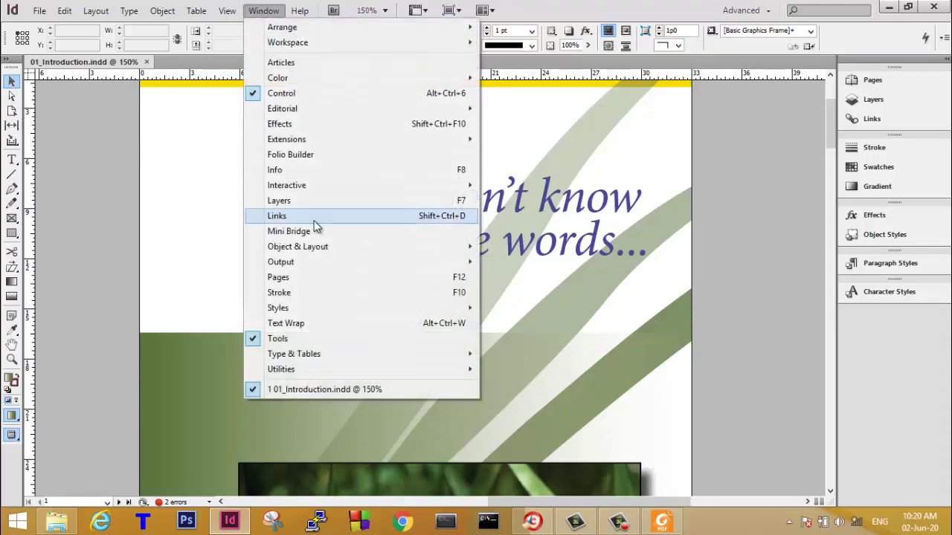
pyautogui.click(314, 171)
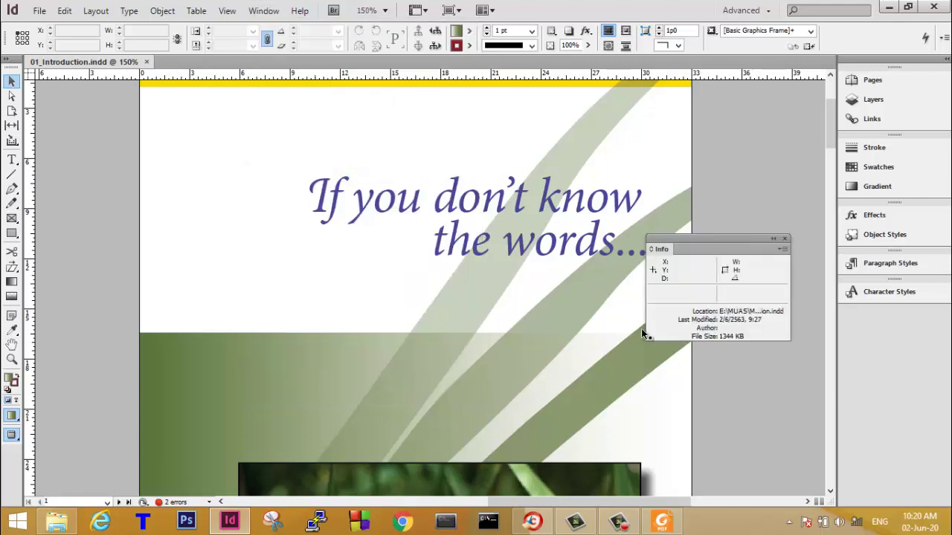
pyautogui.click(477, 325)
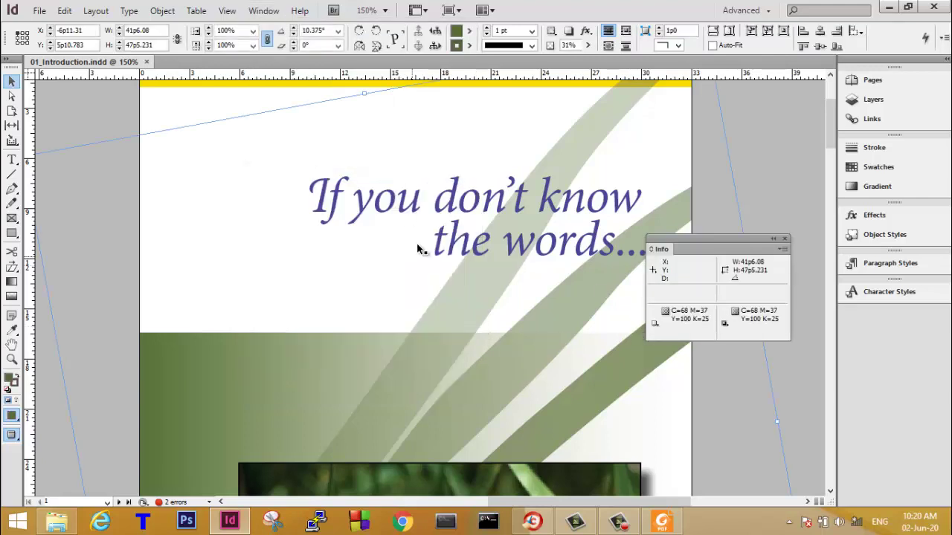
pyautogui.click(185, 114)
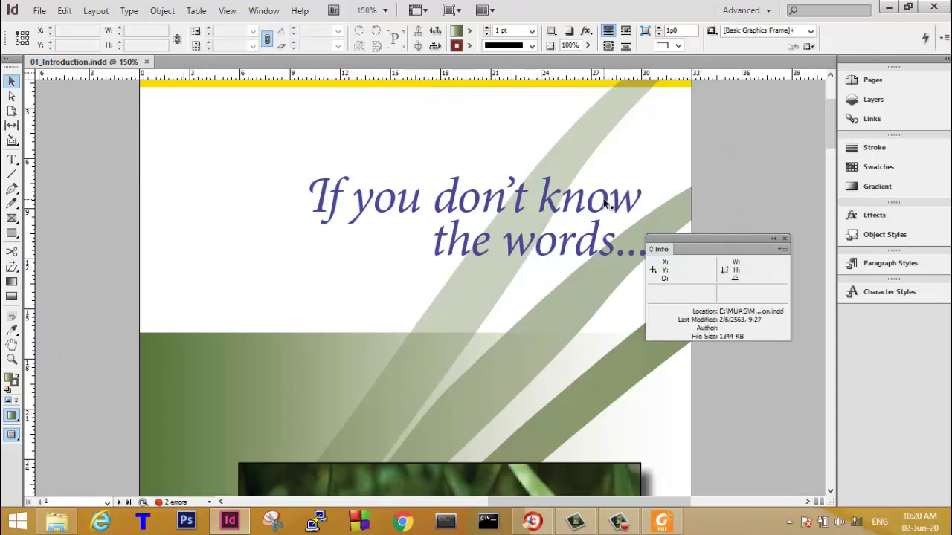